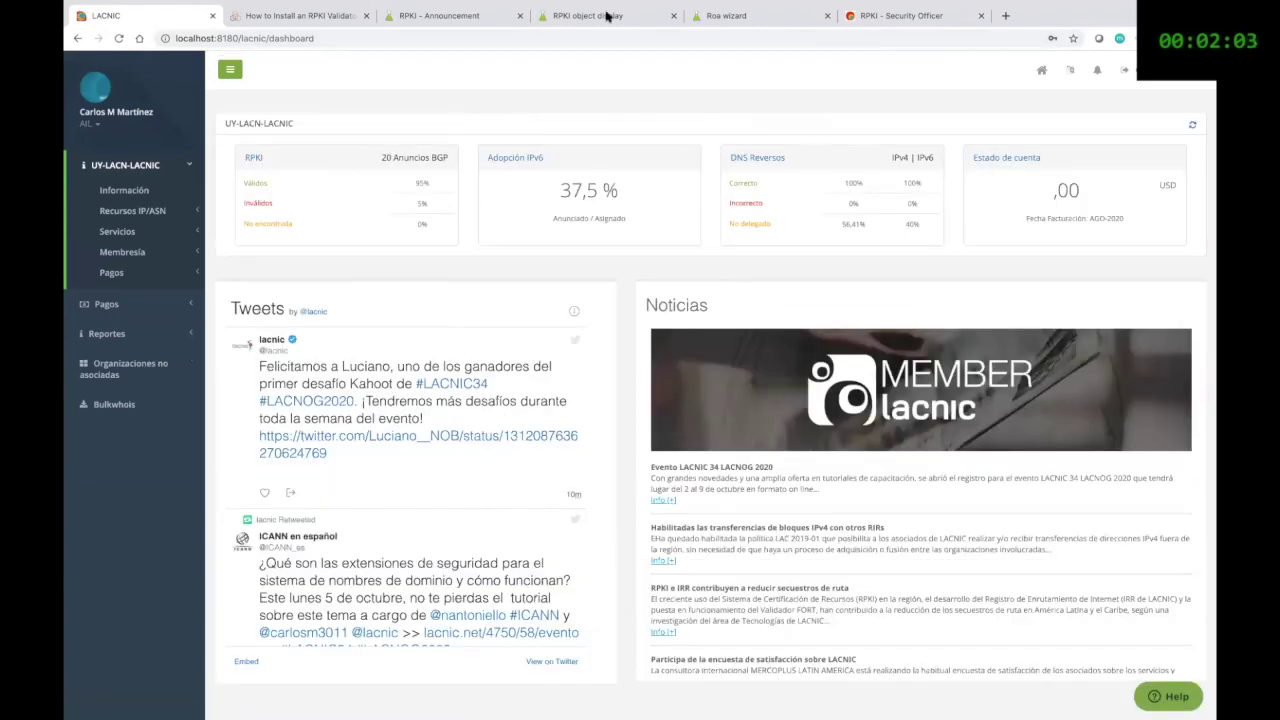
Step: Open the organization's RPKI service and create its resource certificates, confirming the request
mouse_move(610, 8)
click(200, 232)
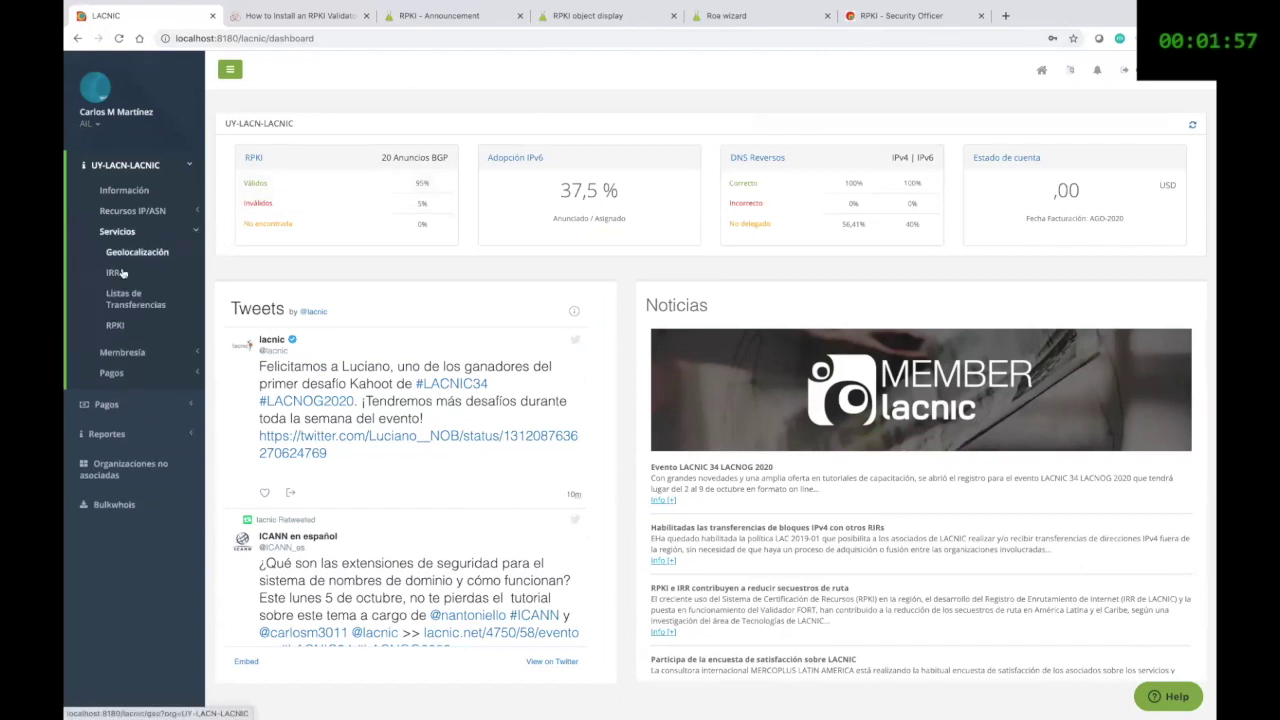
click(115, 327)
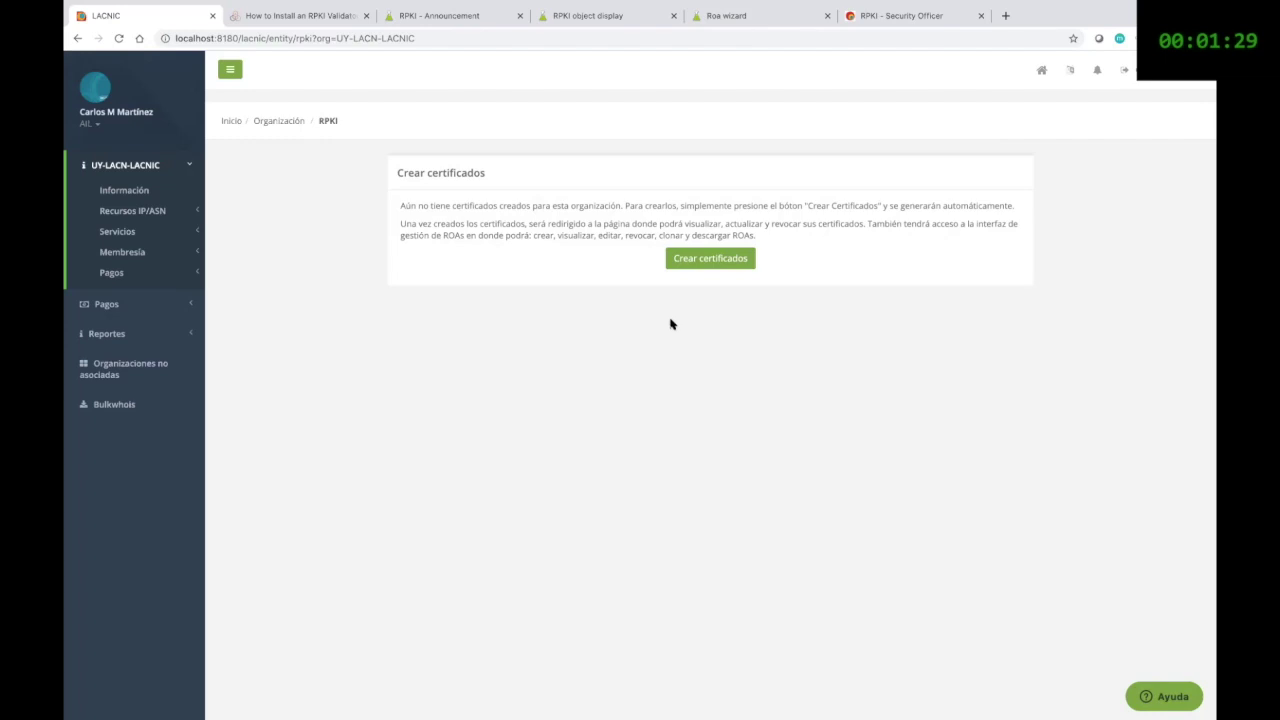
click(733, 267)
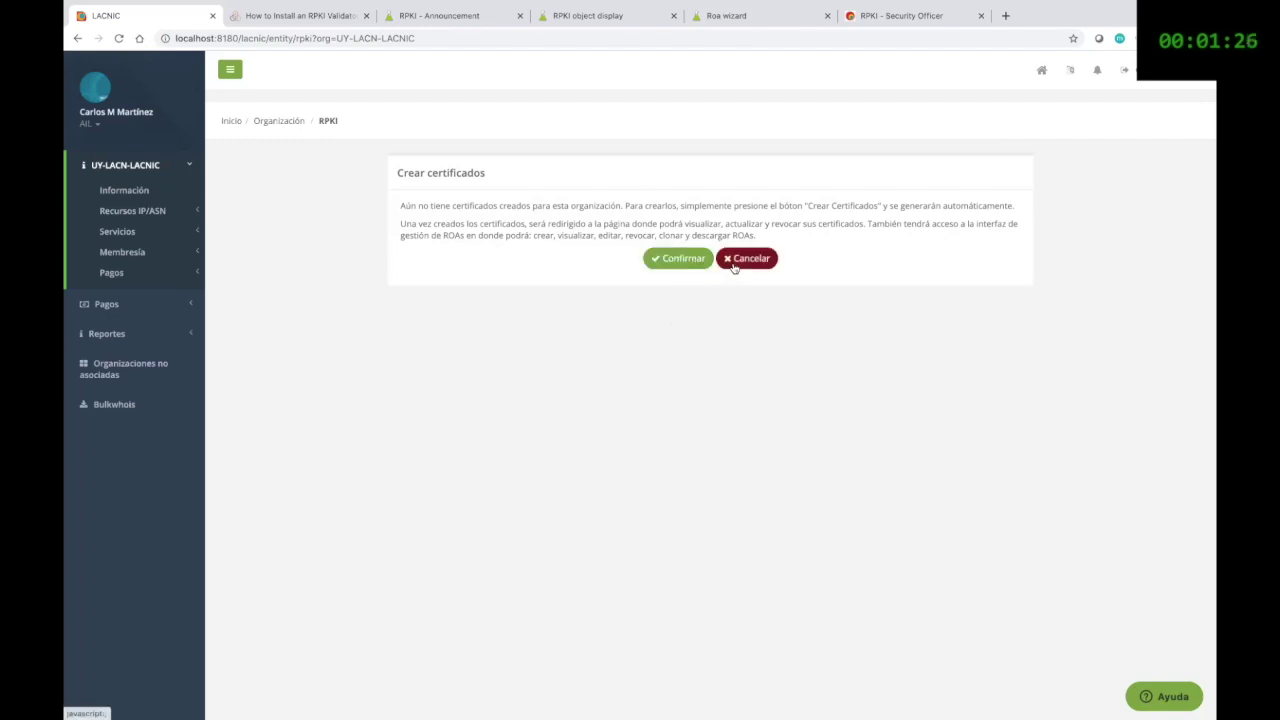
click(675, 263)
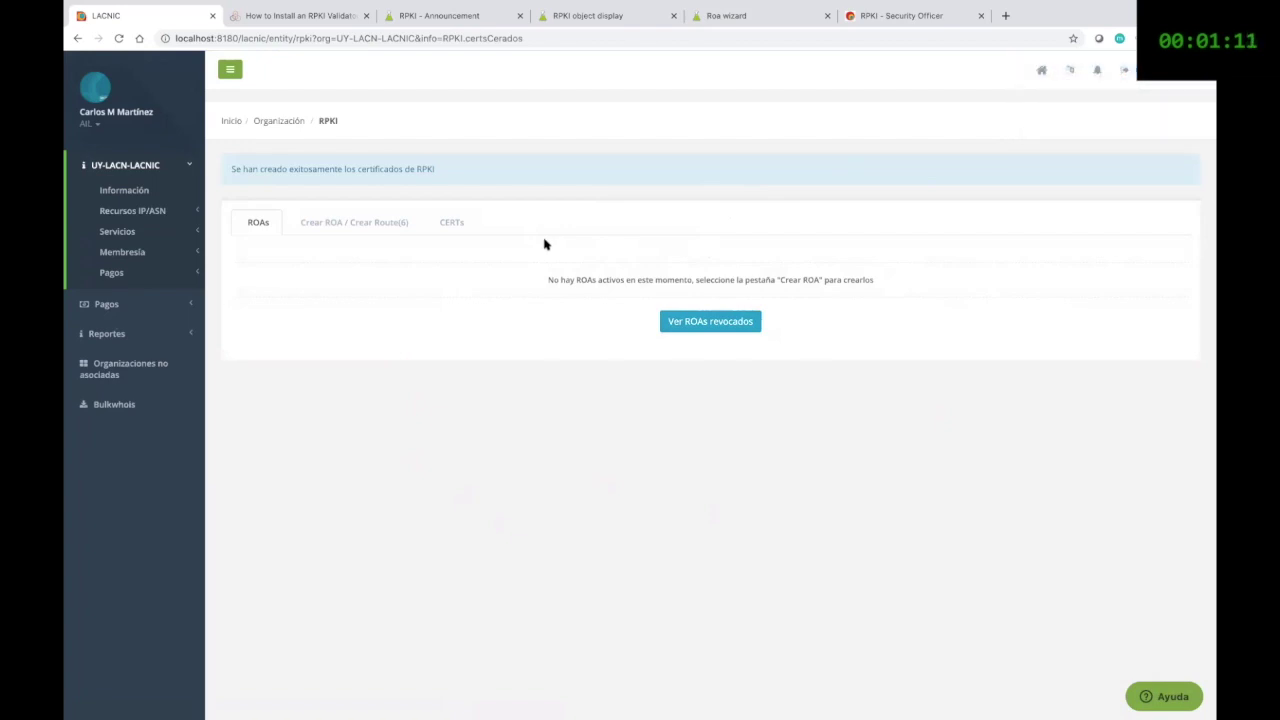
Step: Review the details of the organization's active certificates
click(322, 227)
click(453, 225)
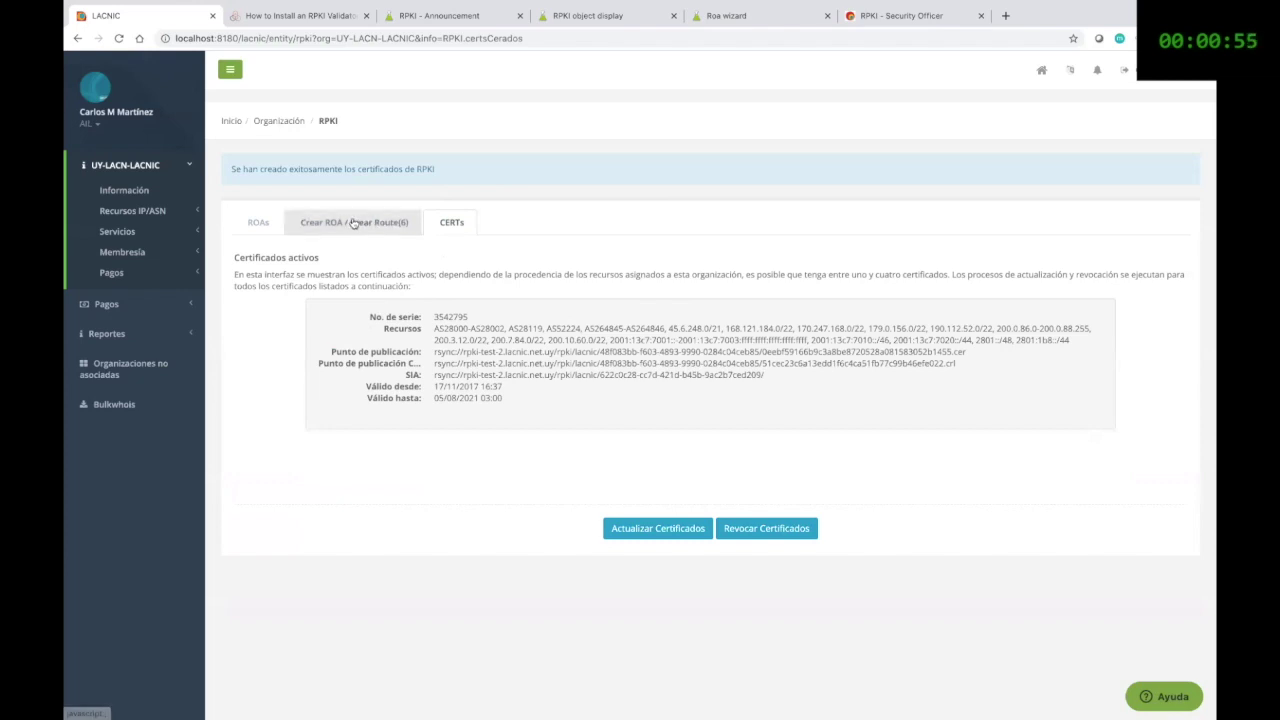
Step: Start a new ROA named roa-cliente-1 with origin ASN 28000
click(356, 222)
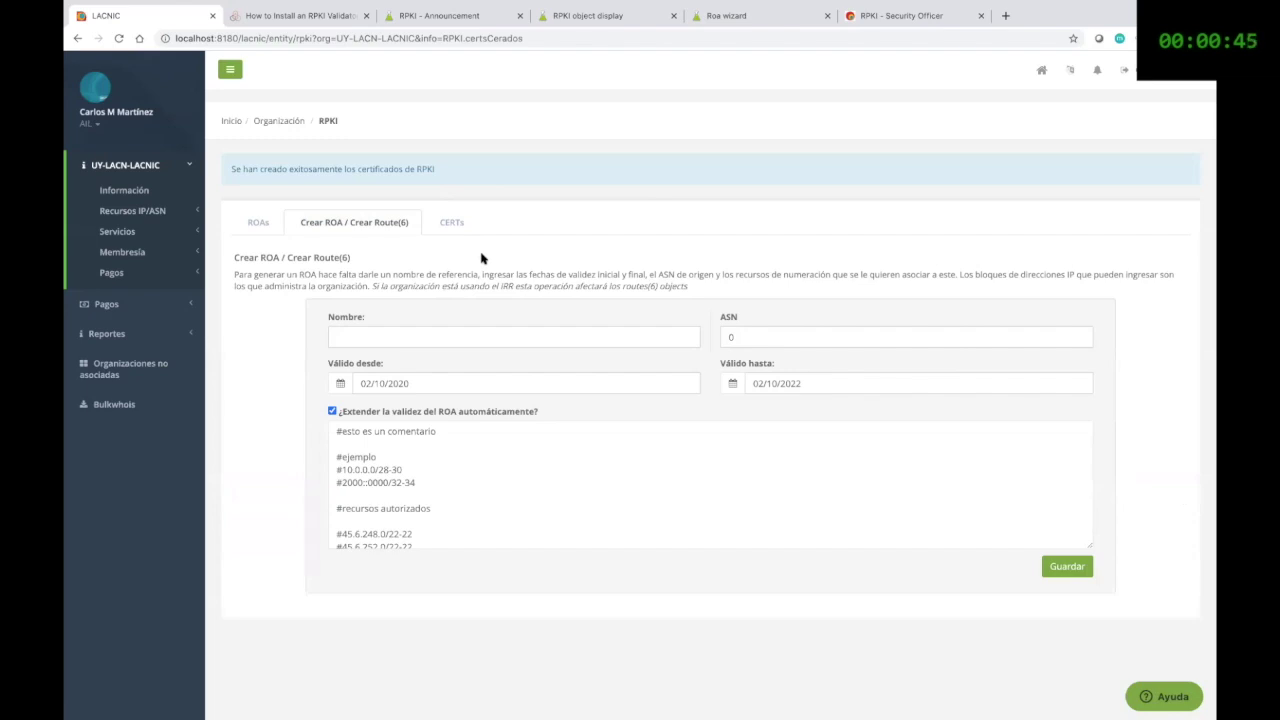
click(437, 336)
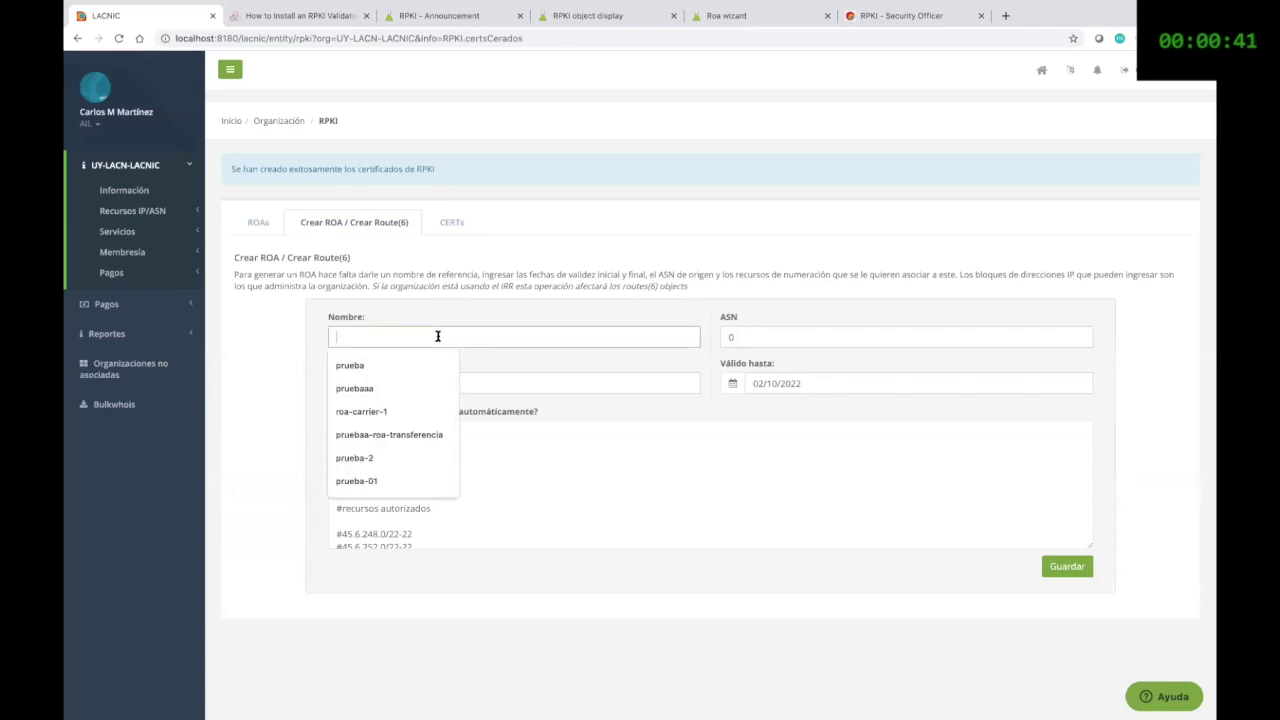
text(roa-cliente-1)
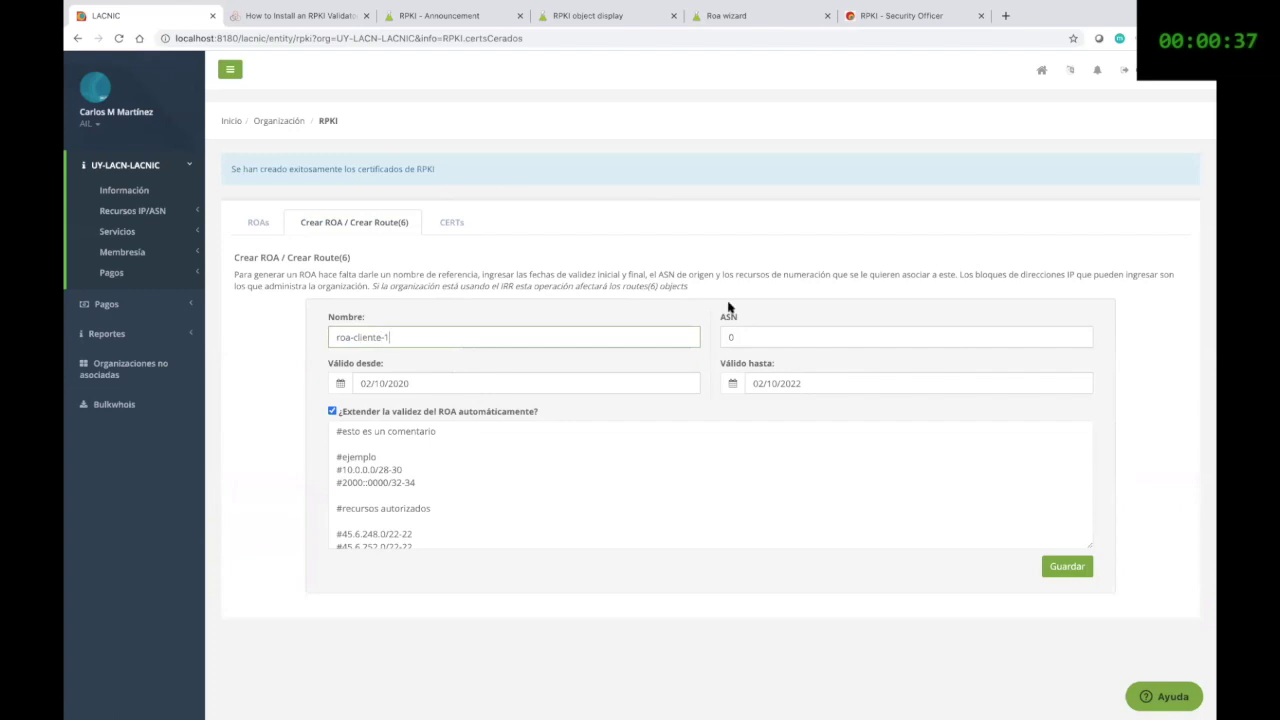
click(743, 340)
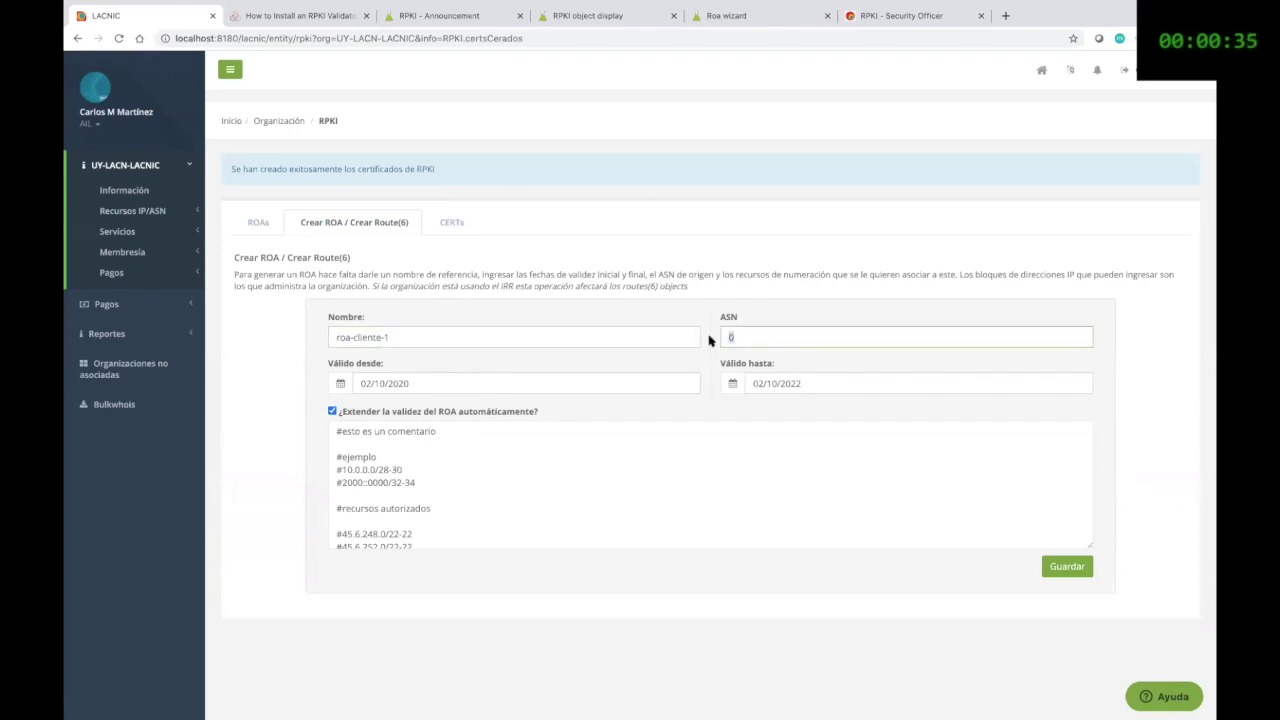
text(28000)
Step: Examine the example syntax and the authorized IPv4 and IPv6 blocks listed in the ROA form's resources text
scroll(454, 480, down, 5)
scroll(454, 480, up, 5)
scroll(454, 480, down, 10)
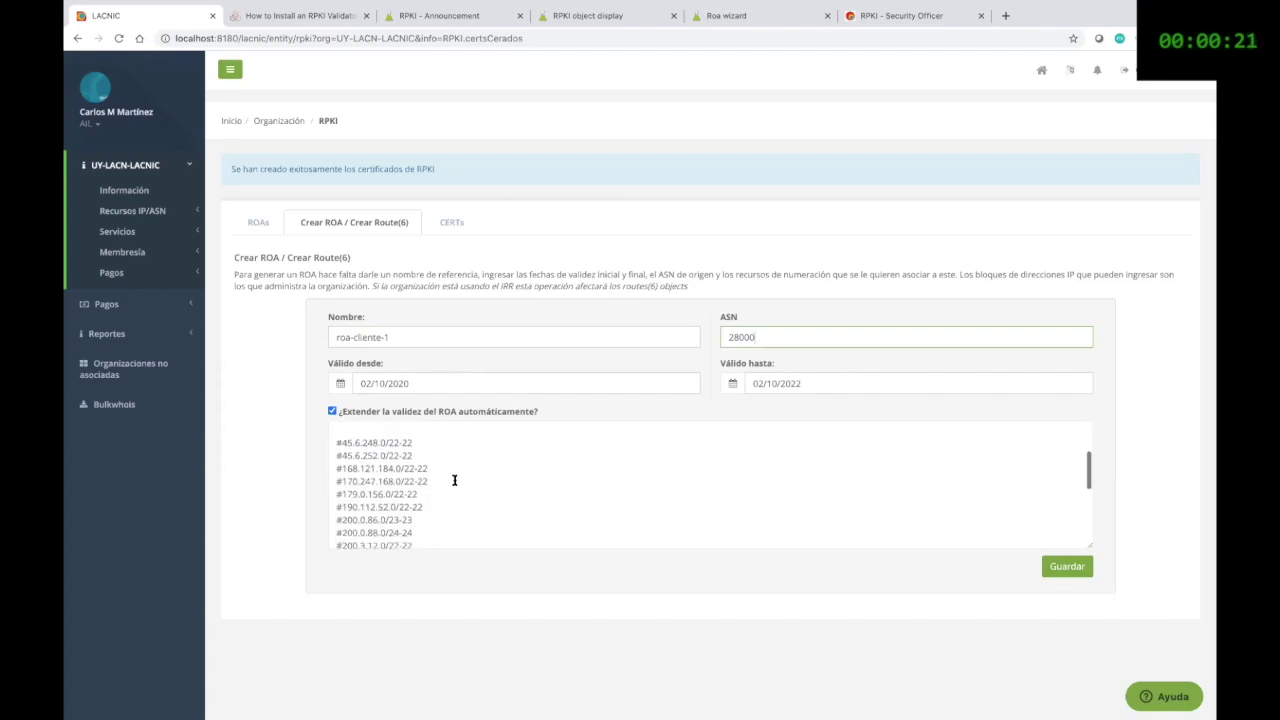
scroll(454, 480, down, 3)
scroll(454, 480, up, 10)
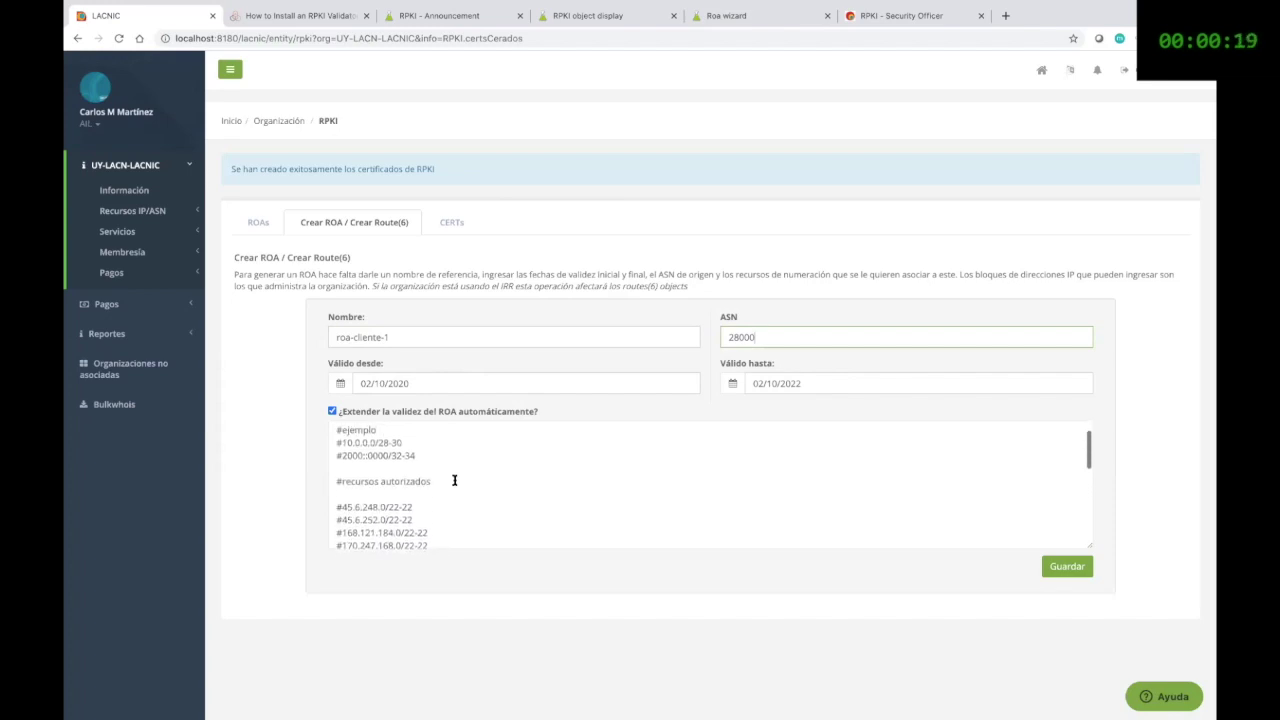
scroll(454, 480, down, 2)
scroll(454, 480, up, 5)
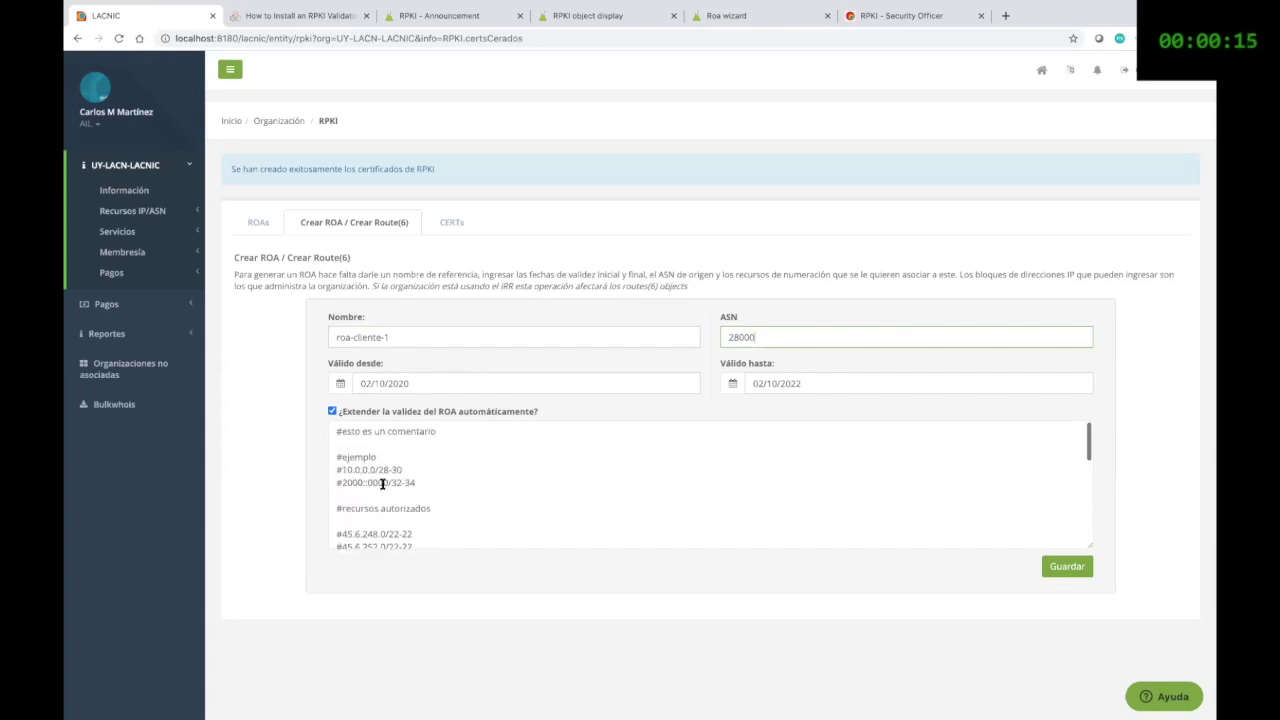
scroll(422, 486, down, 3)
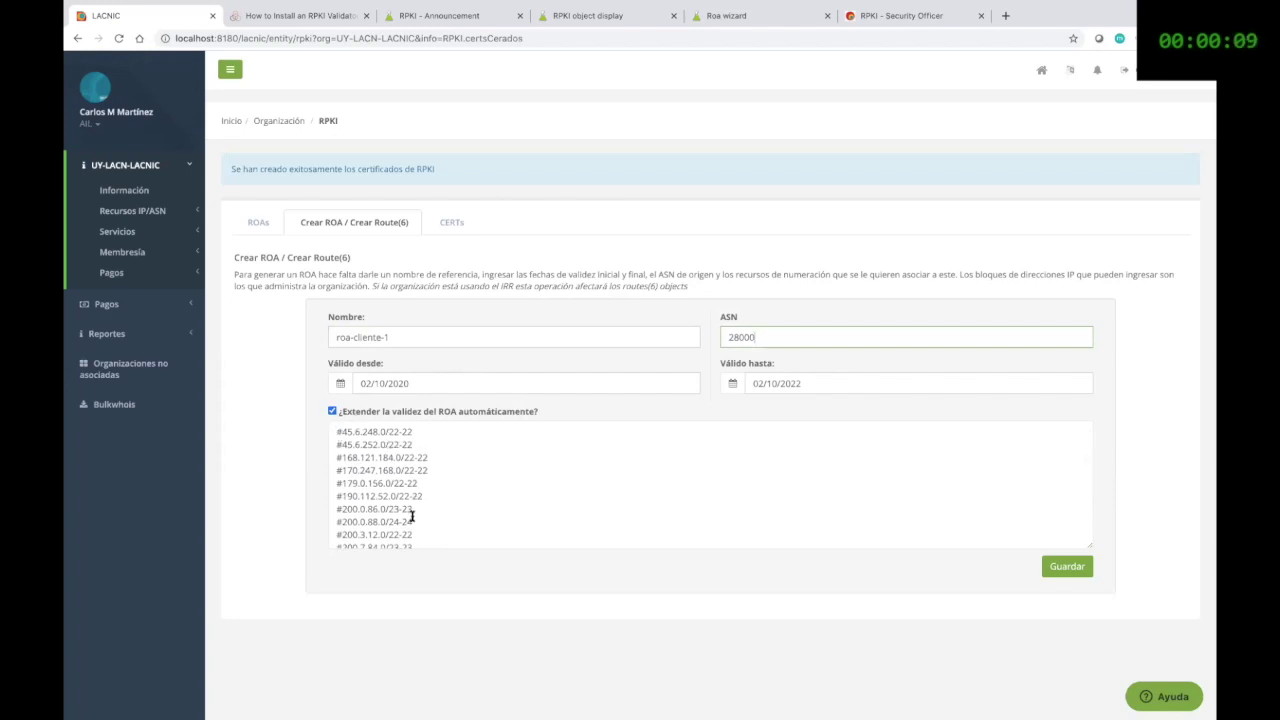
scroll(411, 520, down, 5)
scroll(411, 525, up, 3)
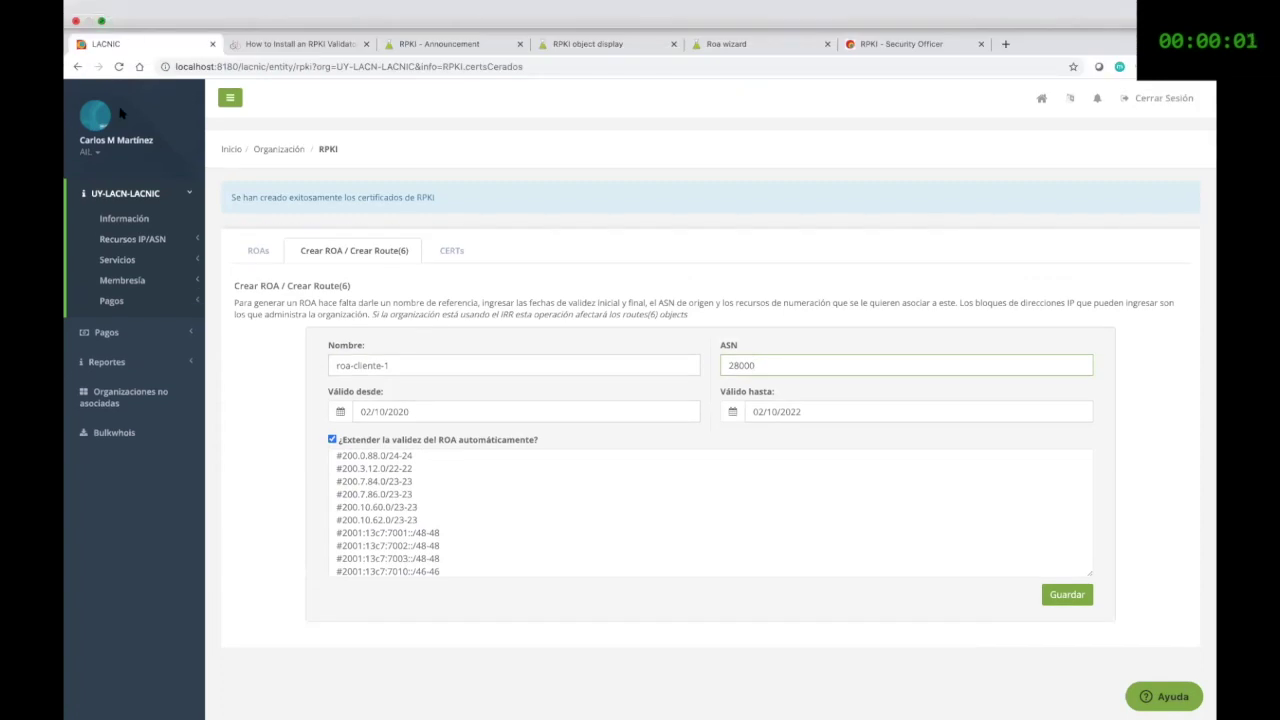
Step: Take the browser out of full screen and put away the RPKI slides PDF and the Validadores.txt notes
click(115, 34)
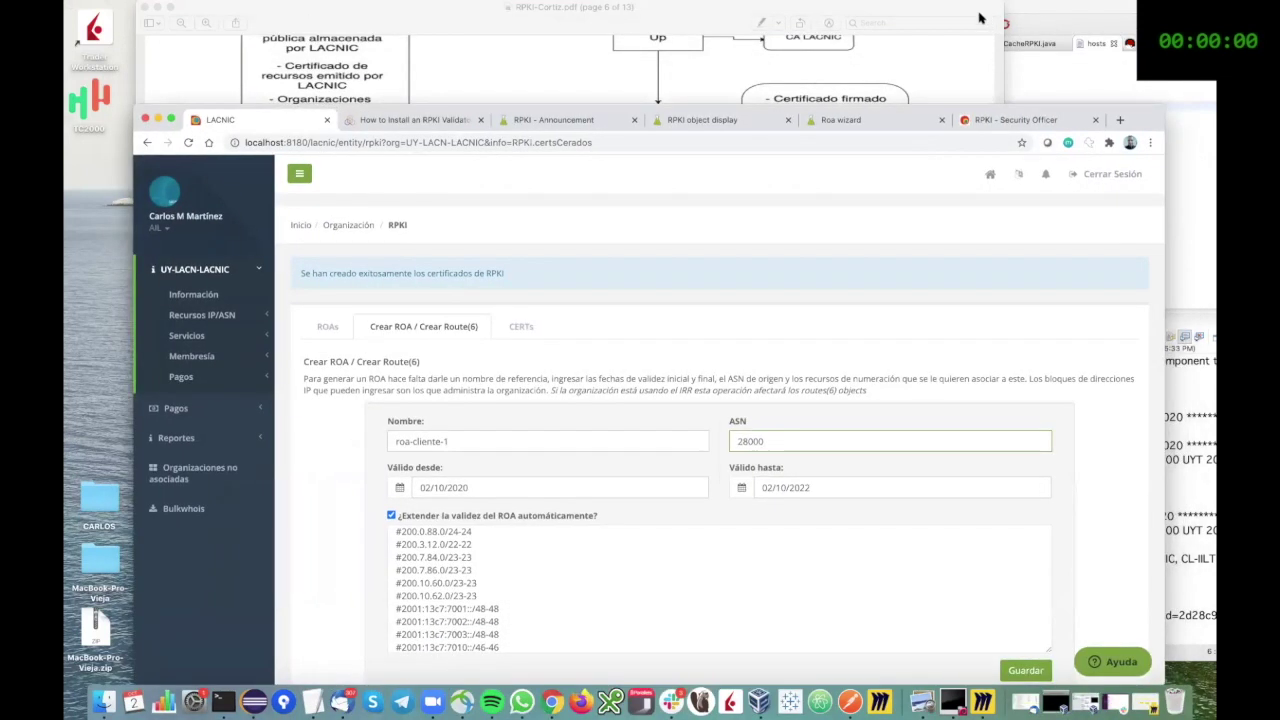
click(967, 18)
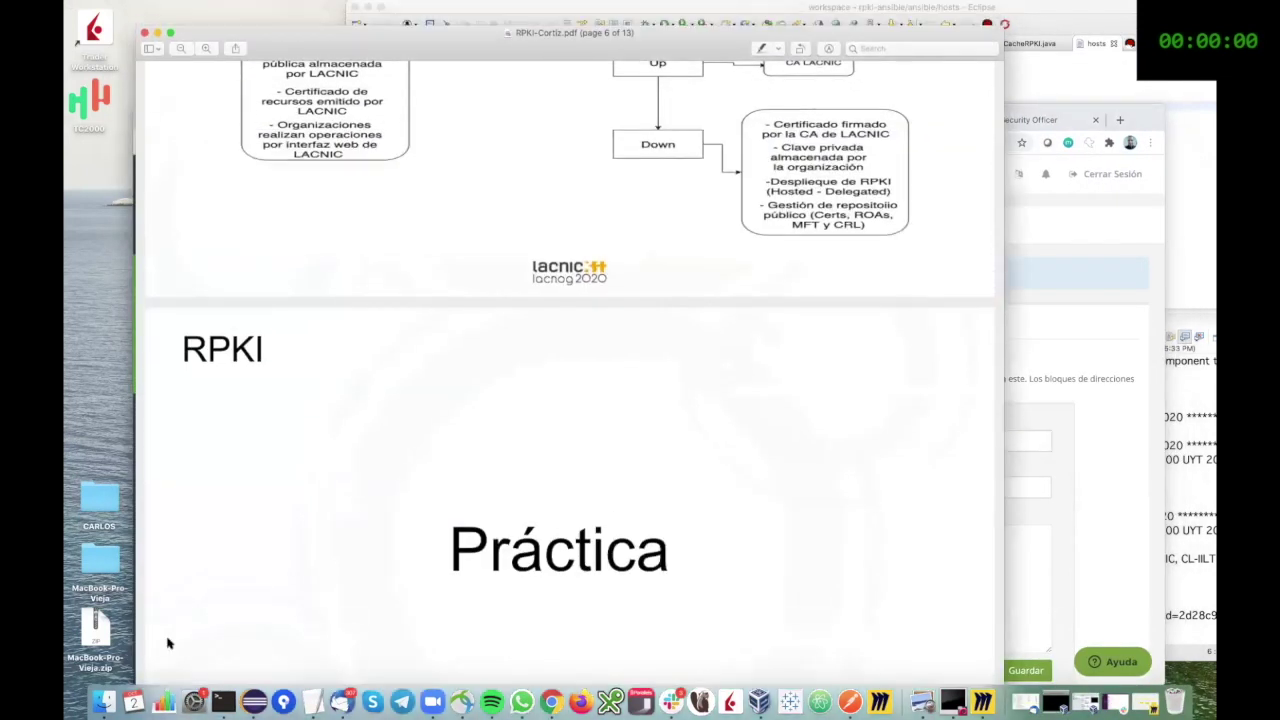
click(316, 700)
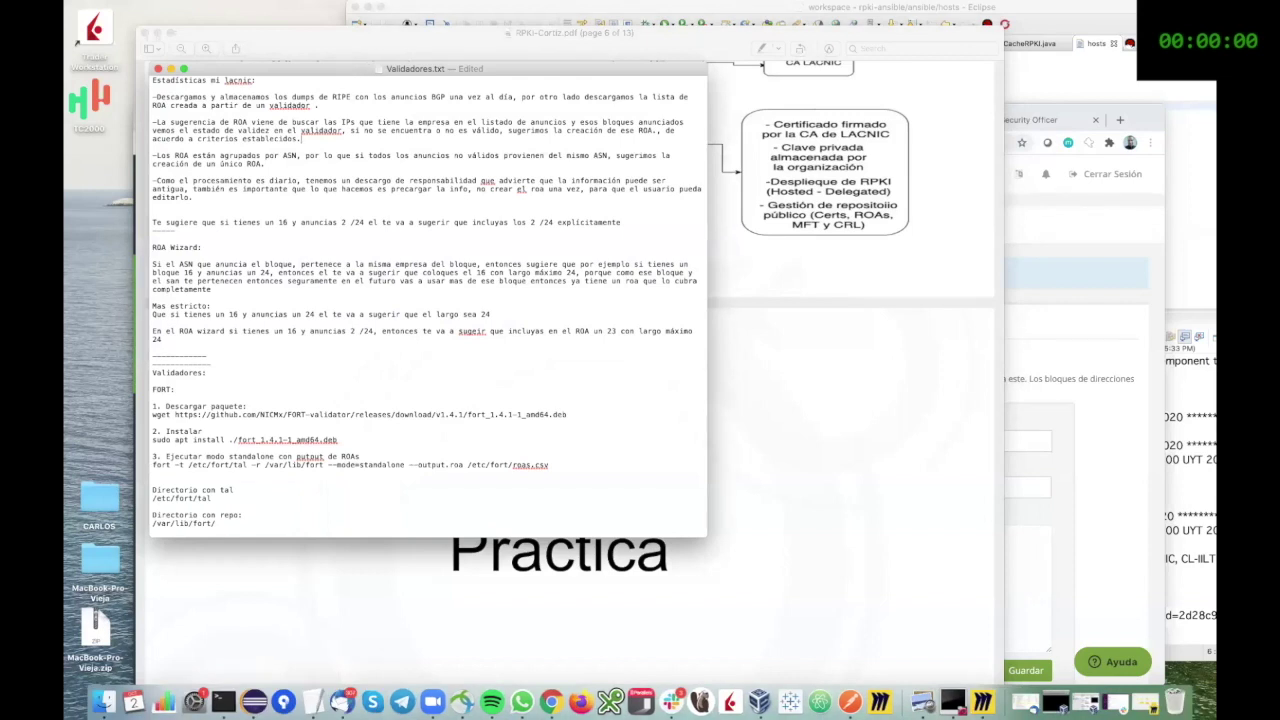
key(super+w)
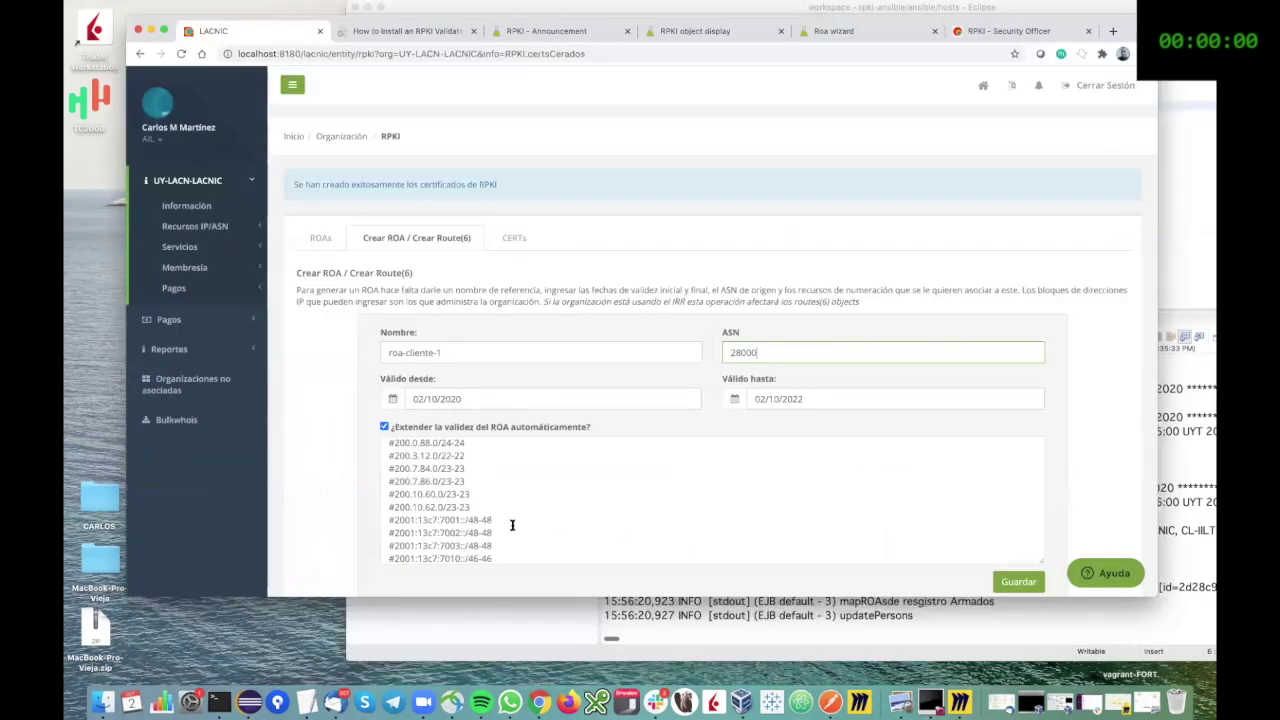
Step: Replace the ROA's commented resource list with the IPv4 entry 200.10.62.0/23-24
drag(452, 515, 377, 408)
key(BackSpace)
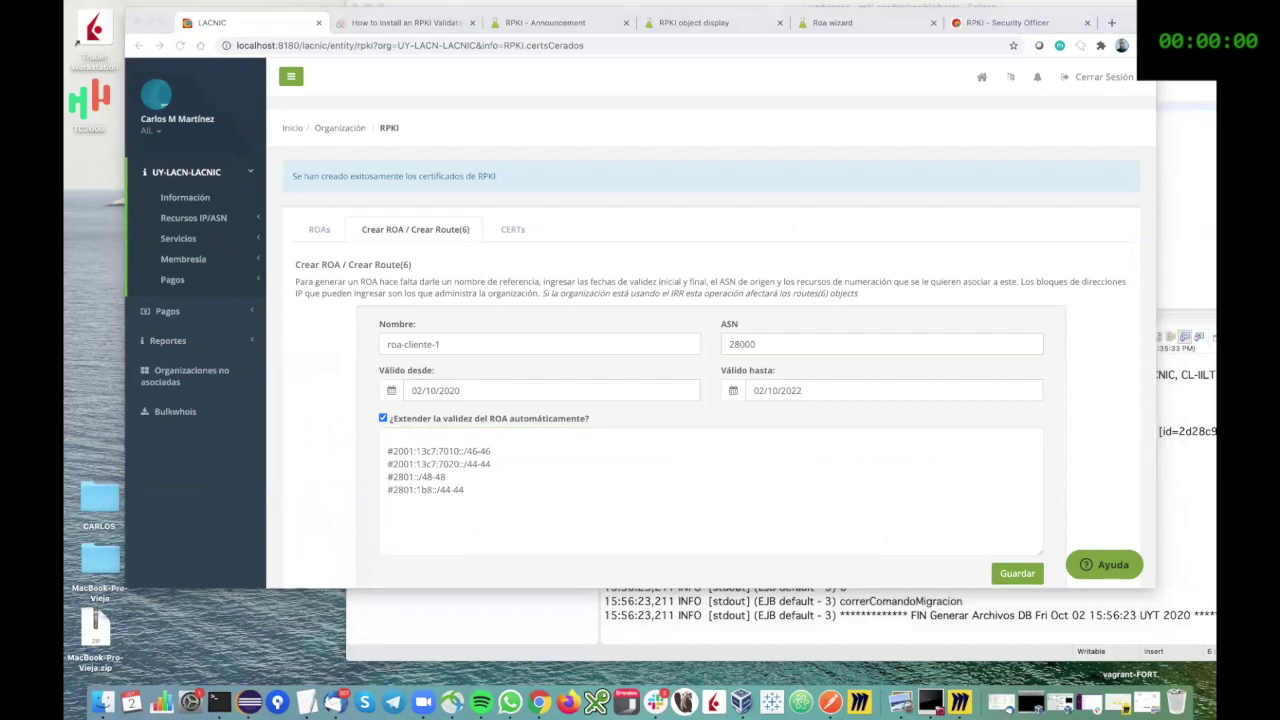
click(463, 480)
key(super+a)
text(200.10.62.0/23-24)
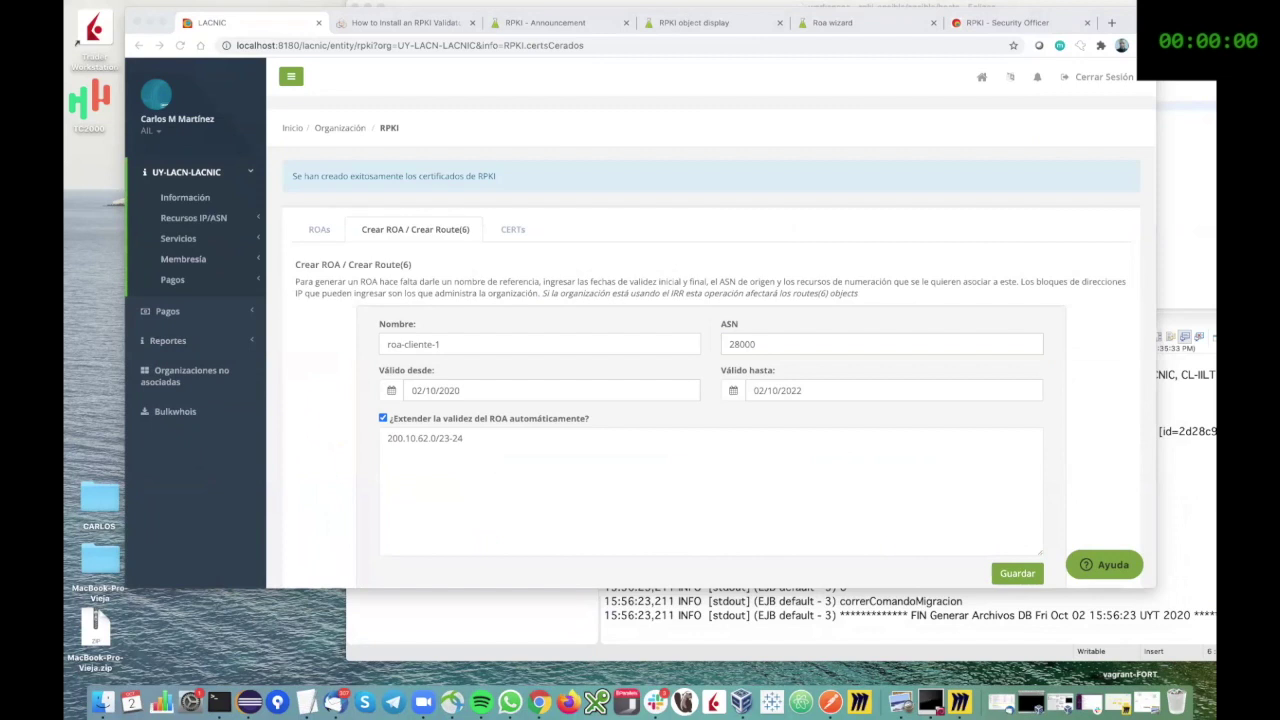
Step: Add the IPv6 entry 2001:13c7:7010::/46-48 on a second line and save the ROA
click(474, 444)
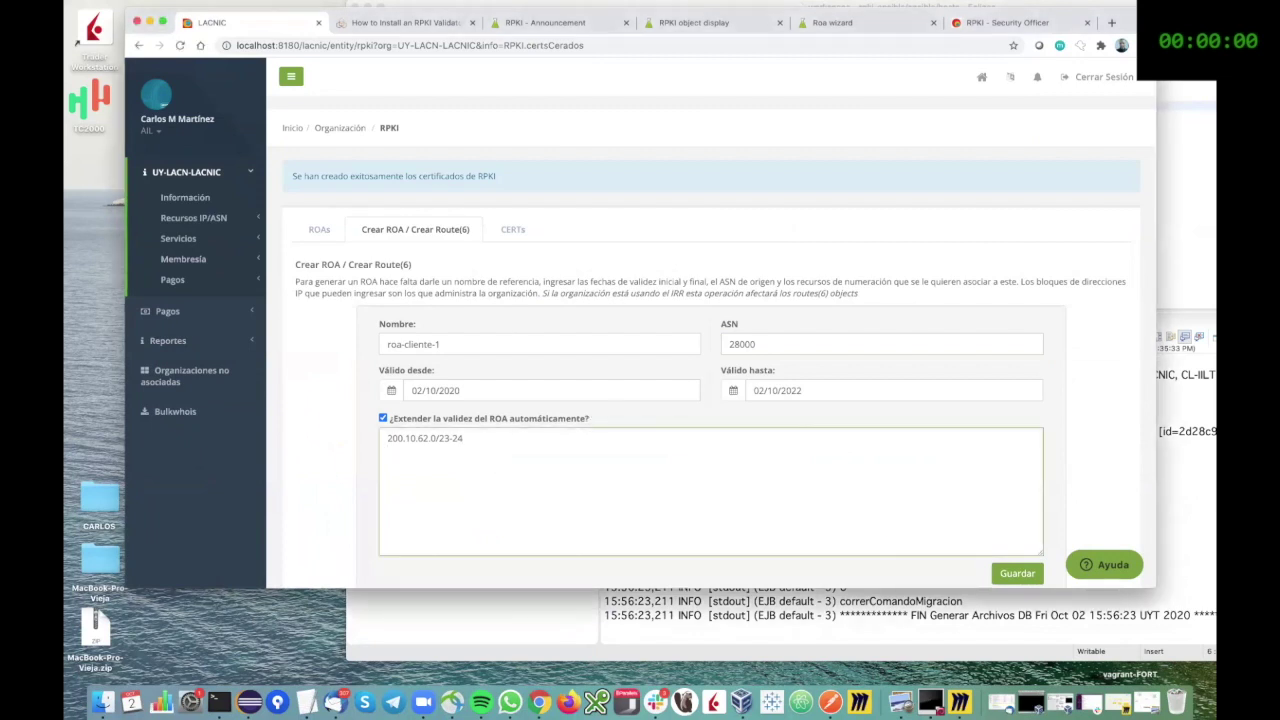
text(2001:13c7:7010::/46-48)
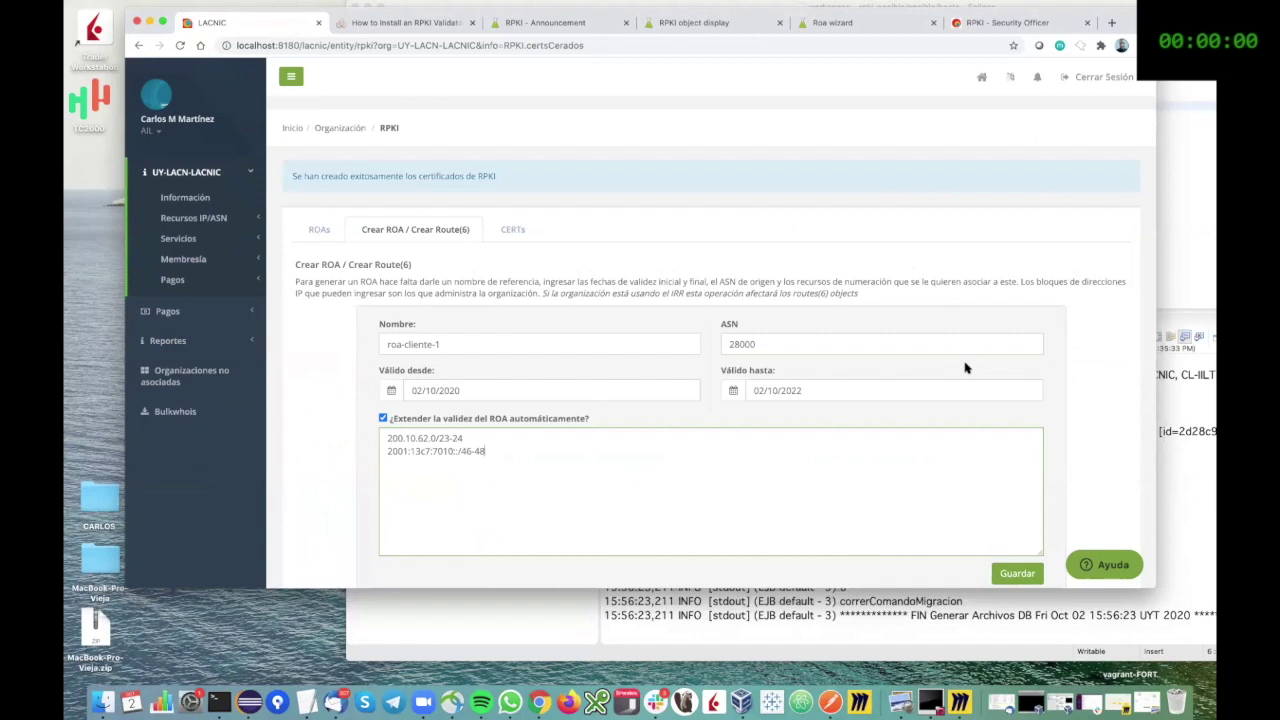
scroll(965, 368, down, 1)
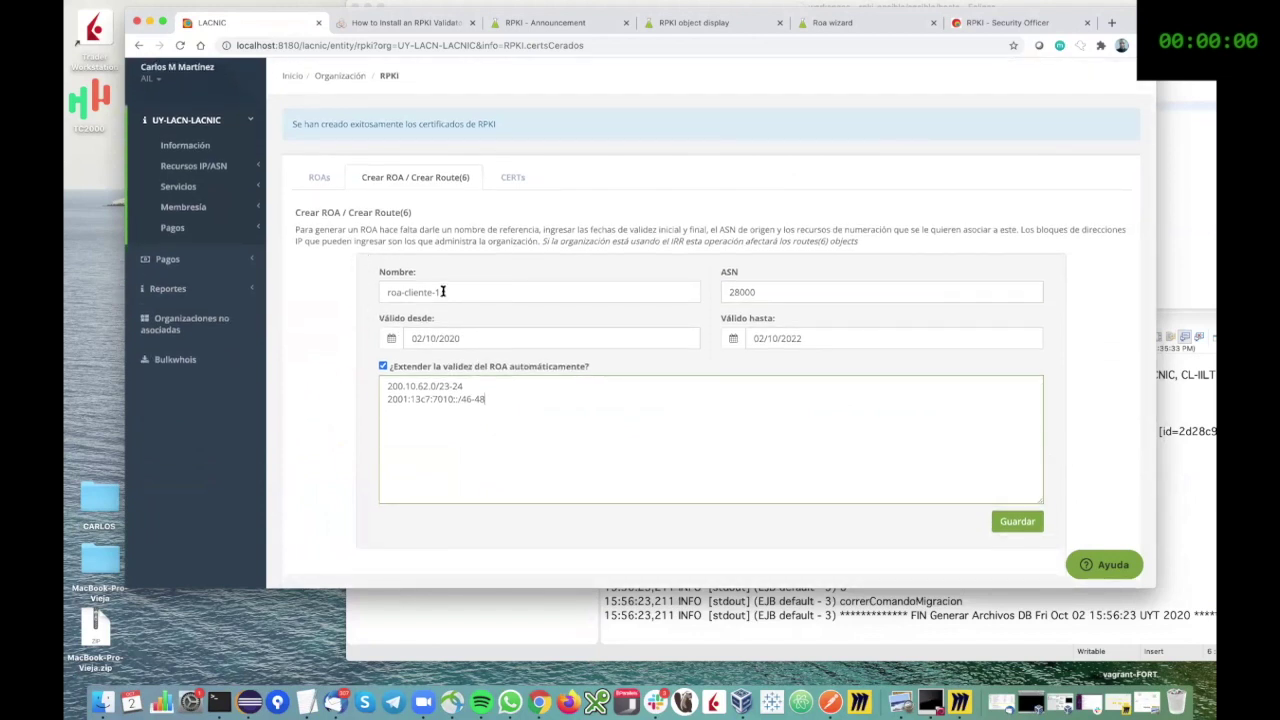
click(476, 414)
click(1010, 525)
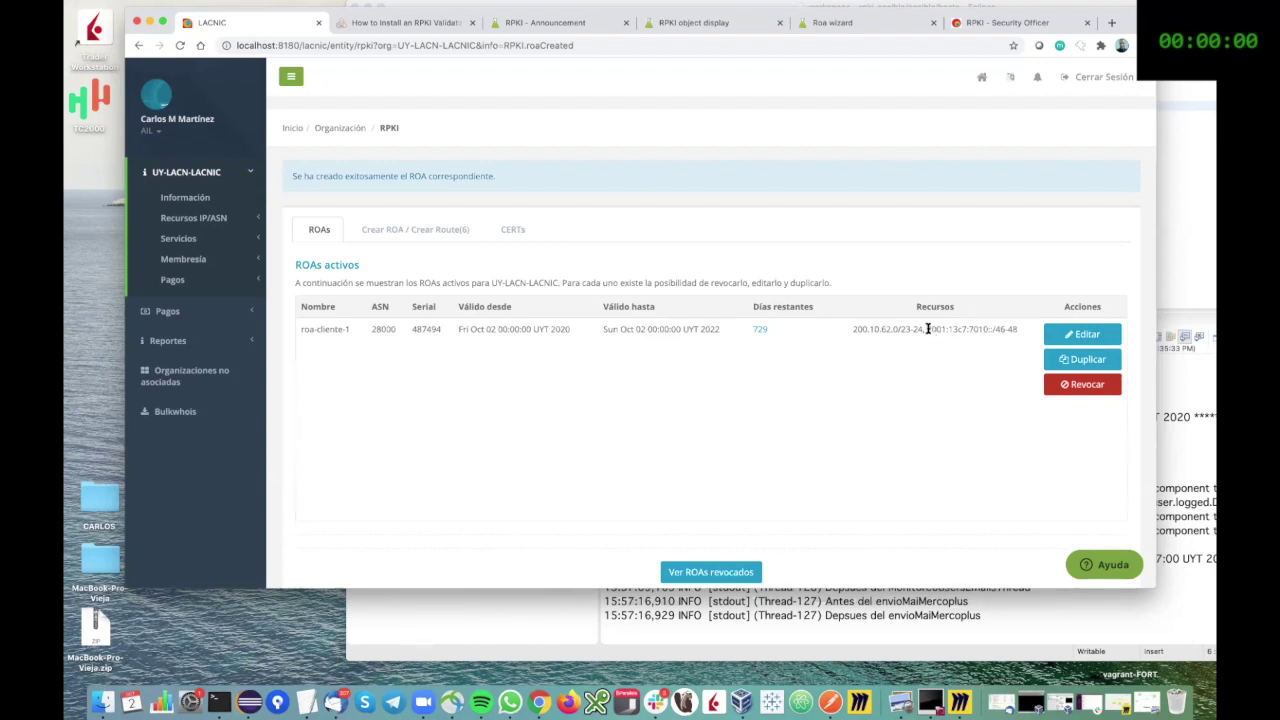
Step: Check the IPv6 resource of the active ROA and switch to the RPKI workflow board in Miro
drag(943, 324, 992, 328)
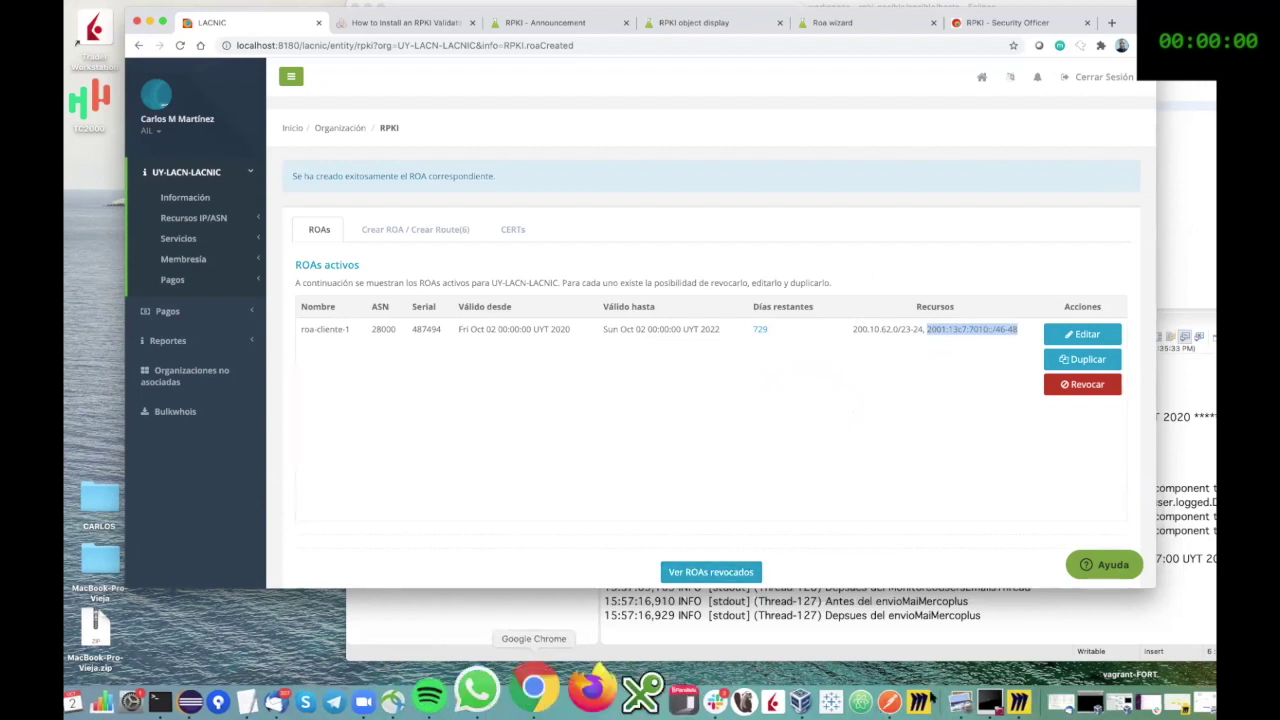
click(855, 688)
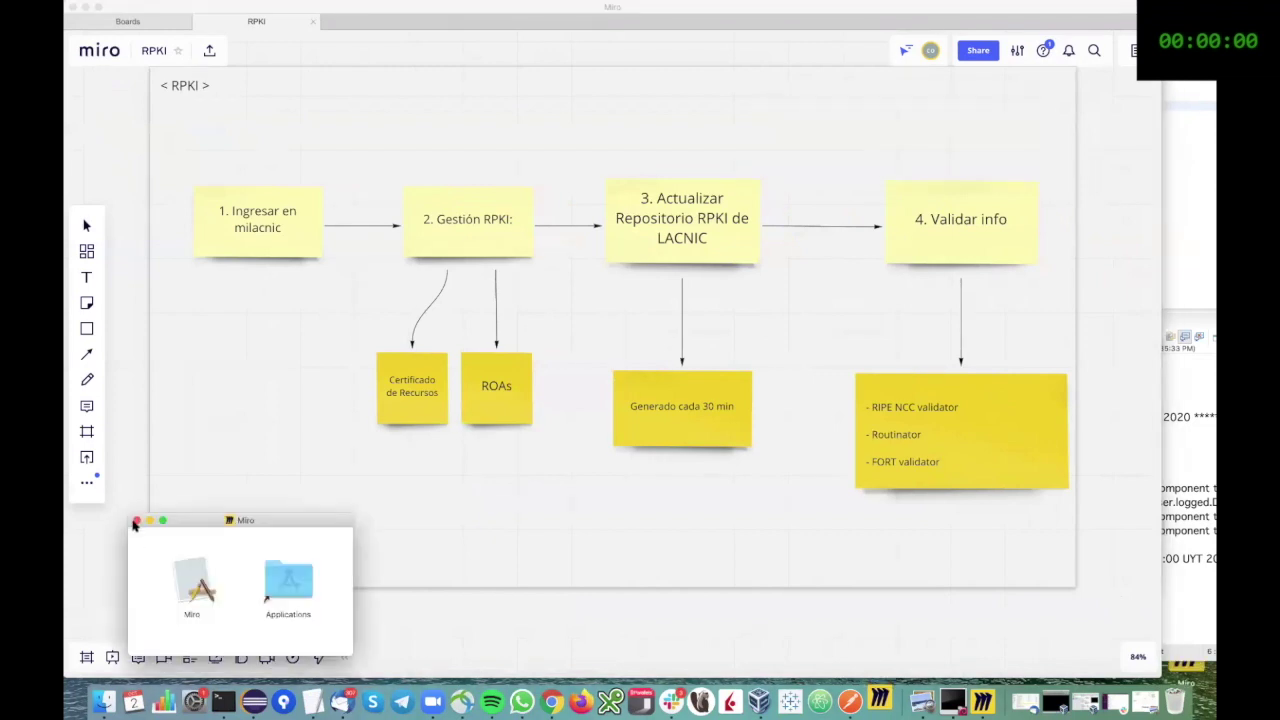
click(592, 189)
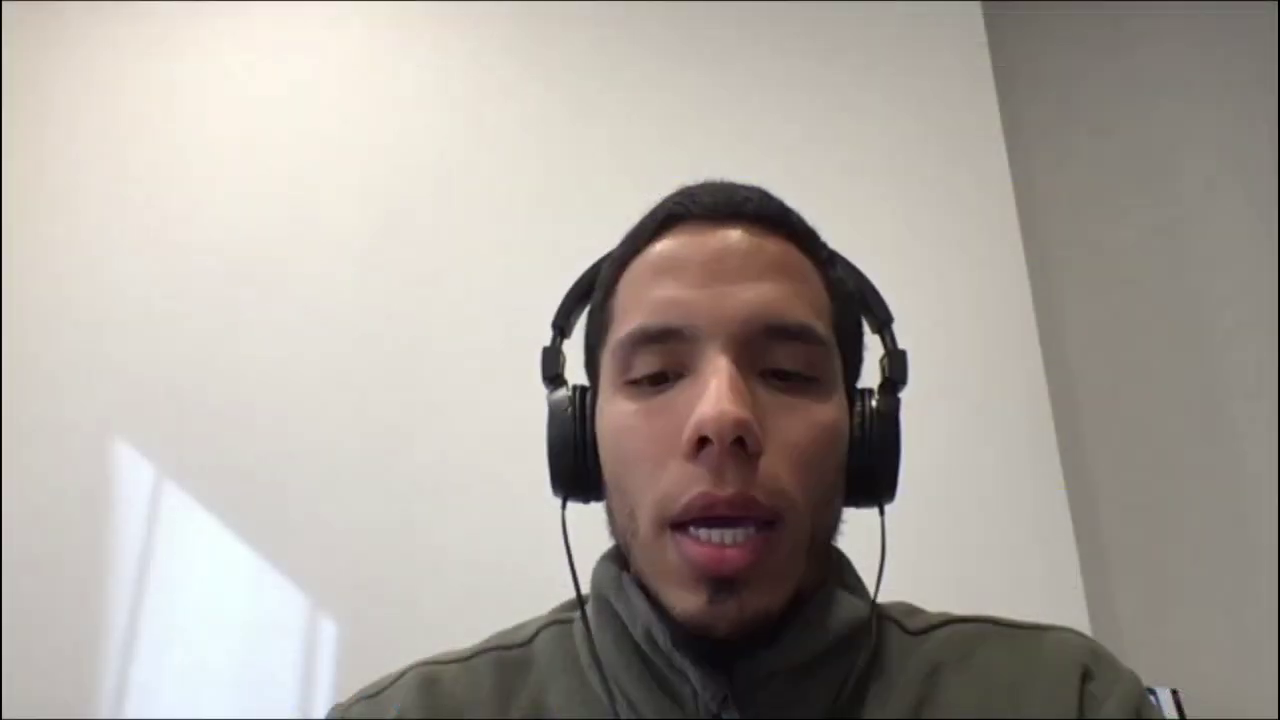
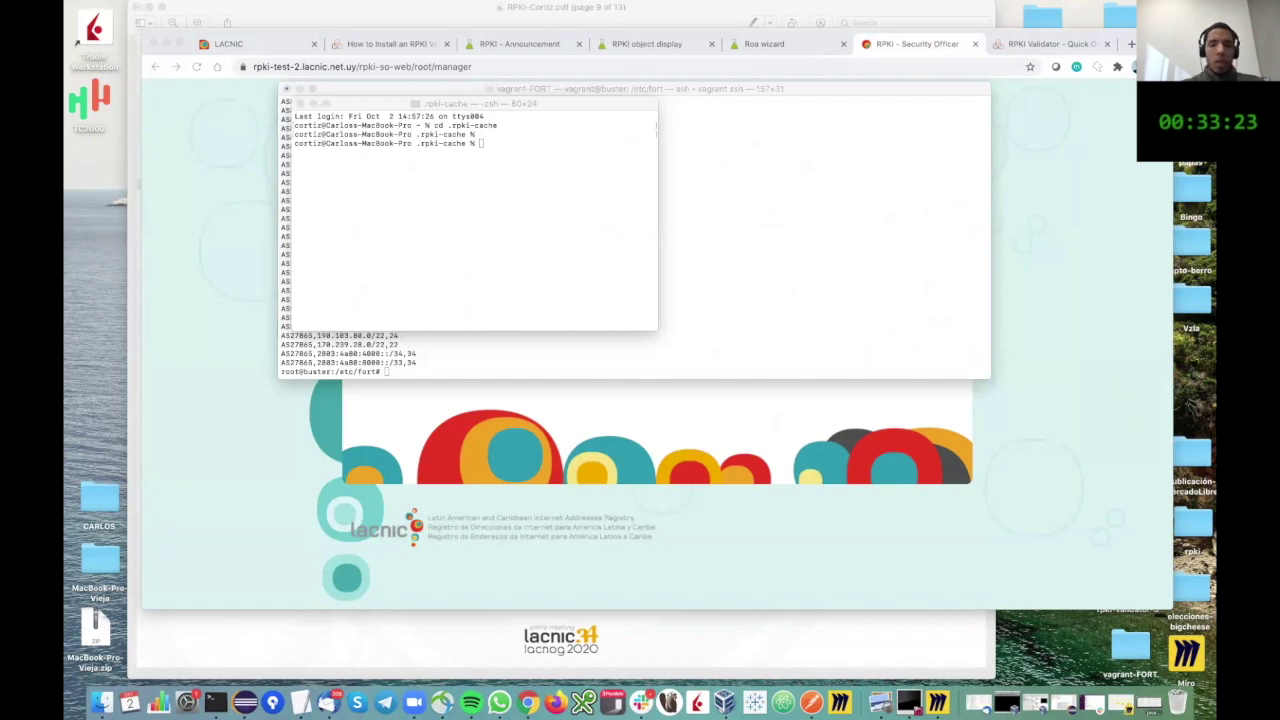
Step: In the .rpki-cache terminal, load the Cargo environment with source $HOME/.cargo/env and clear the screen
click(503, 143)
text(source $HOME/.cargo/env)
key(Return)
key(super+k)
key(Return)
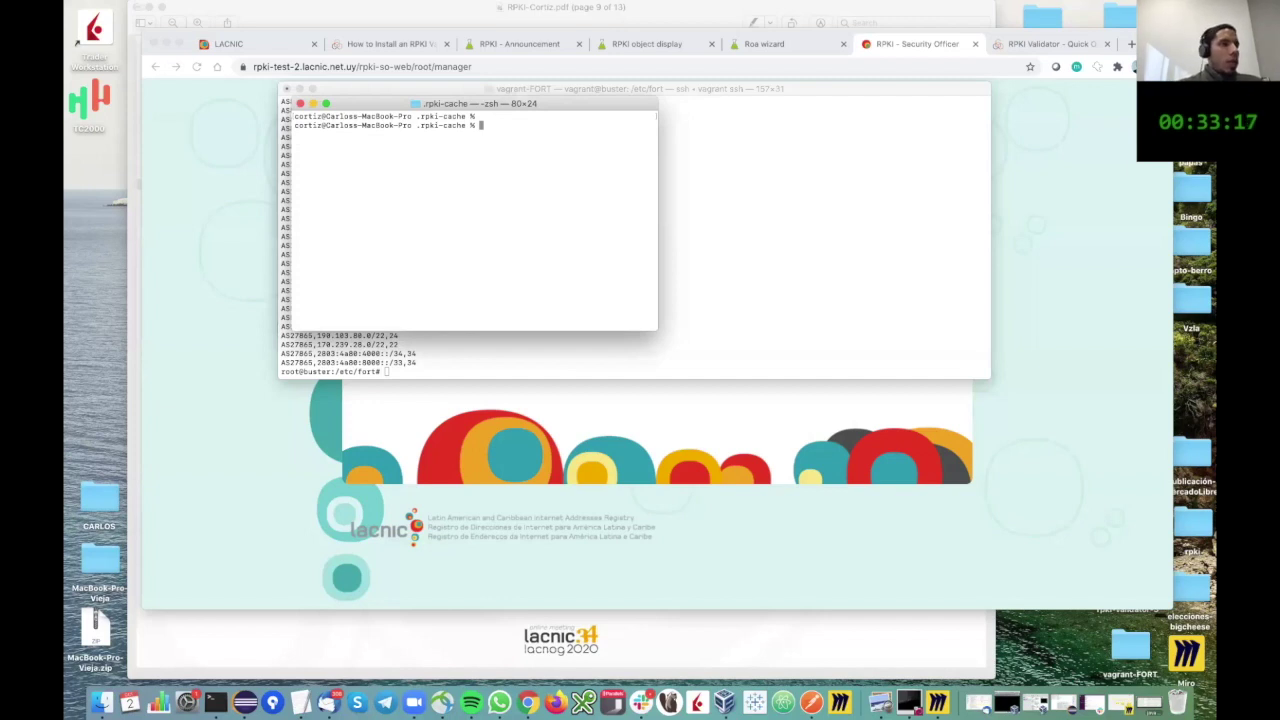
Step: Run sudo routinator --disable-rrdp=true -v vrps in the terminal, entering the account password
key(super+Tab)
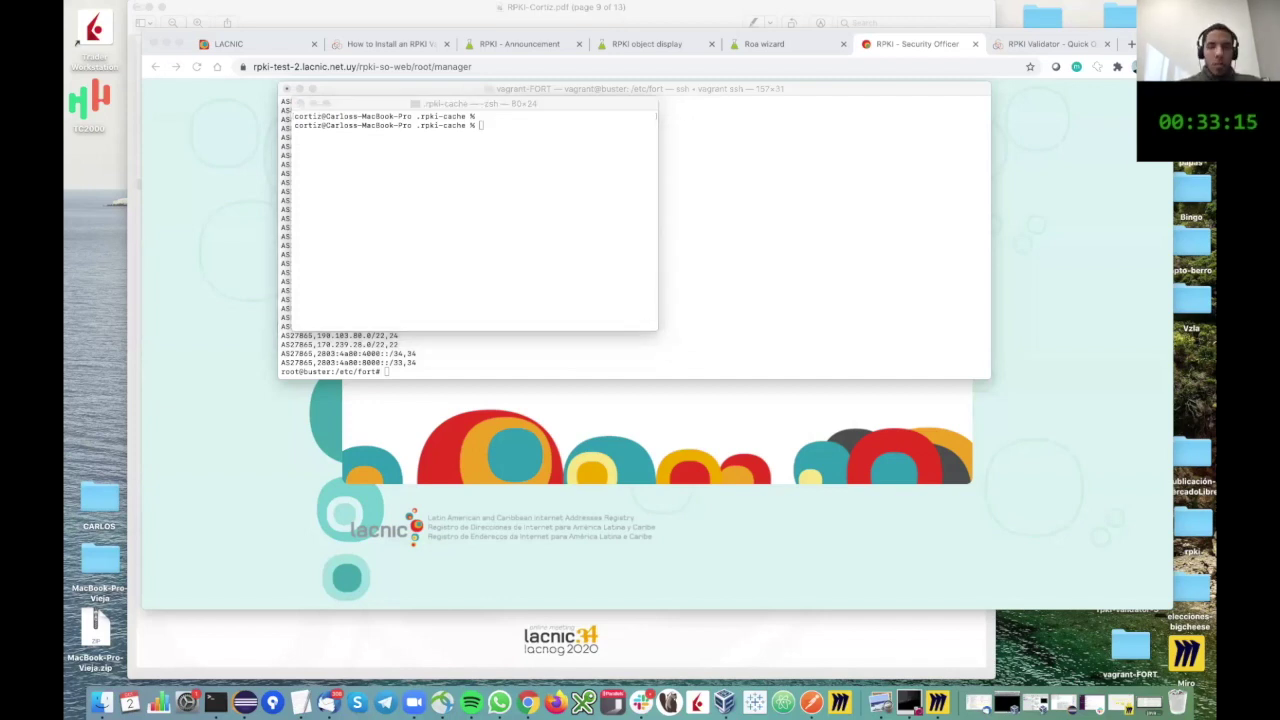
click(537, 248)
text(sudo routinator --disable-rrdp=true -v vrps)
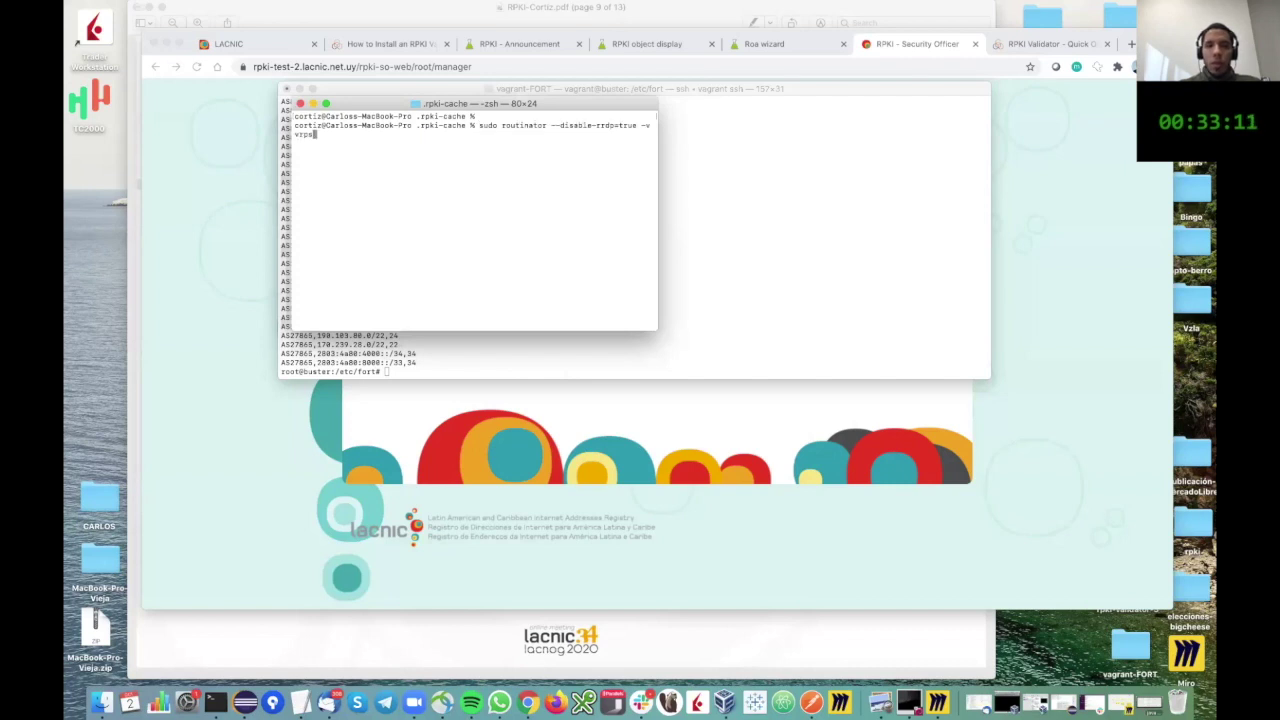
key(Return)
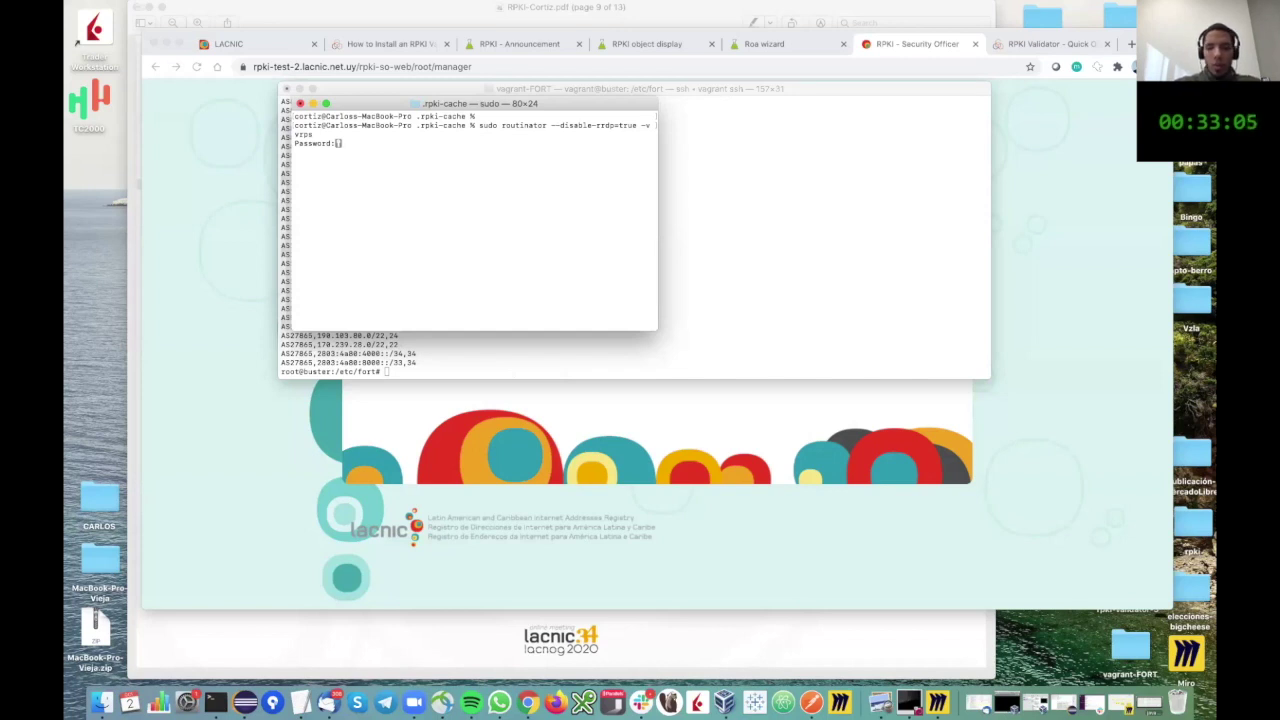
key(Return)
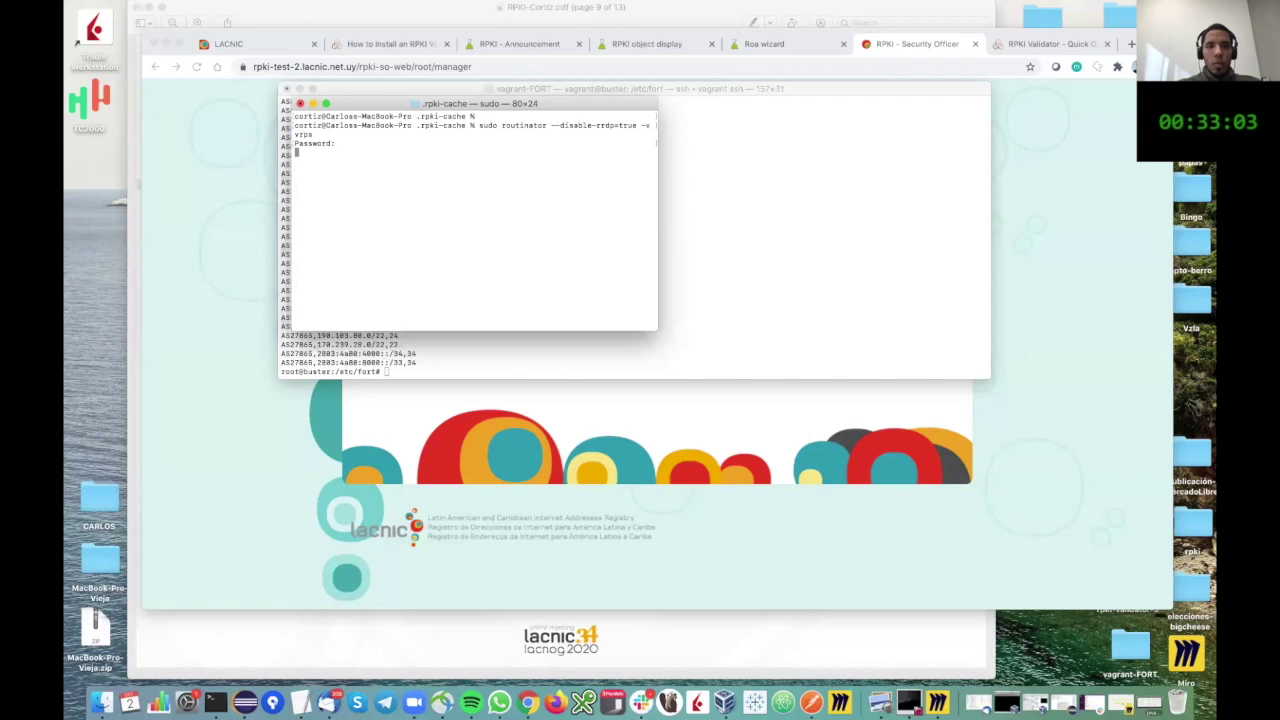
Step: Enlarge the terminal to inspect the validated ROA output and return to the LACNIC RPKI page in the browser
drag(795, 347, 1097, 537)
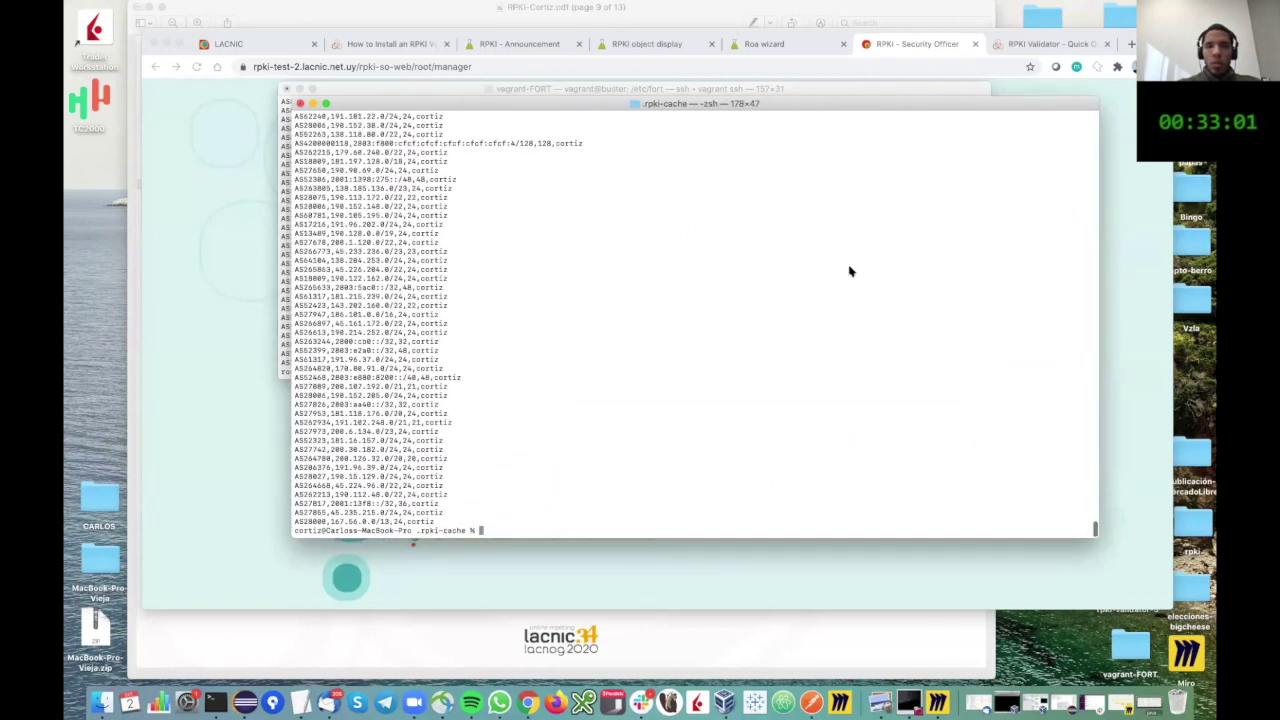
click(292, 47)
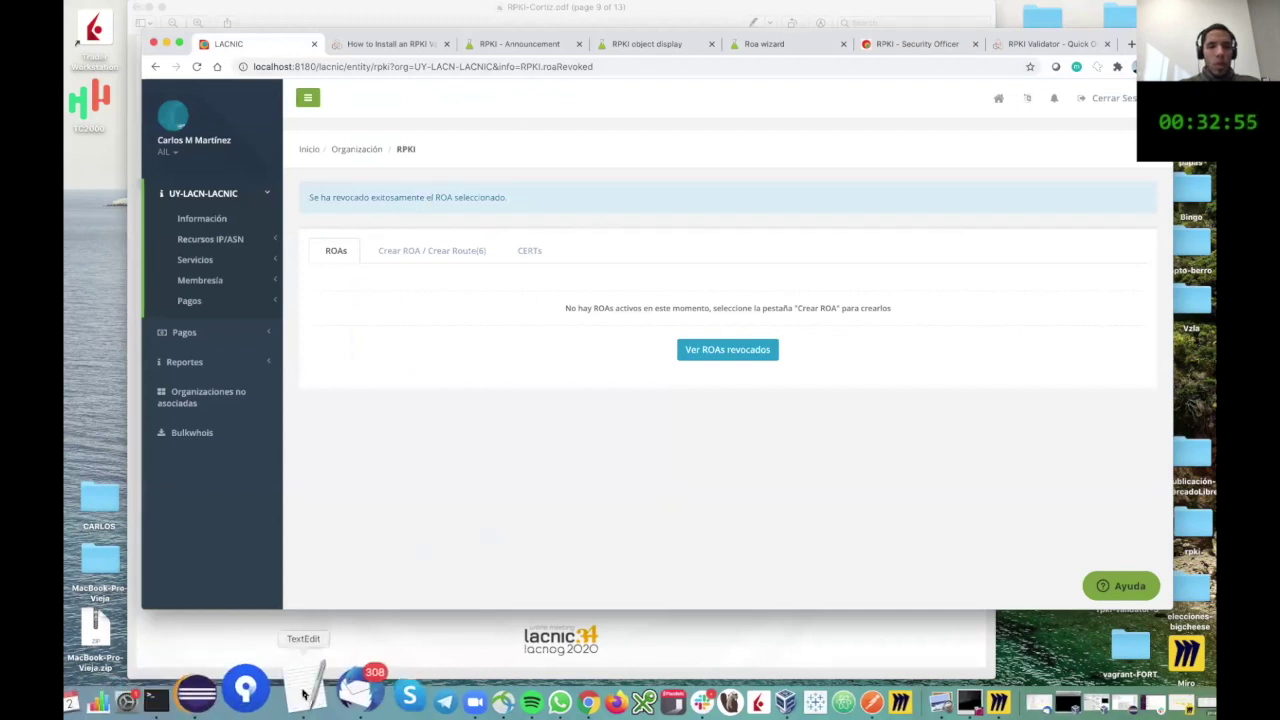
Step: Bring the terminals forward, spread their windows apart, and search the vagrant-FORT output for 200.10.62.0/23
click(226, 704)
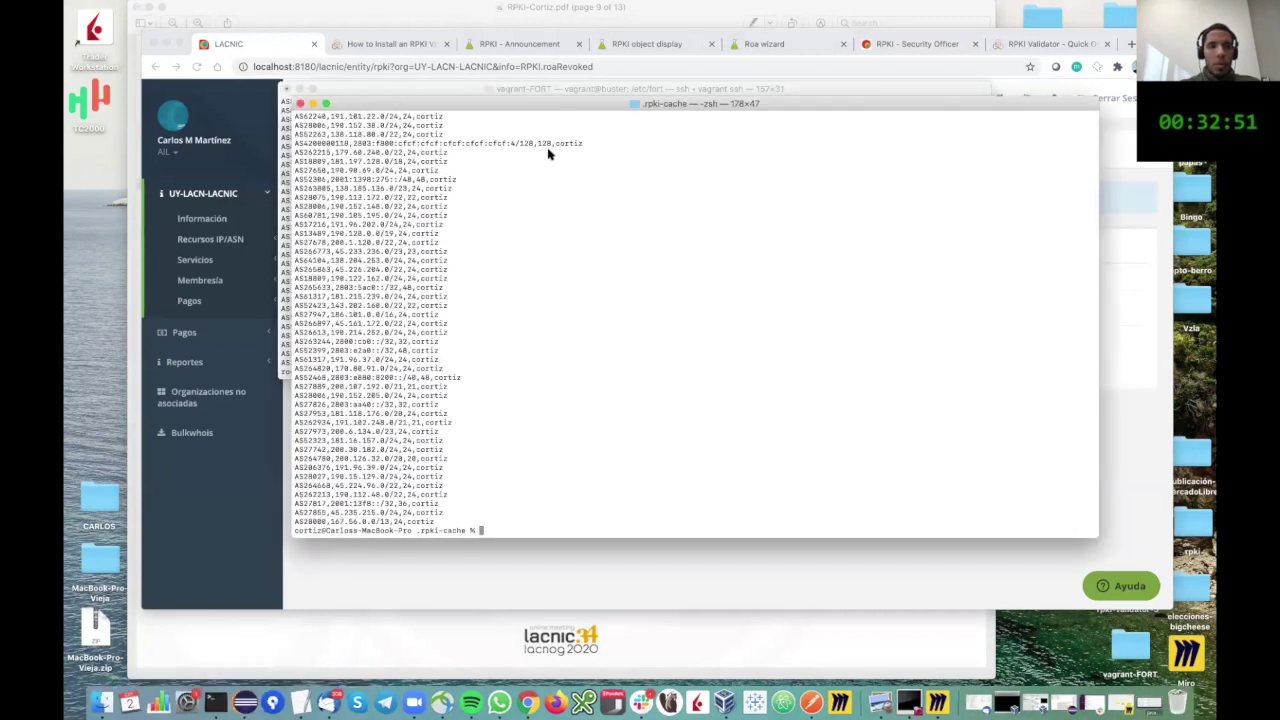
drag(400, 103, 590, 151)
click(316, 108)
drag(316, 89, 153, 224)
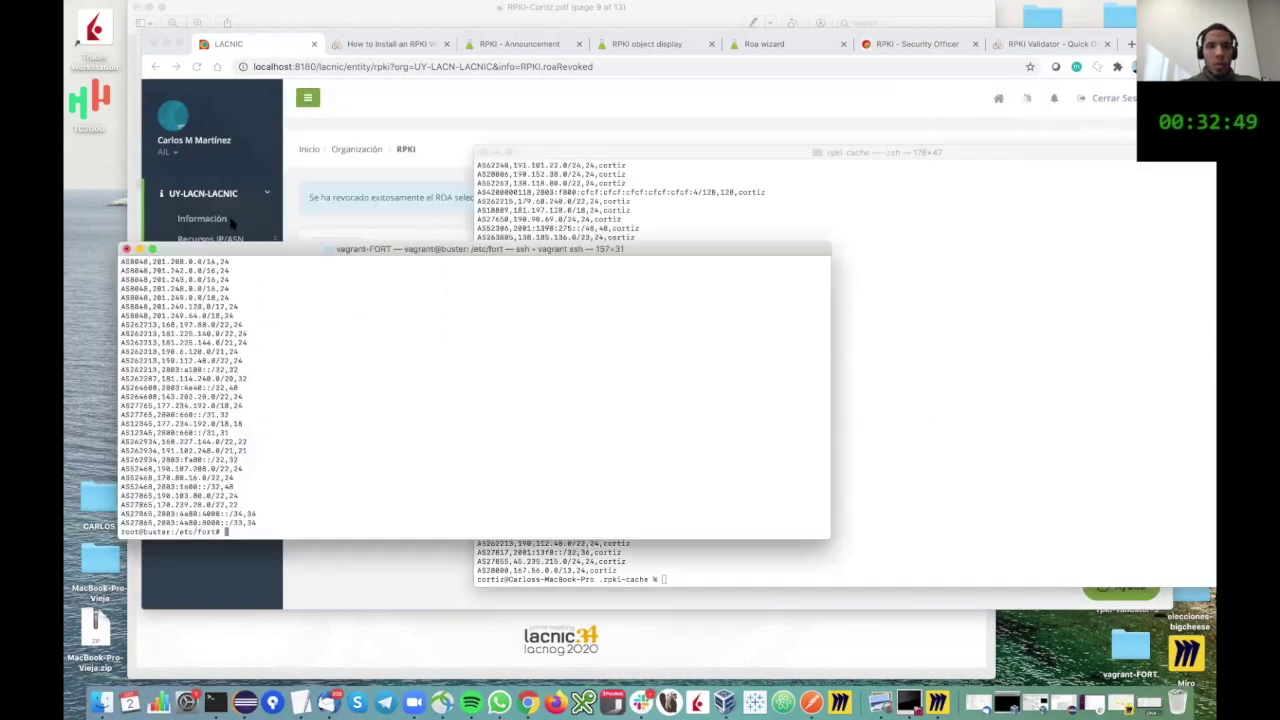
key(super+f)
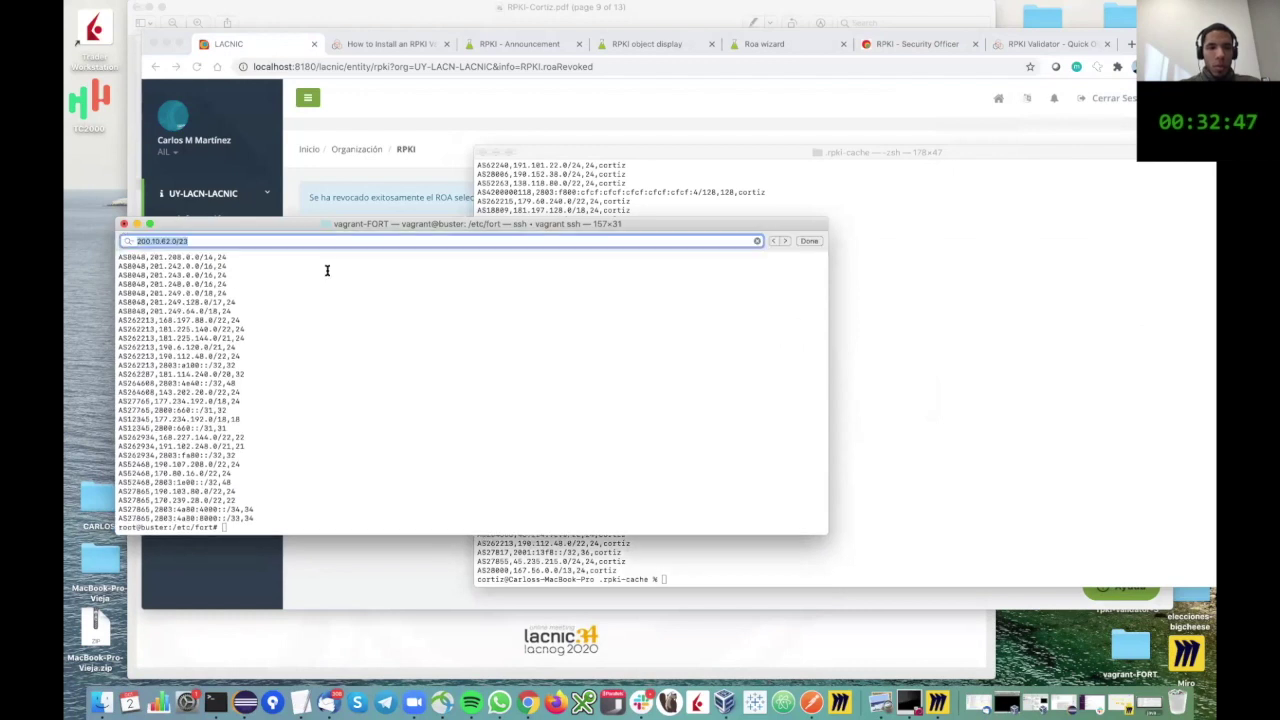
text(10.62.0/23)
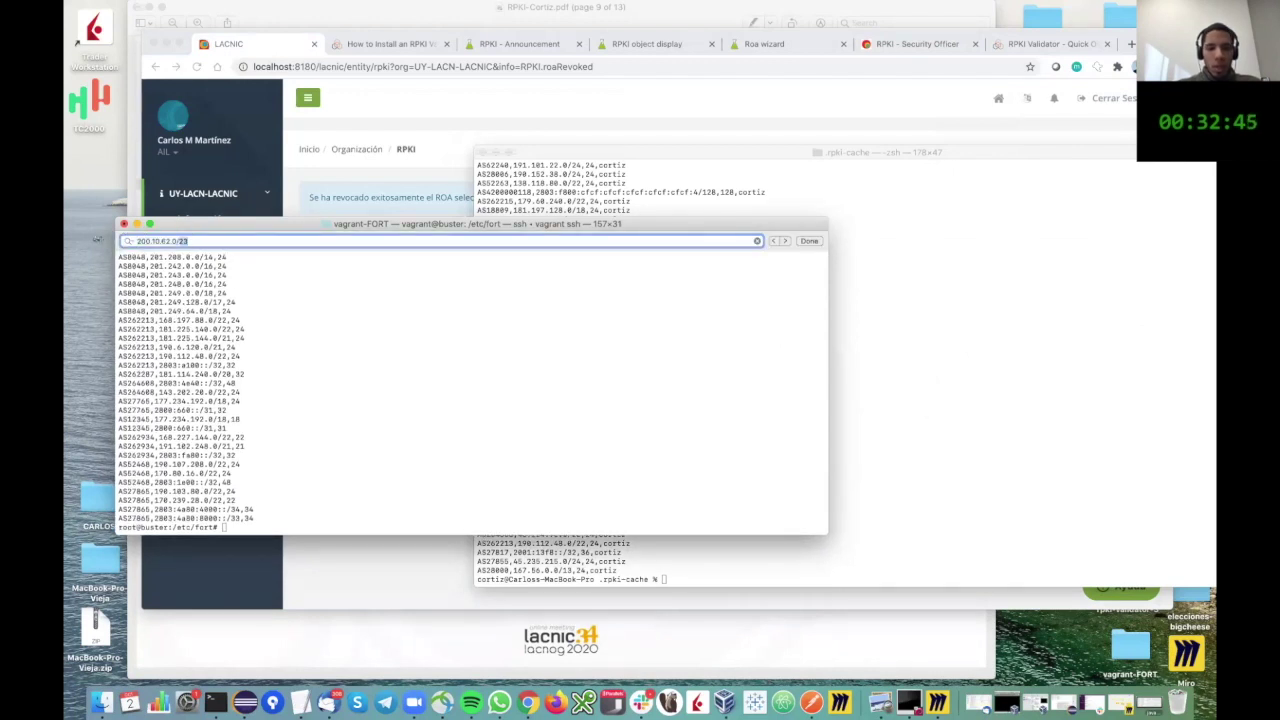
Step: Search the .rpki-cache terminal's Routinator output for 200.10.62.0/23, moving the browser window out of the way
click(666, 197)
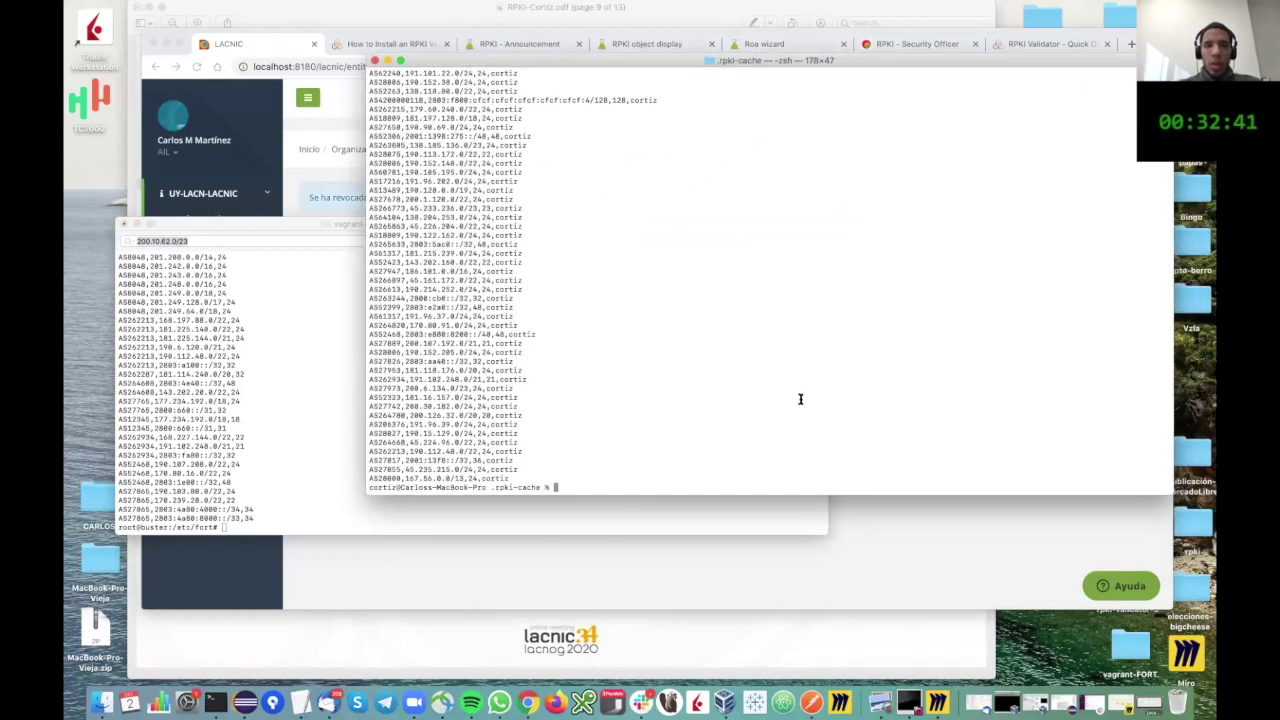
key(super+f)
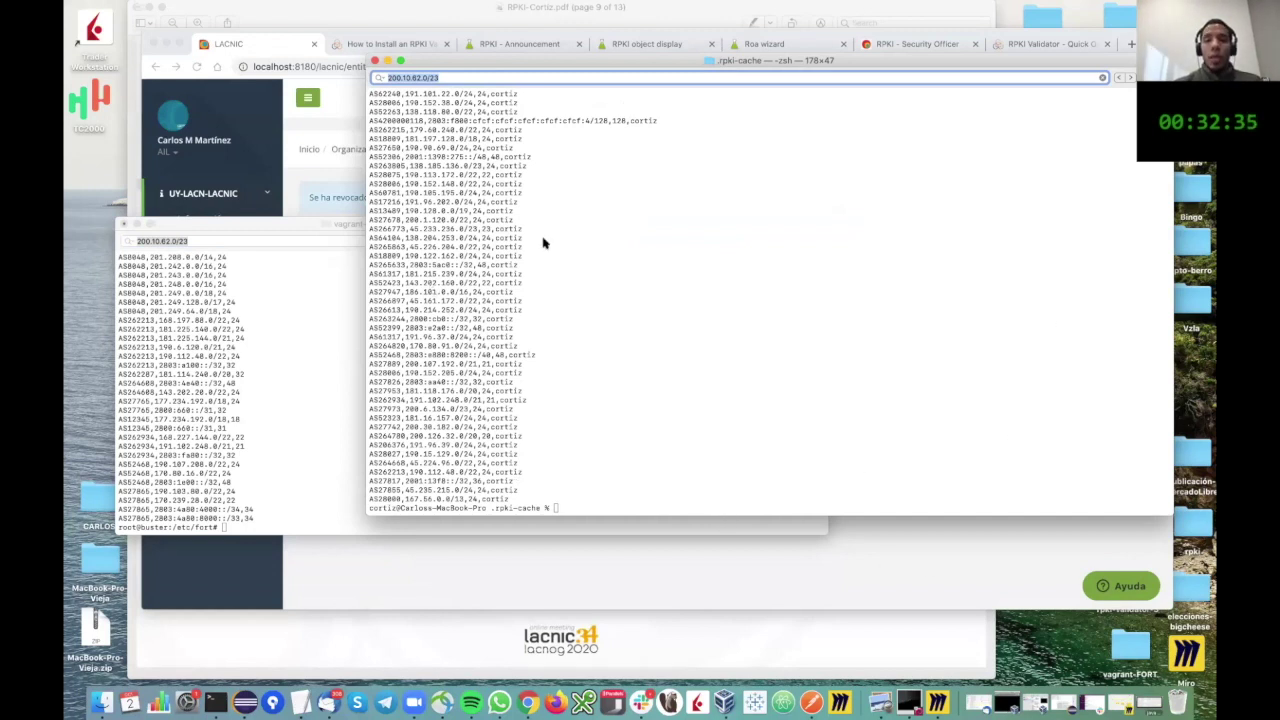
key(super+Tab)
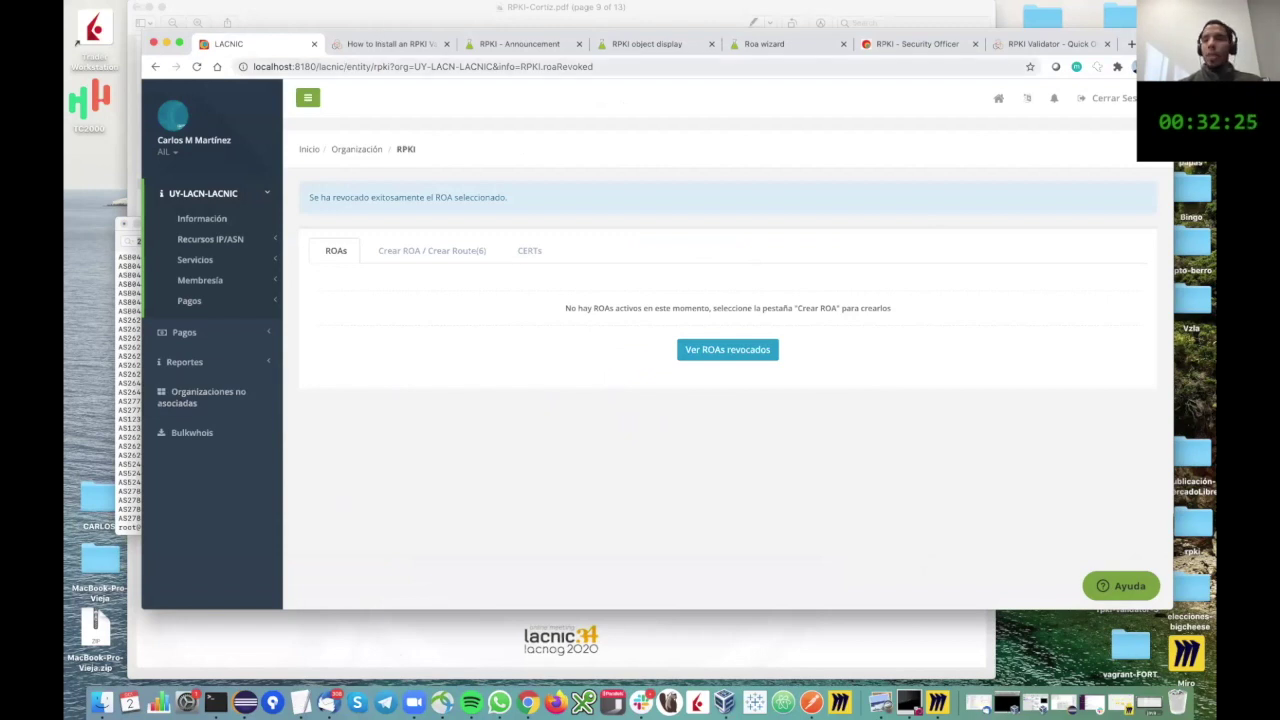
click(179, 43)
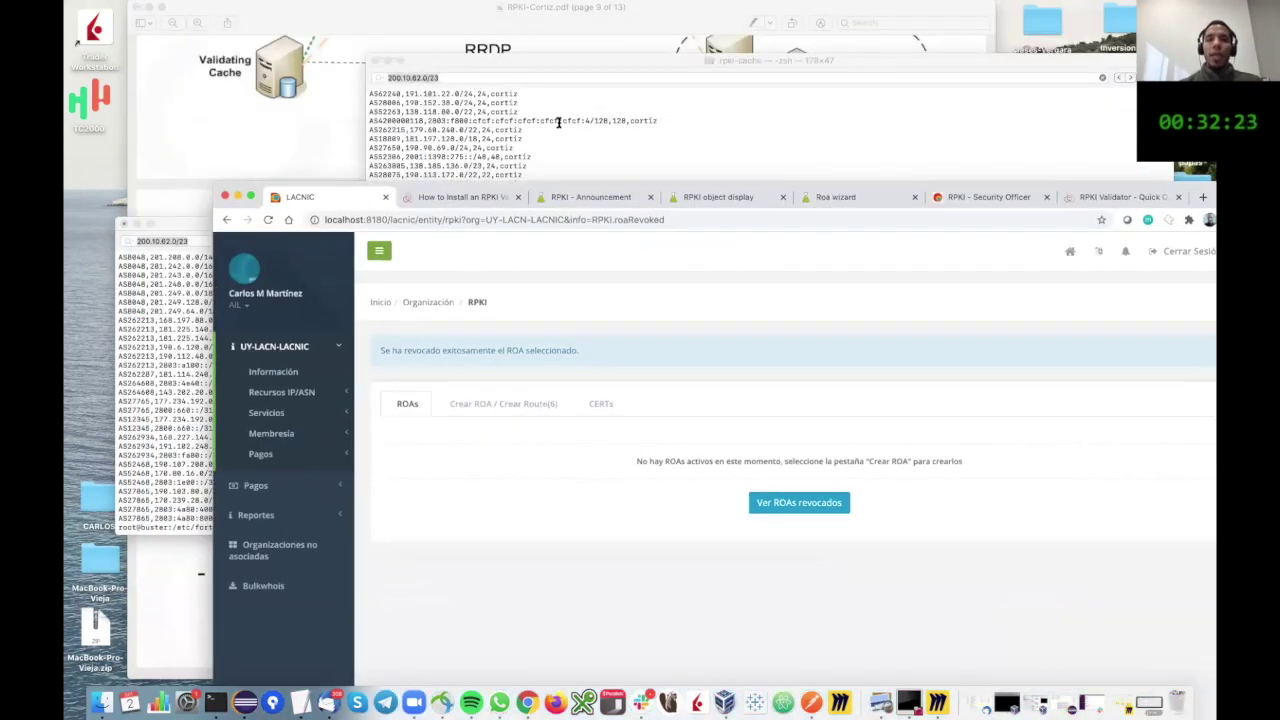
click(557, 120)
drag(480, 64, 443, 37)
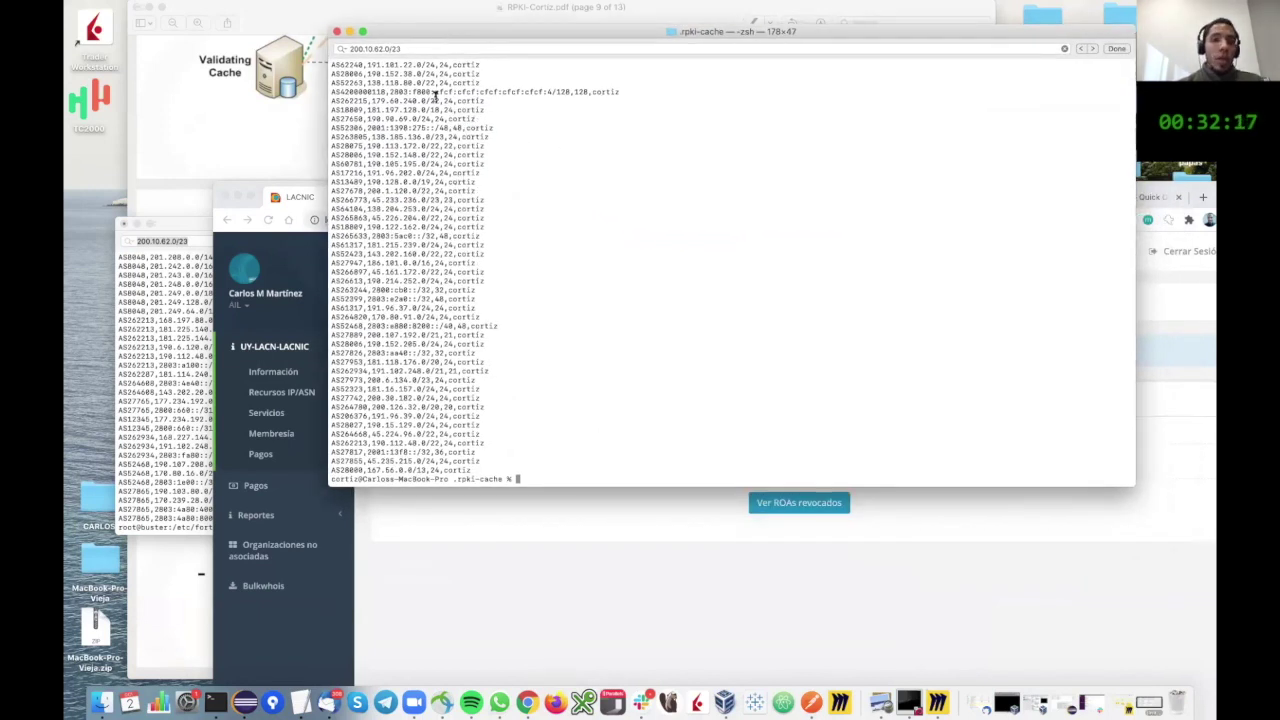
click(345, 49)
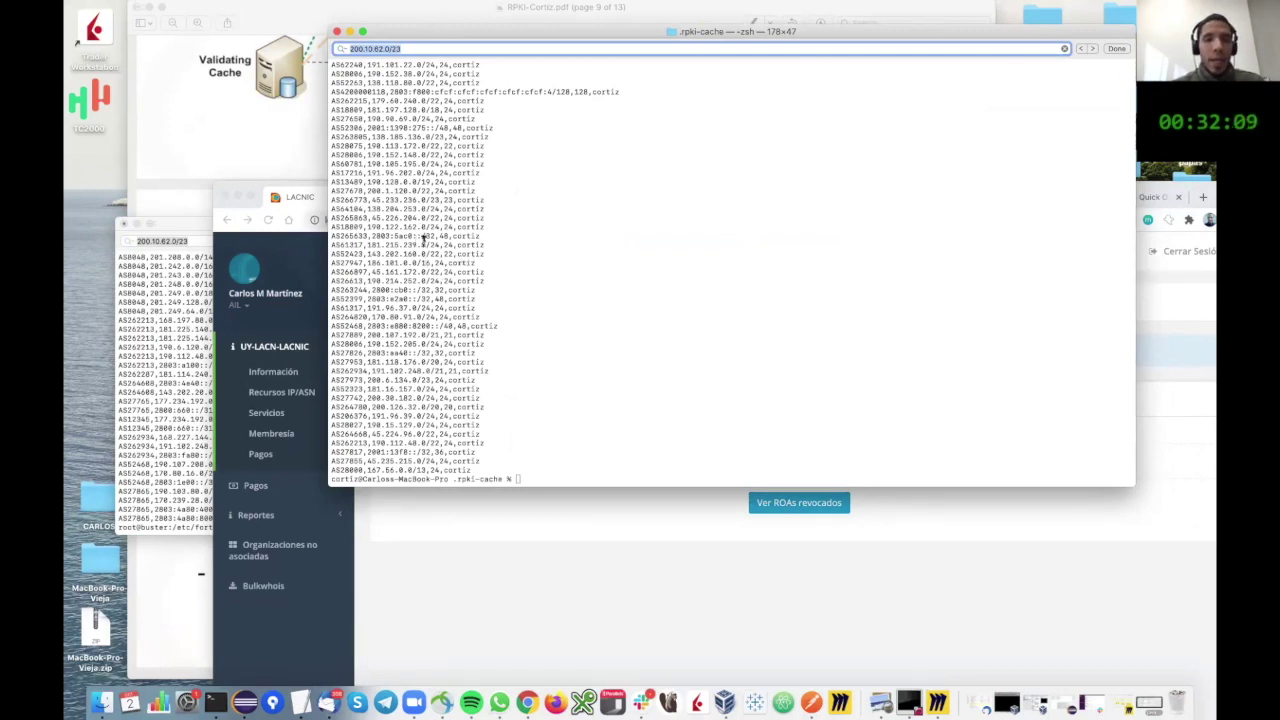
Step: Move the vagrant-FORT terminal beside the .rpki-cache one and search the Routinator output for 2001:13c7:7010::/46
click(178, 220)
drag(213, 219, 327, 67)
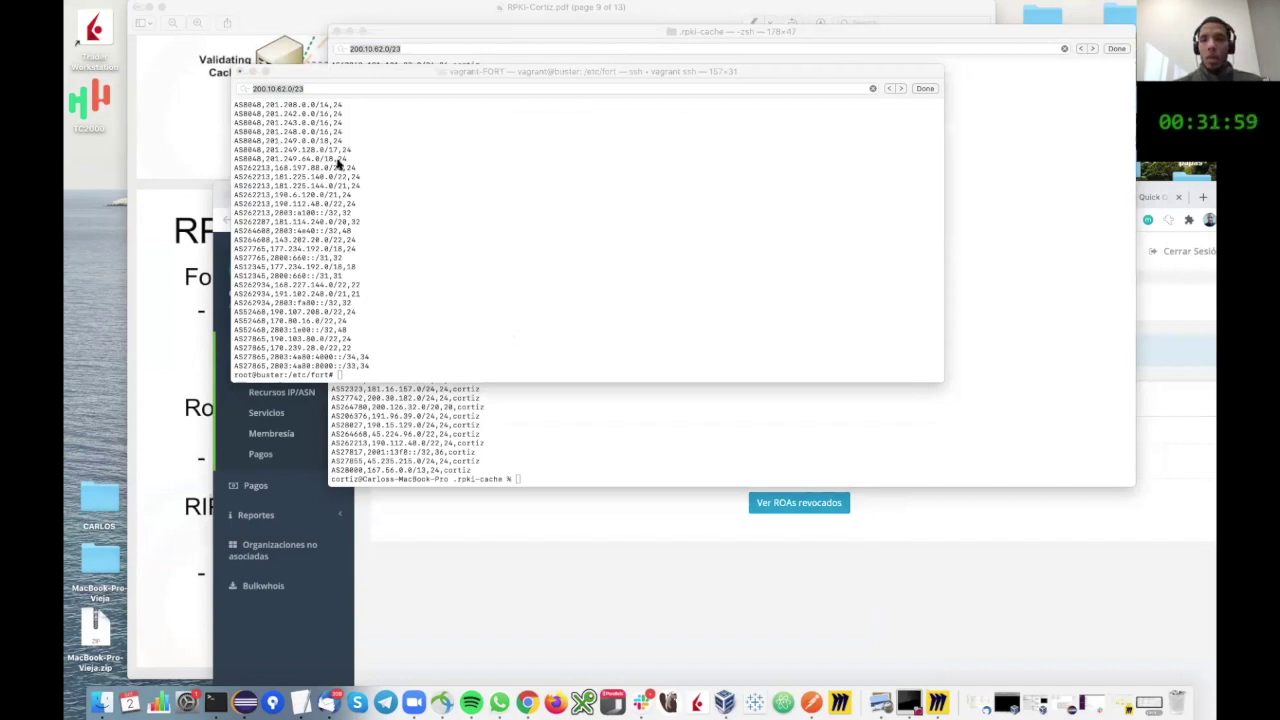
click(1020, 137)
key(super+f)
text(2001:13c7:7010::/48)
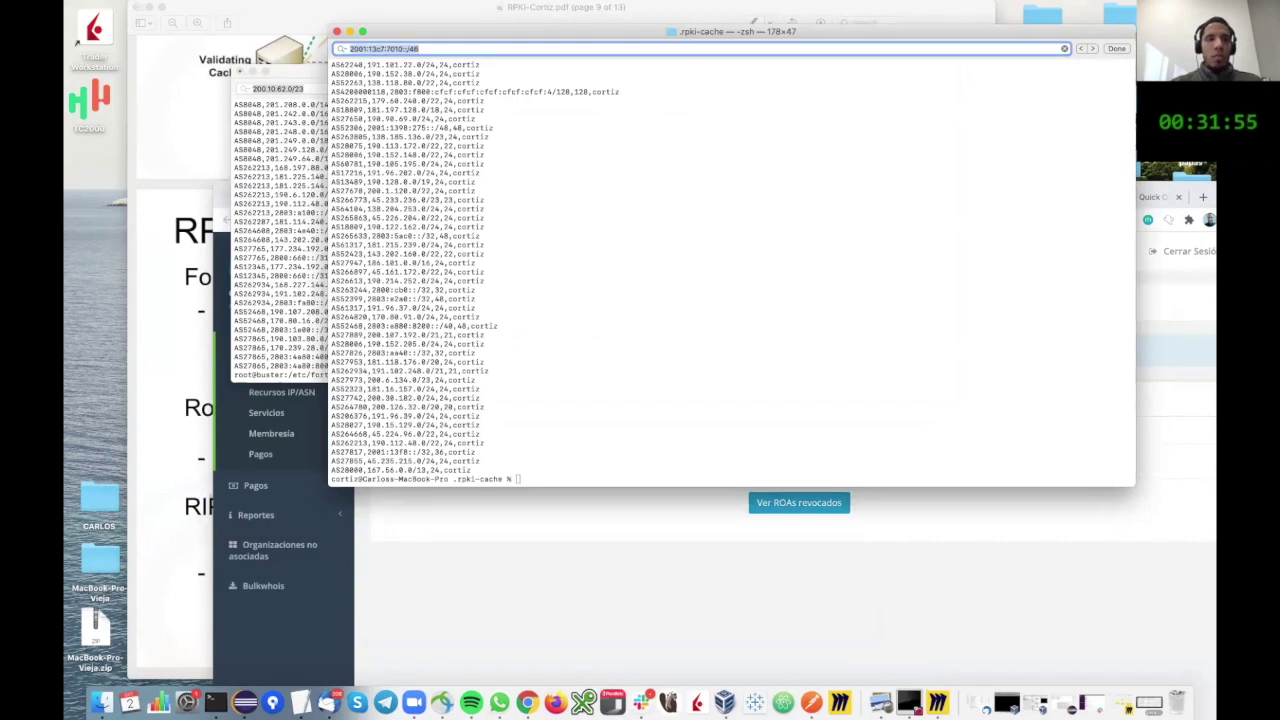
click(277, 198)
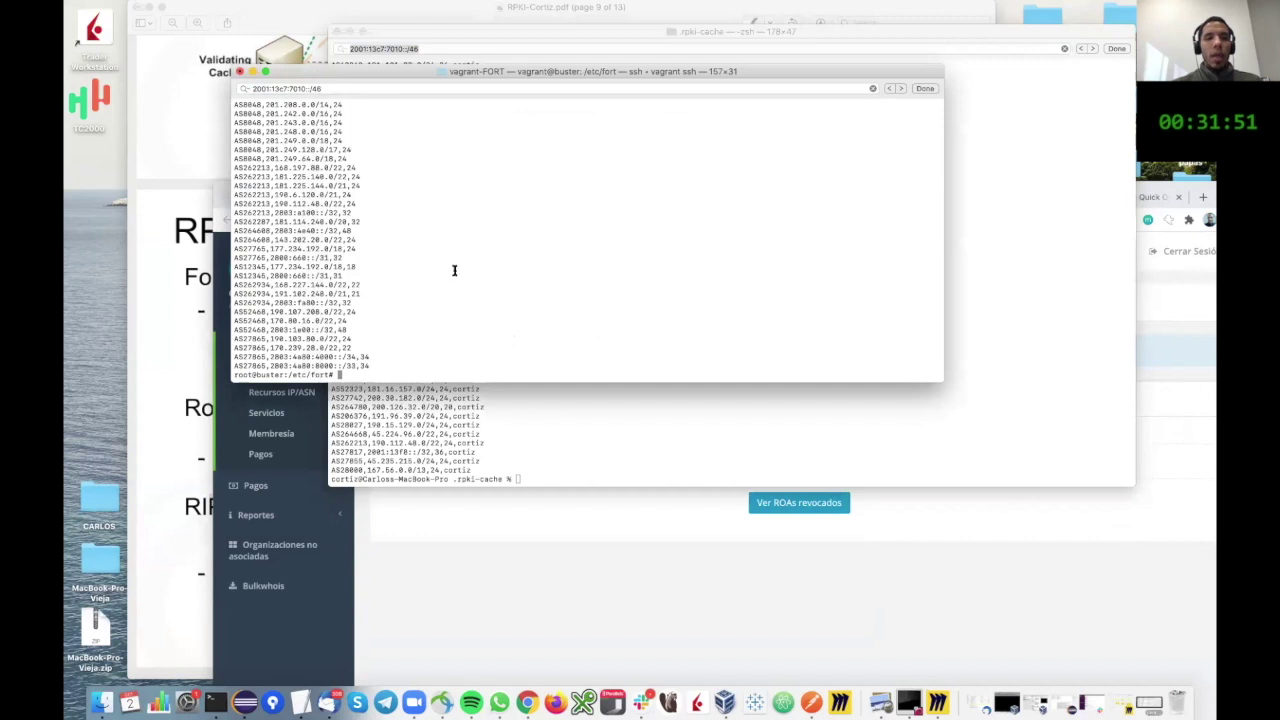
Step: Clear the vagrant-FORT terminal and list the files in /etc/fort
text(clear)
key(Return)
key(Return)
key(Return)
key(Return)
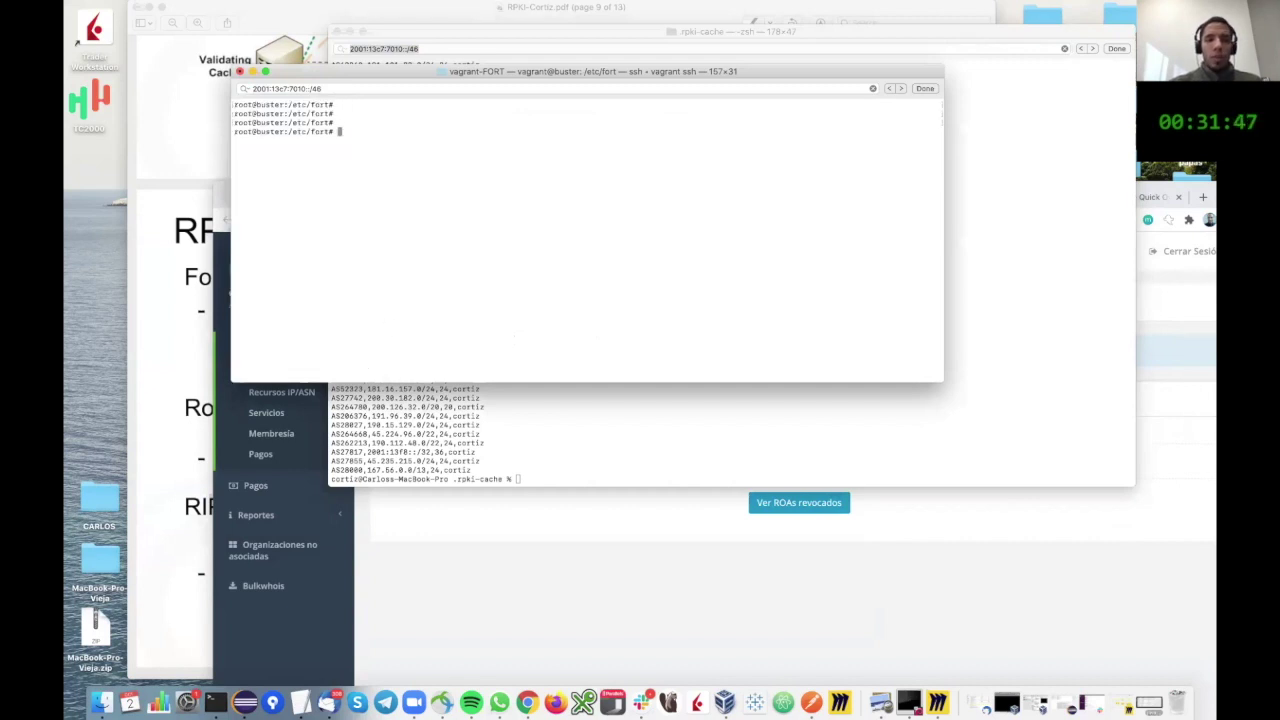
key(Return)
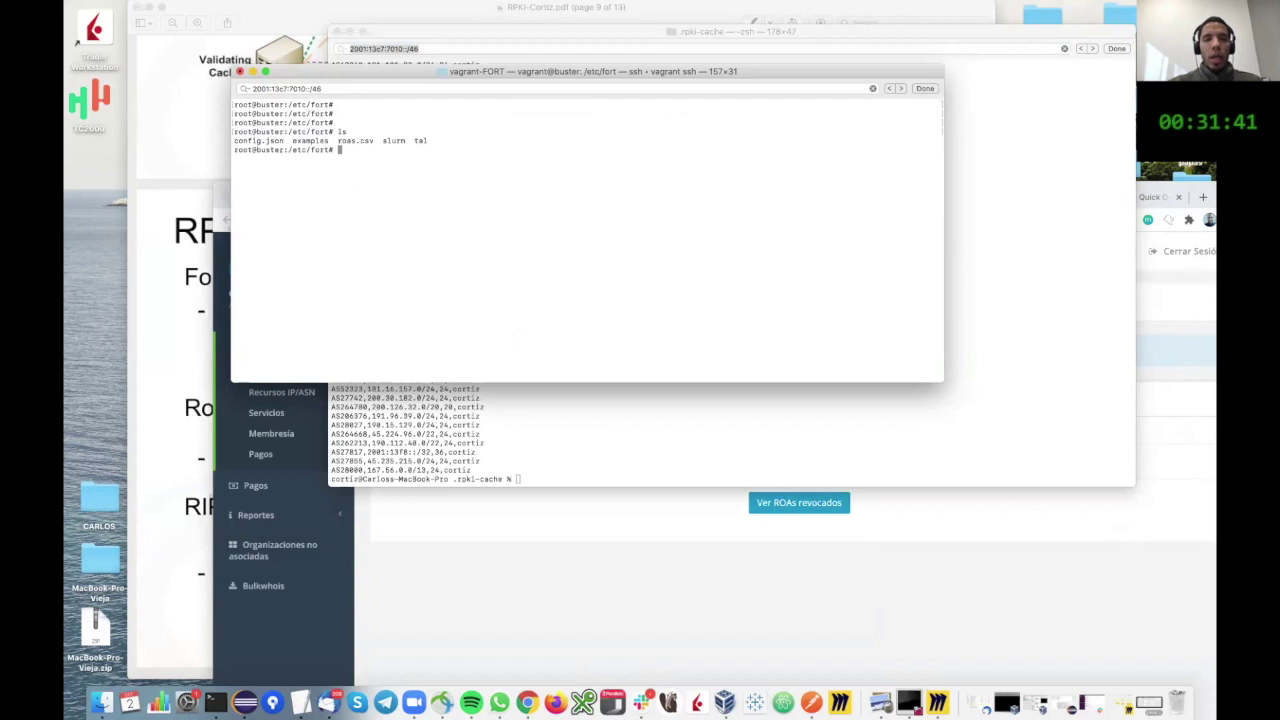
Step: Delete roas.csv from /etc/fort and clear the terminal again
text(rm roas.csv)
key(Return)
text(cl)
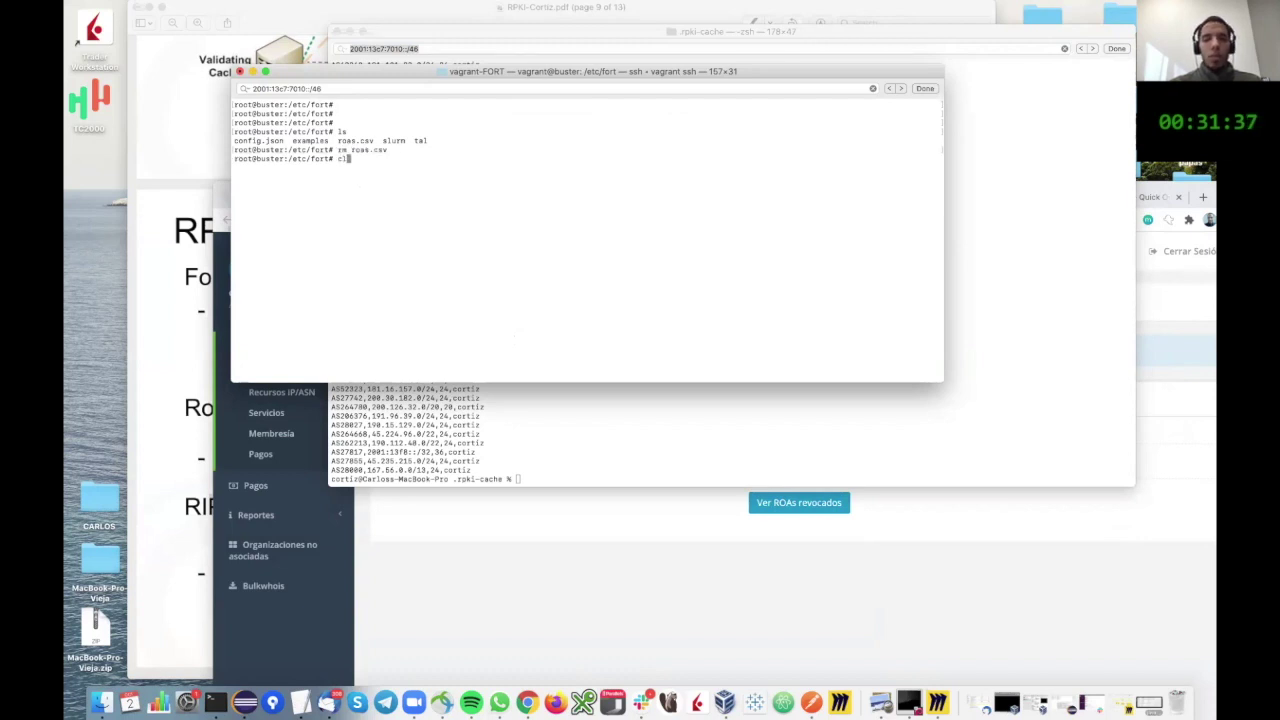
text(ear)
key(Return)
key(Return)
key(Return)
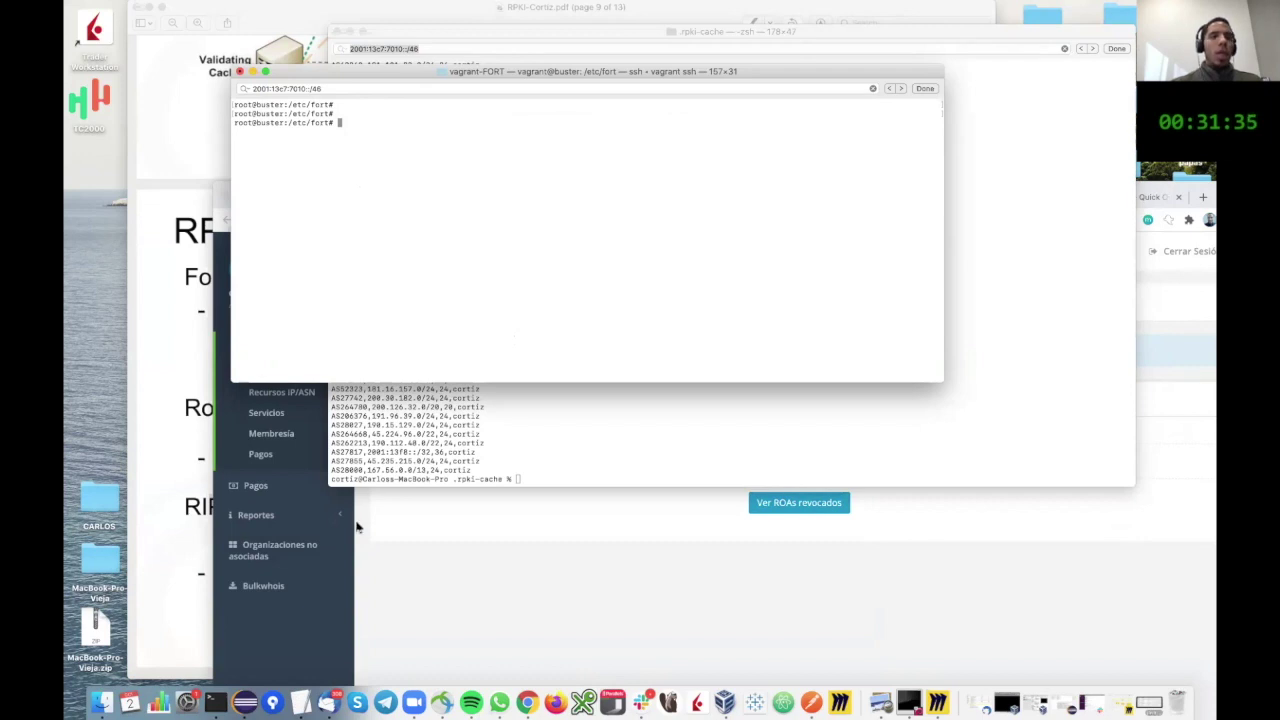
Step: Run fort -t /etc/fort/tal -r /var/lib/fort --mode=standalone --output.roa /etc/fort/roas.csv and list the folder's files
text(clear)
key(ctrl+u)
text(ls)
key(Up)
key(Up)
key(Up)
key(Up)
key(Up)
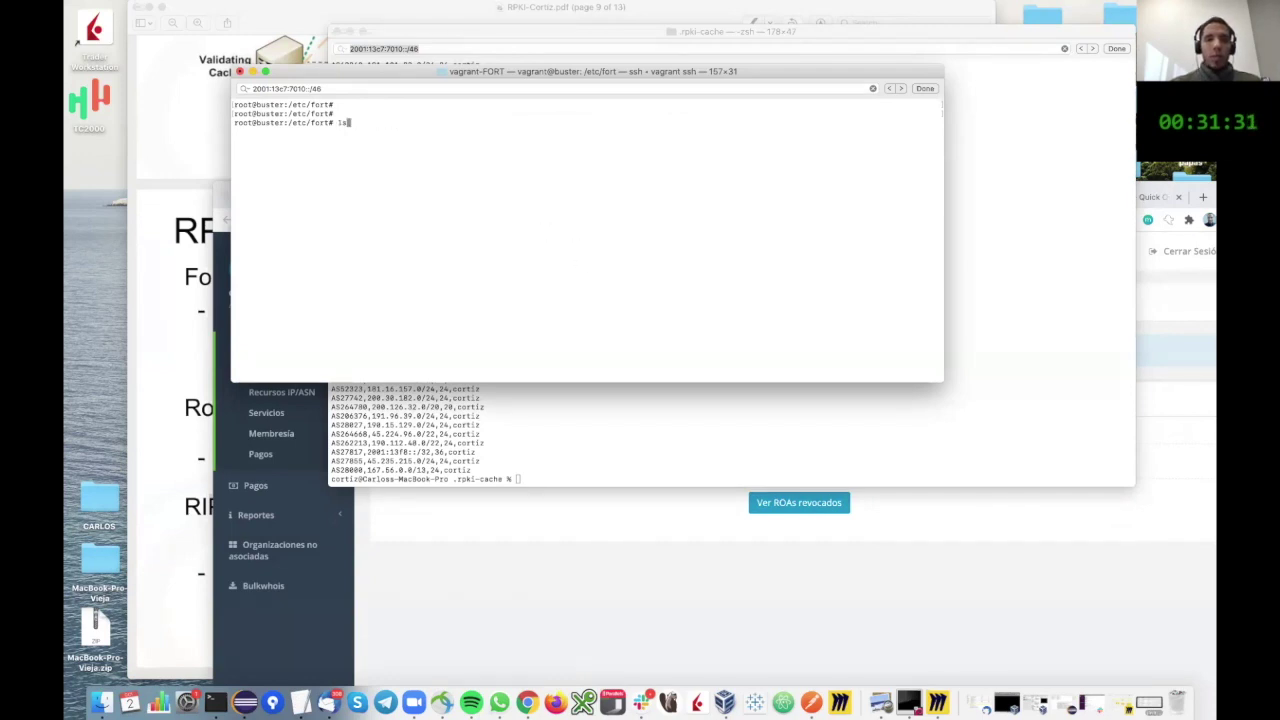
key(Return)
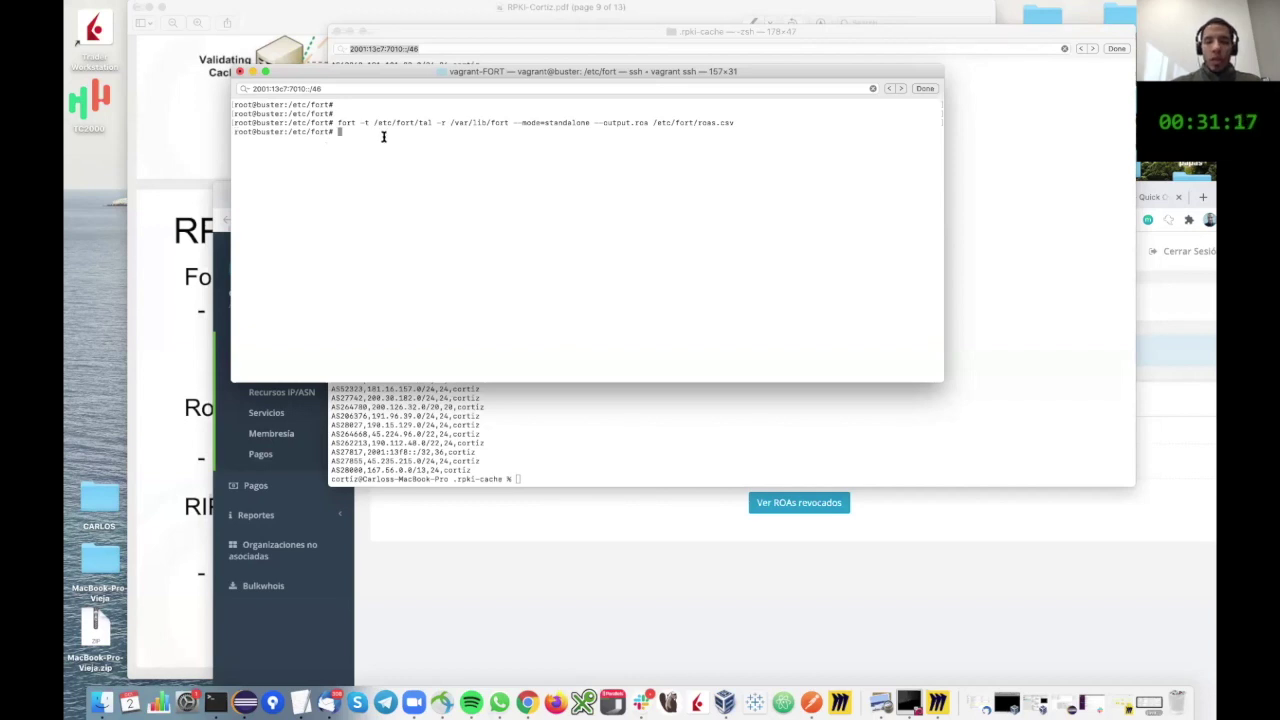
text(ls)
key(Return)
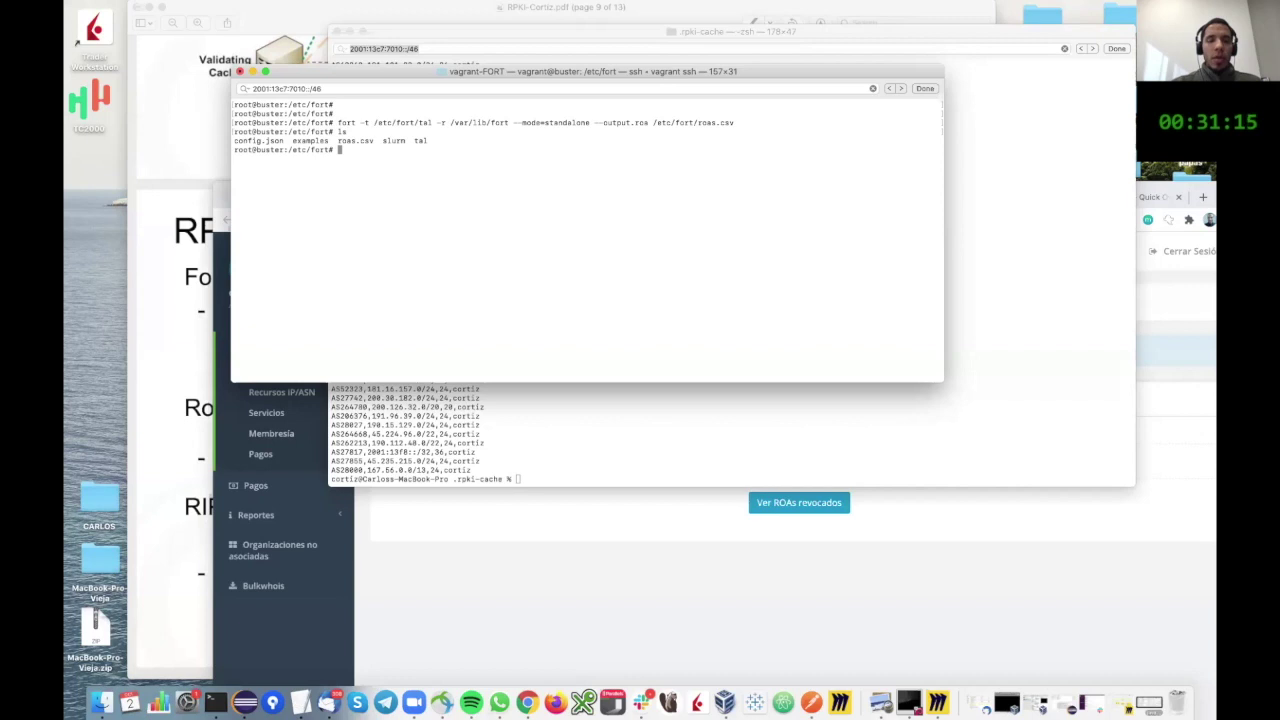
Step: Clear the vagrant-FORT terminal and print the contents of the regenerated roas.csv
text(clear)
key(Return)
key(Return)
text(cat )
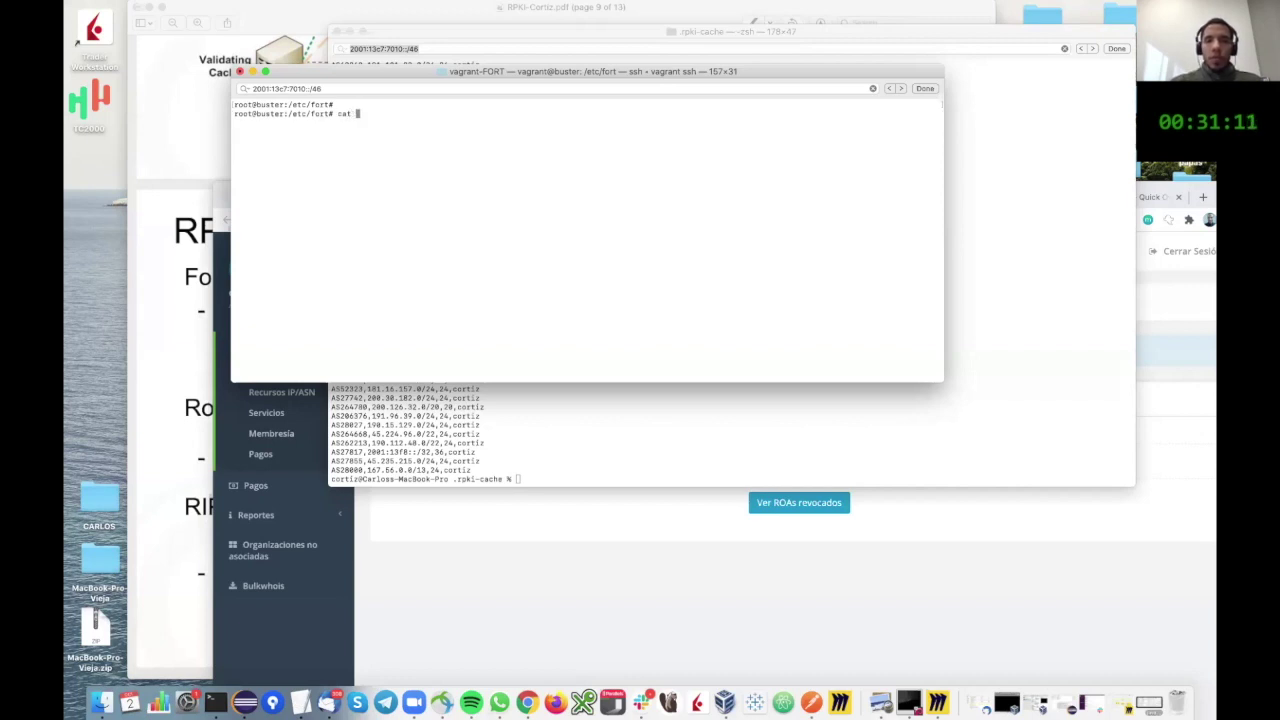
text(ro)
key(Tab)
key(Return)
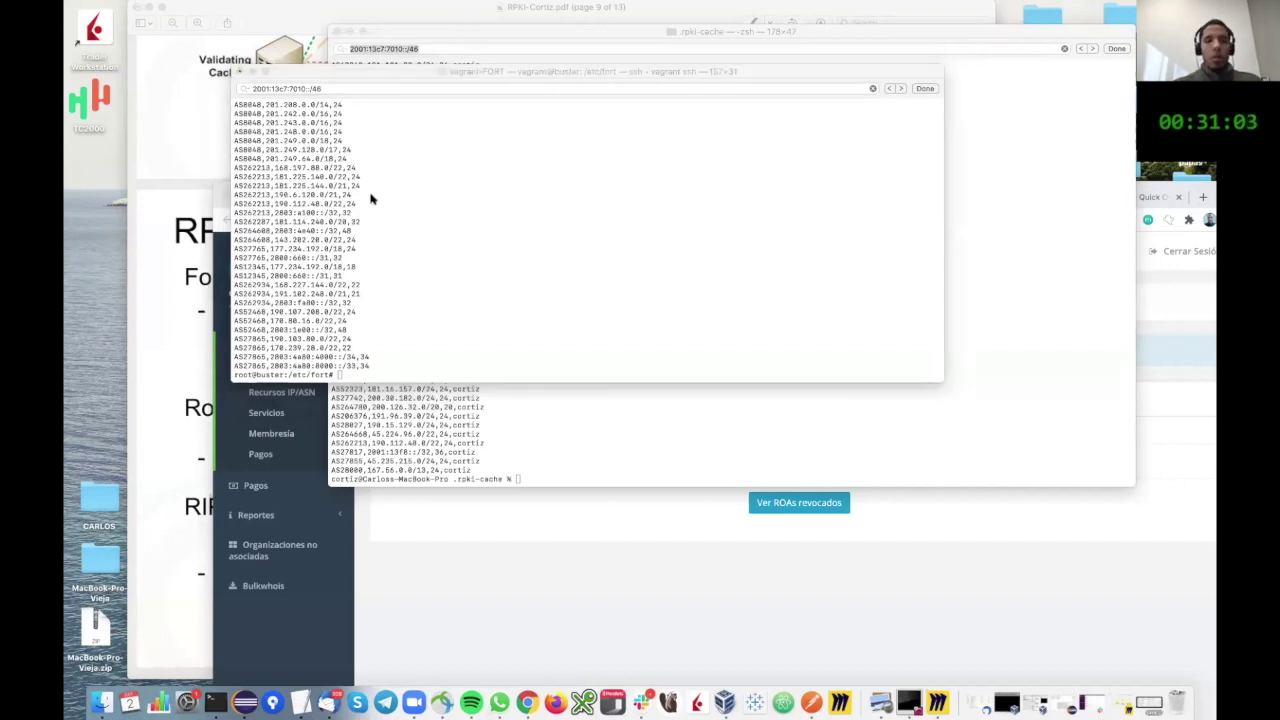
Step: Search the FORT ROA output for 2001:13c7:7010::/46 and 200.10.62.0/23, and move that terminal aside
click(570, 241)
key(super+f)
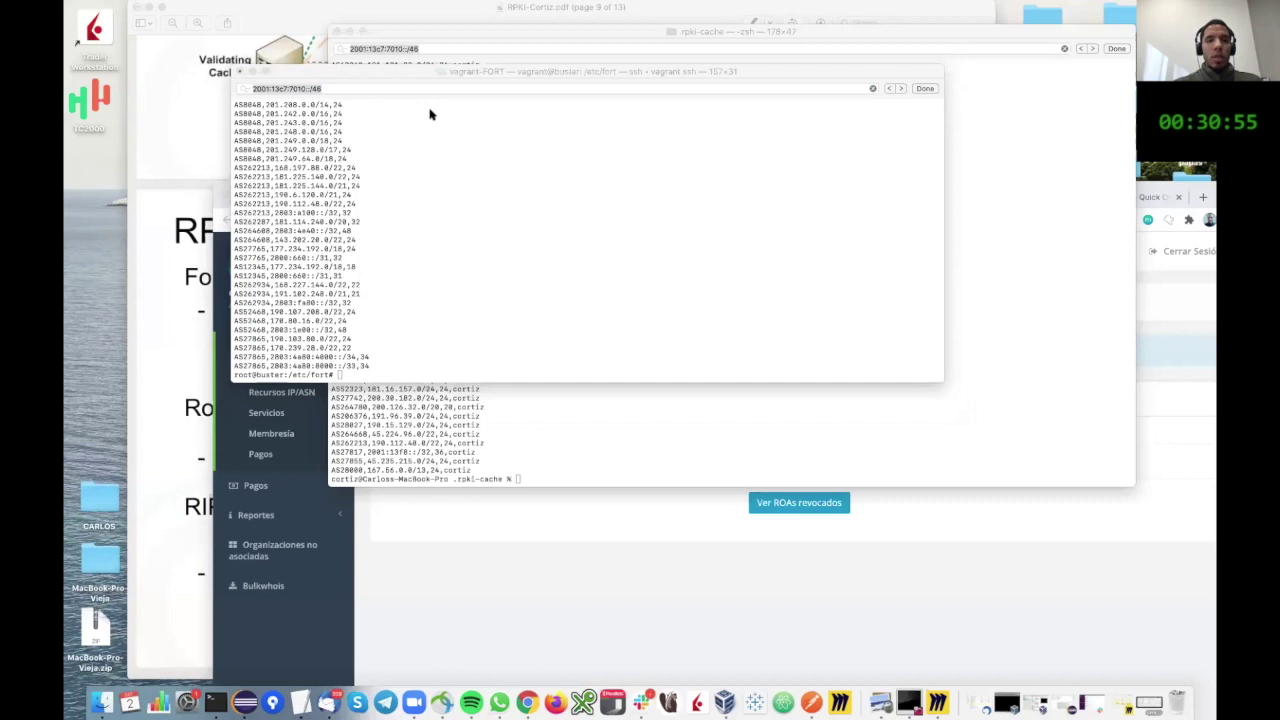
click(495, 194)
key(super+f)
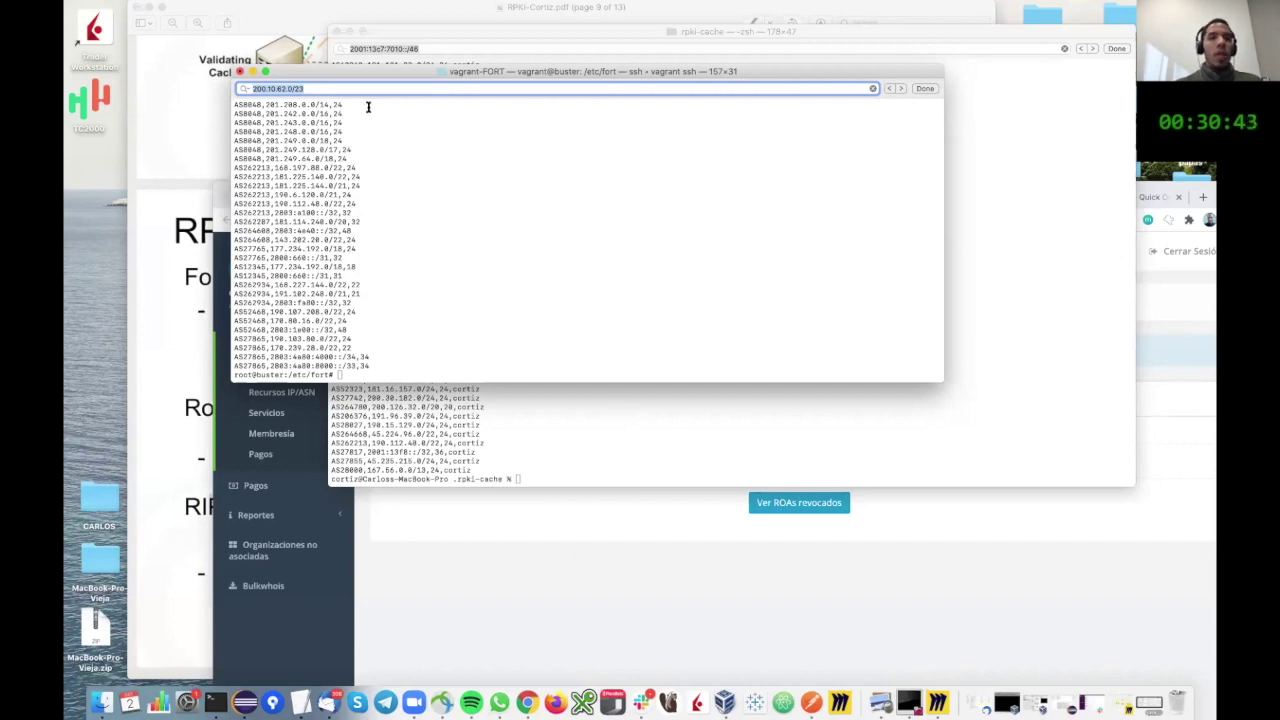
drag(378, 70, 670, 24)
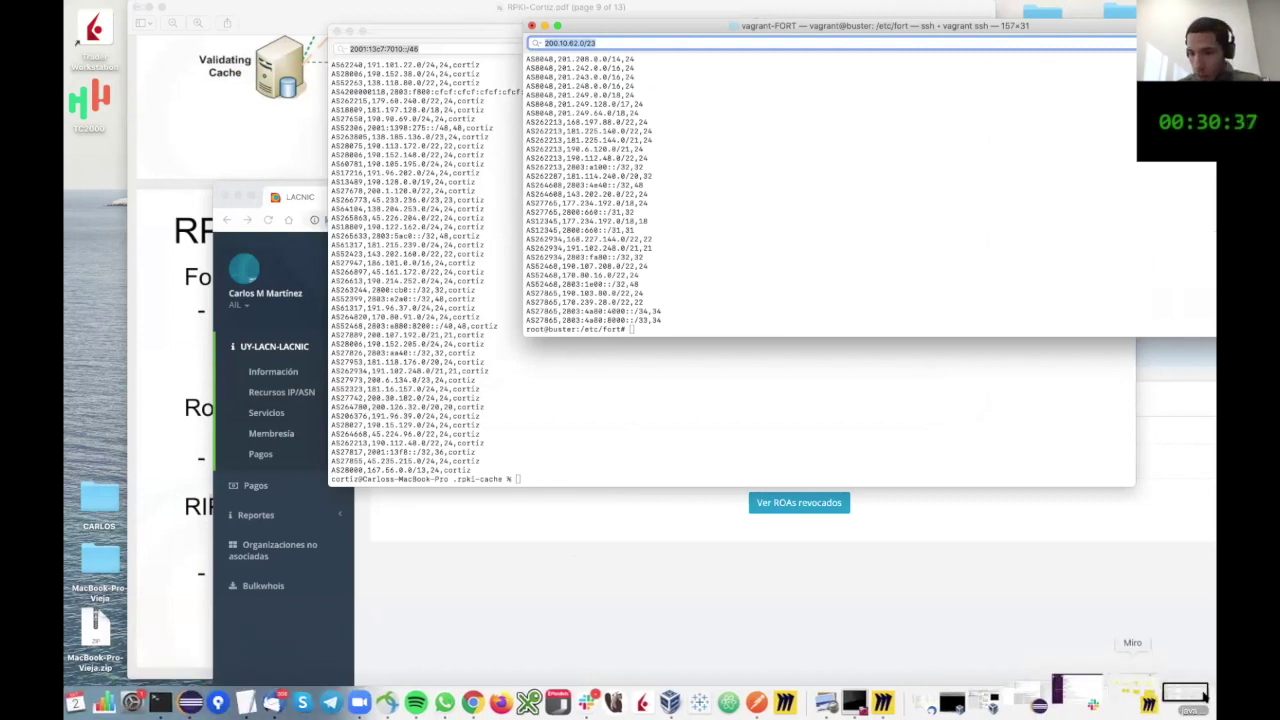
Step: Bring up the rpki-validator-3 terminal, stop the running validator, and clear its screen
click(1148, 700)
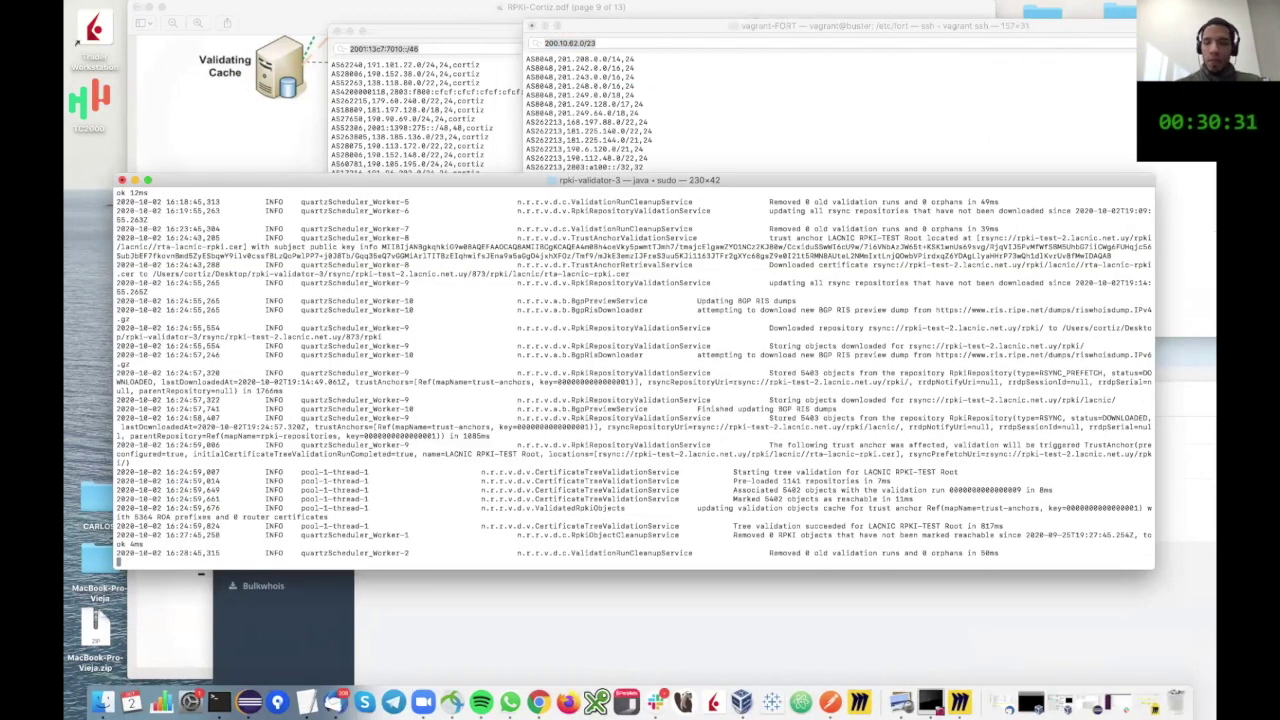
key(ctrl+c)
key(super+k)
key(Return)
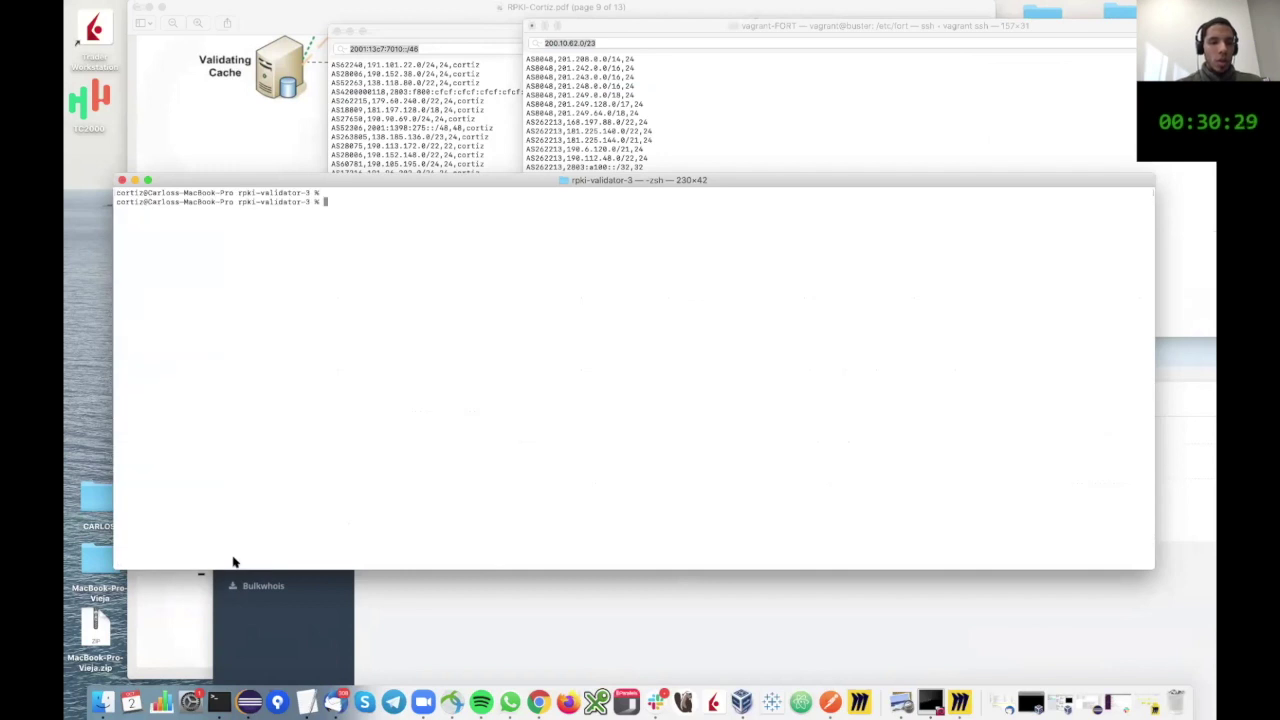
Step: In Finder, delete the two .xd database files from the Desktop's rpki-validator-3/db folder and collapse that folder
click(104, 702)
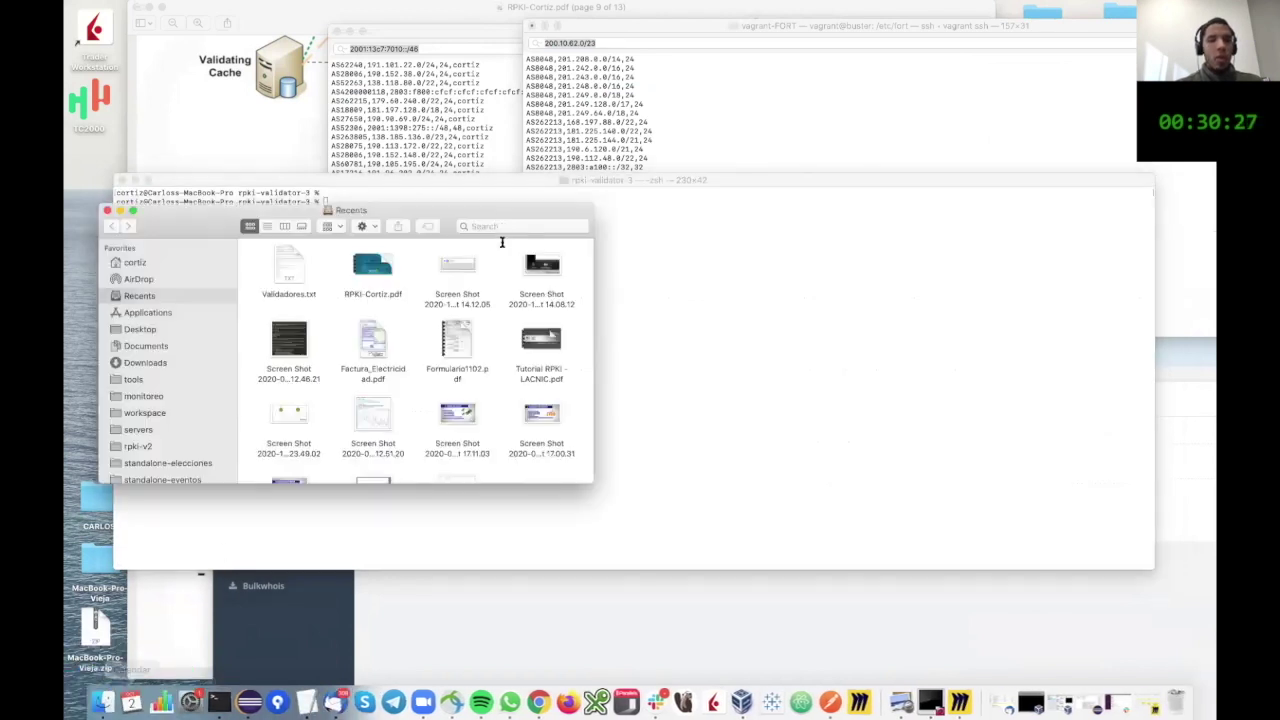
key(super+w)
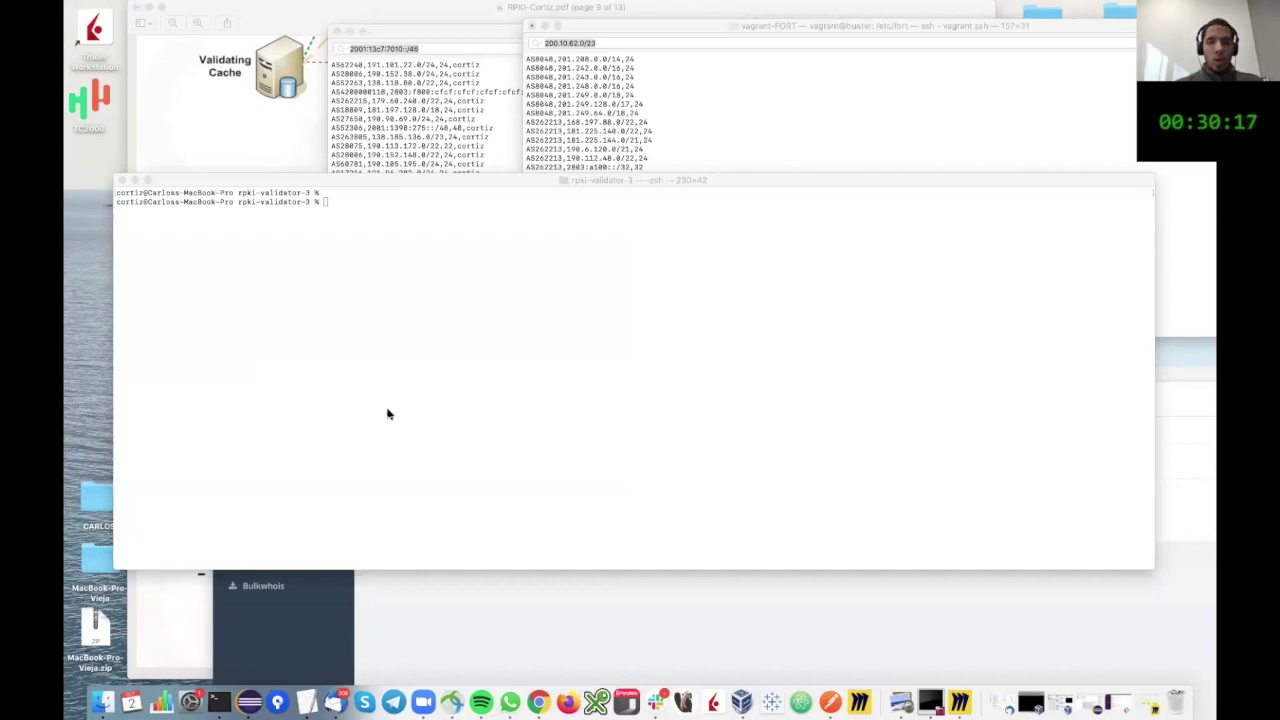
key(super+n)
click(320, 381)
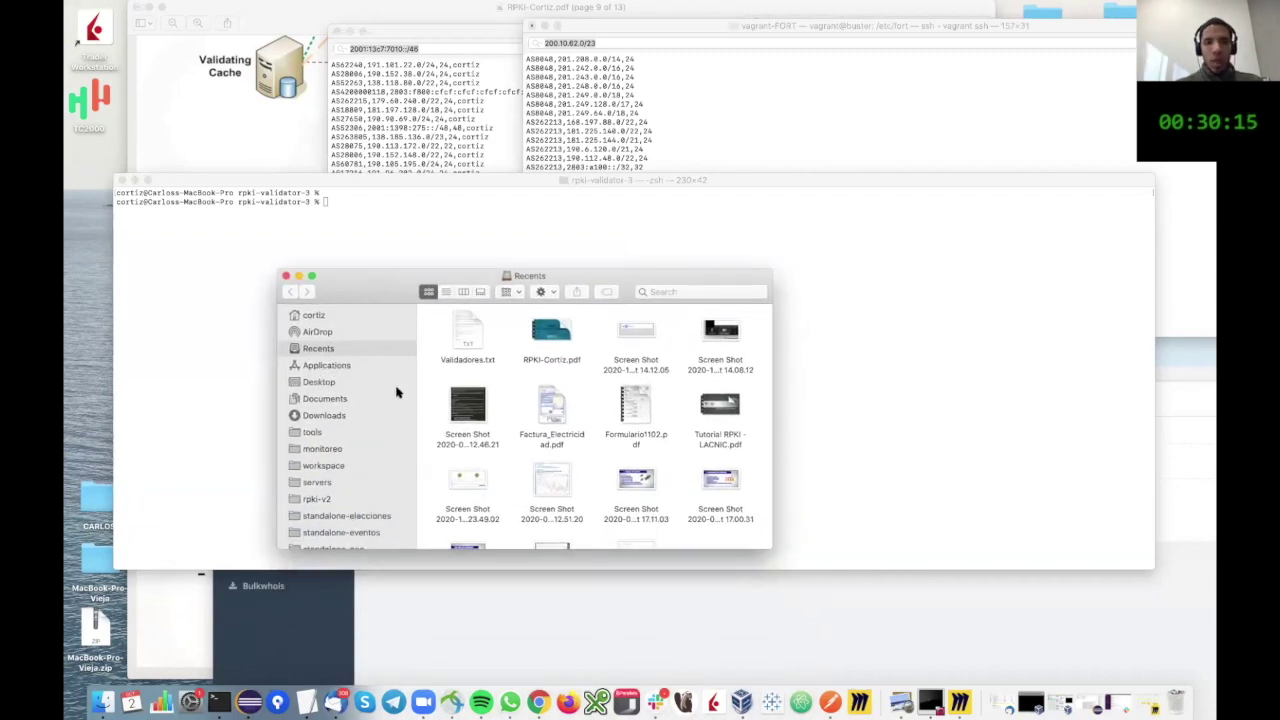
scroll(500, 470, down, 5)
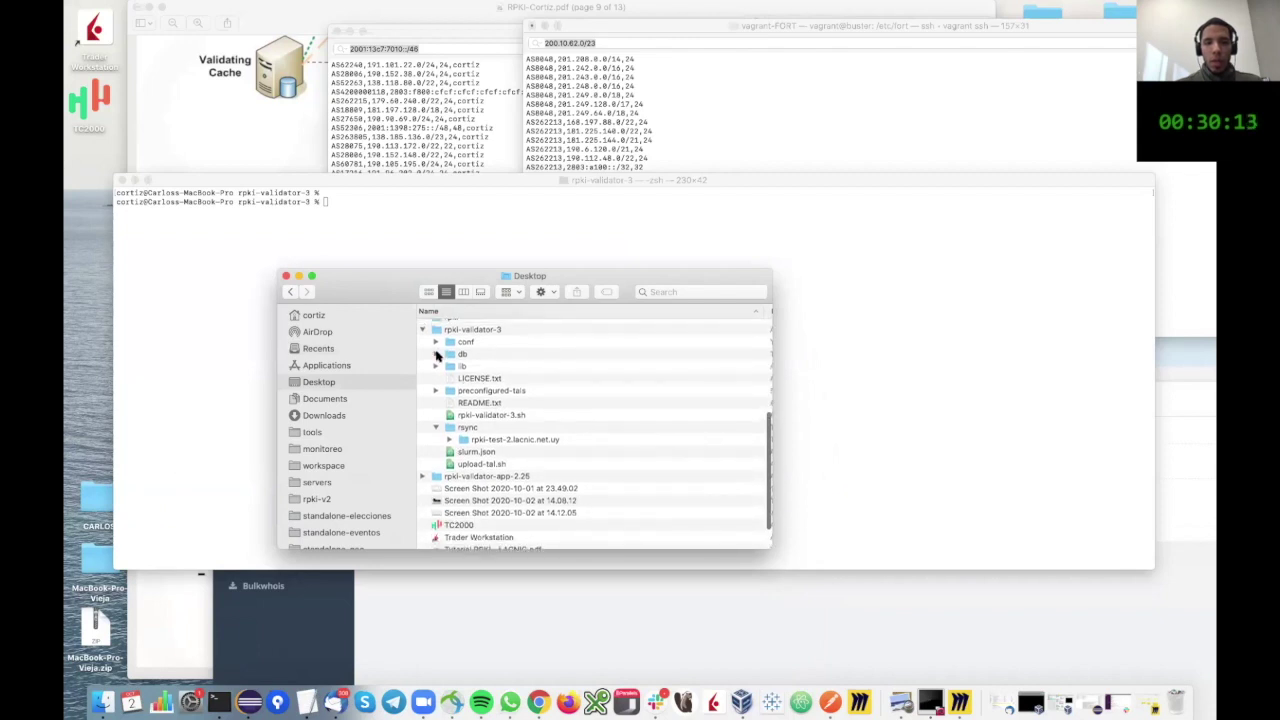
click(436, 353)
click(490, 367)
shift+click(496, 382)
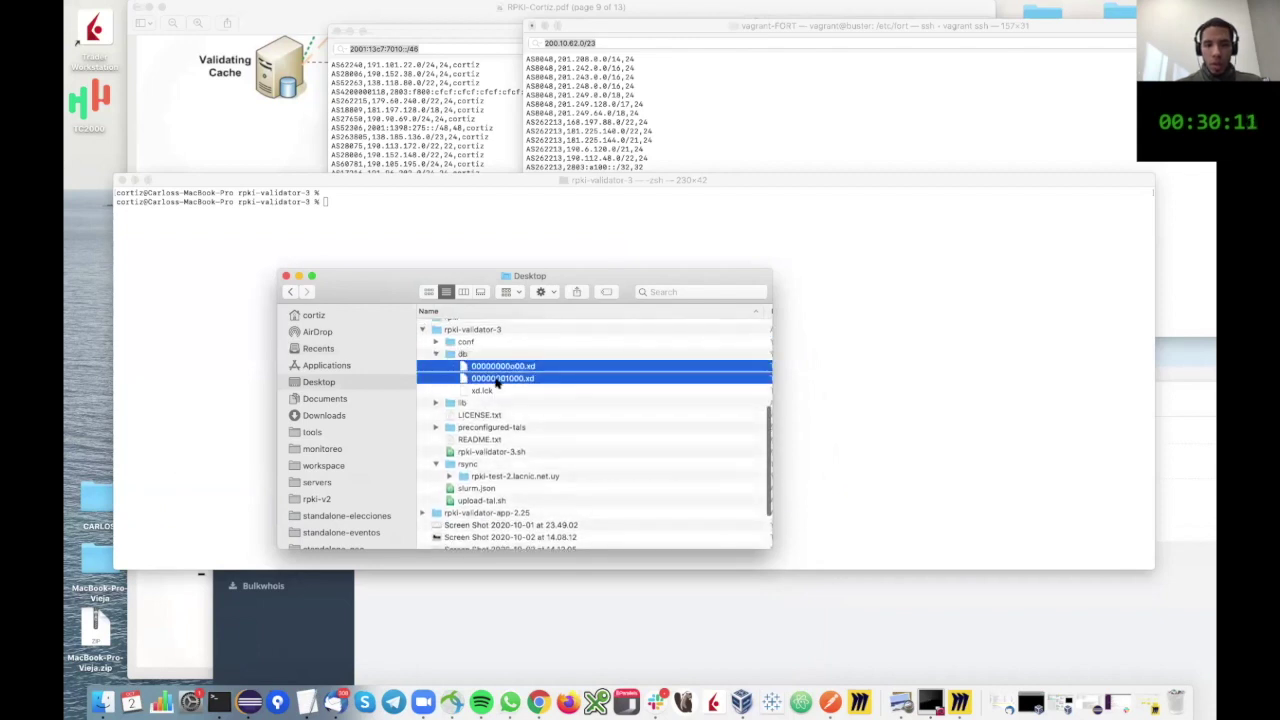
key(super+BackSpace)
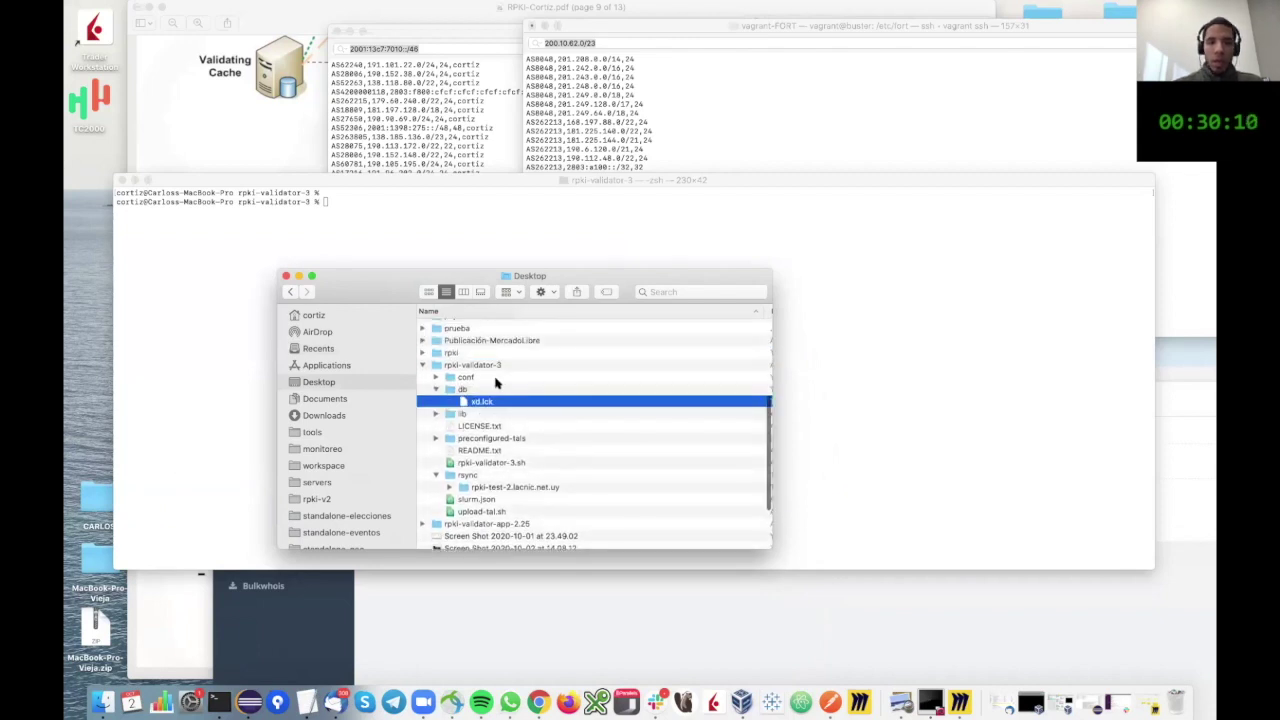
click(441, 390)
click(438, 390)
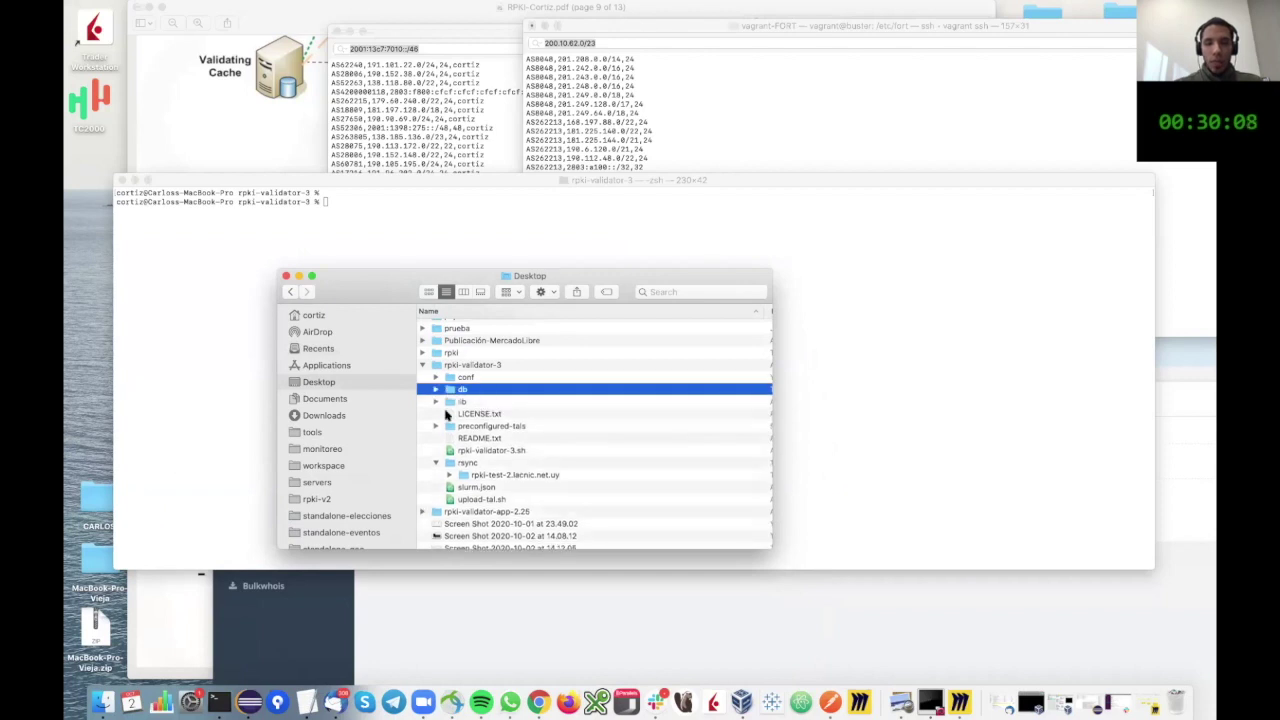
Step: Delete the rpki-test-2.lacnic.net.uy folder from rpki-validator-3/rsync and minimize the Finder window
click(508, 477)
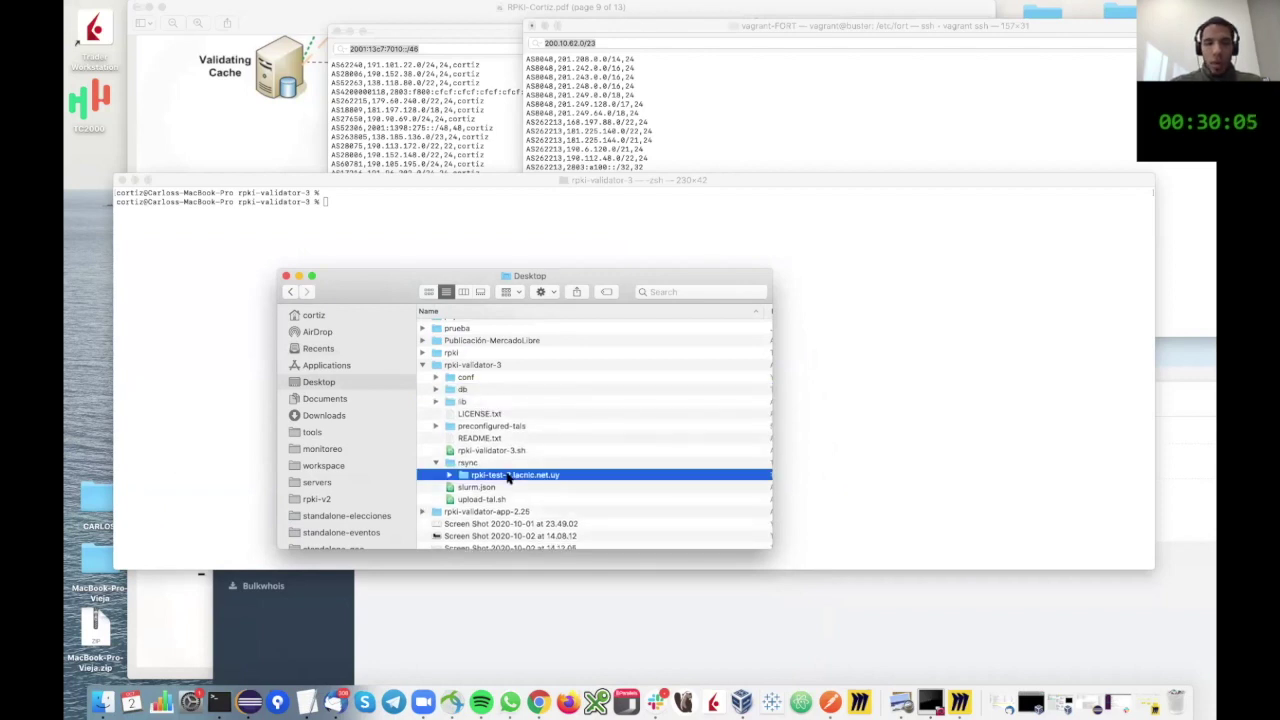
key(super+BackSpace)
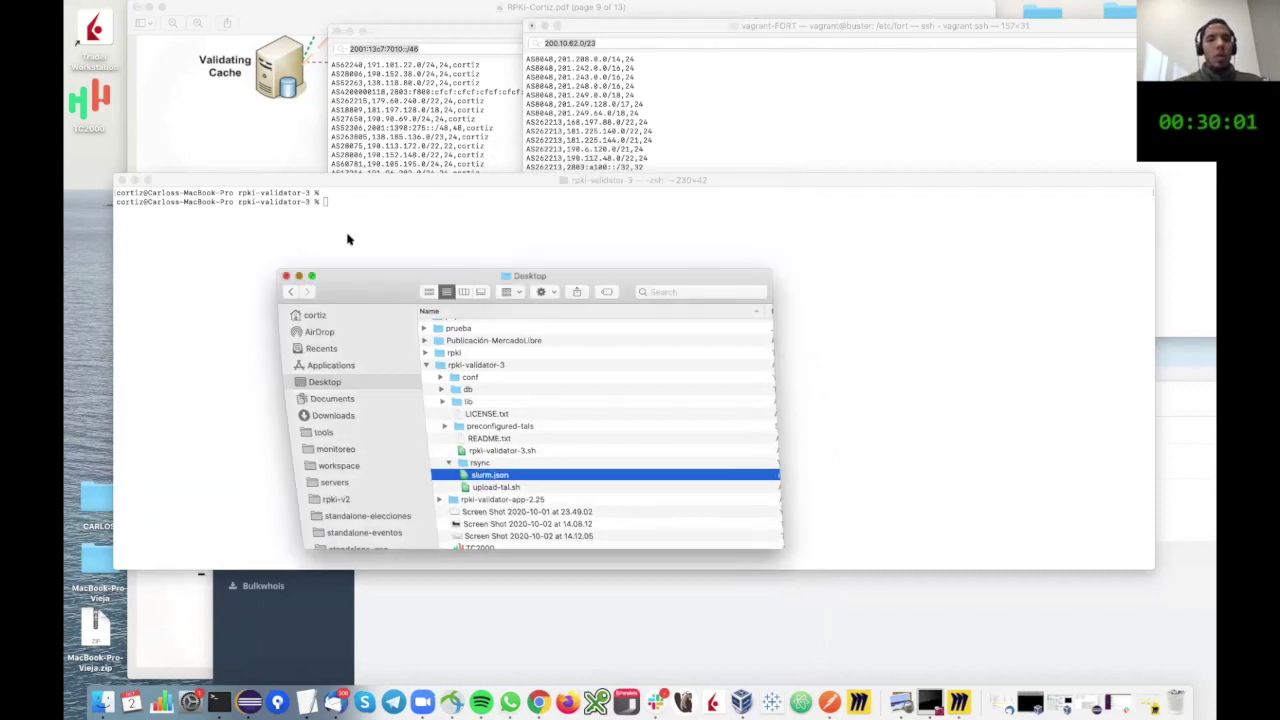
click(298, 277)
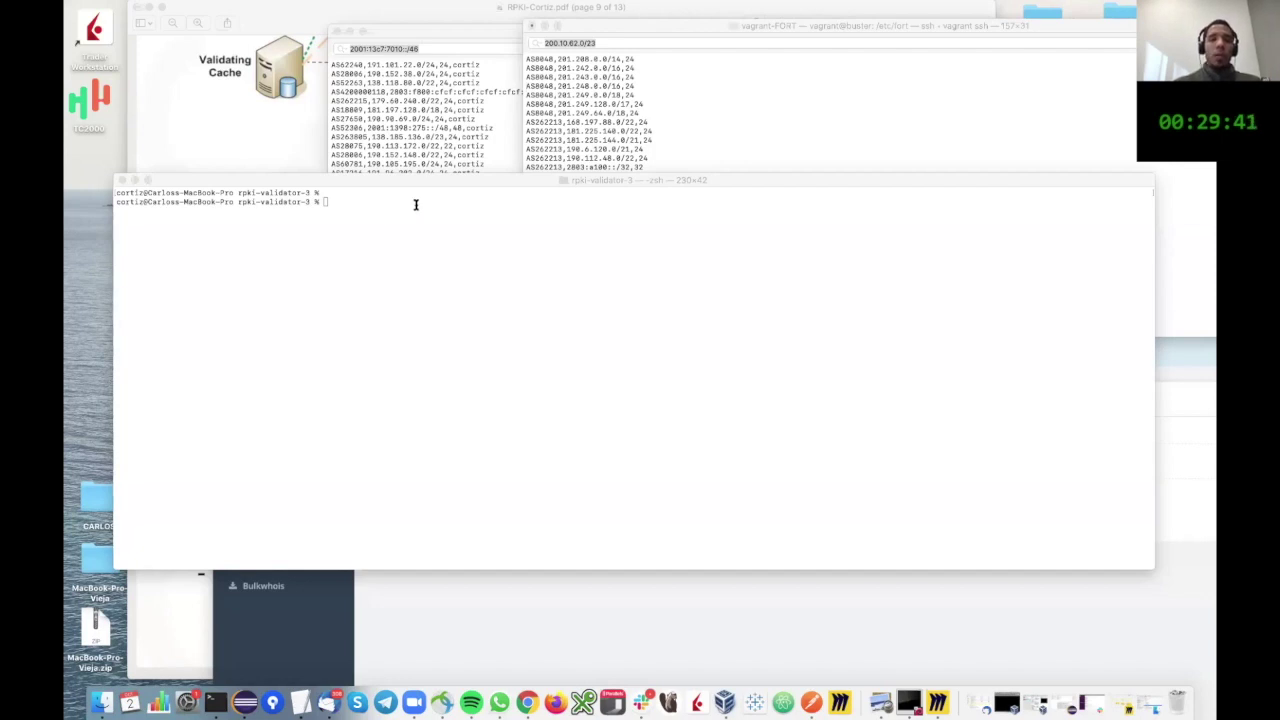
Step: Clear the rpki-validator-3 terminal and start the validator with sudo ./rpki-validator-3.sh, entering the account password
click(415, 203)
key(Return)
key(Return)
text(clear)
key(Return)
key(Return)
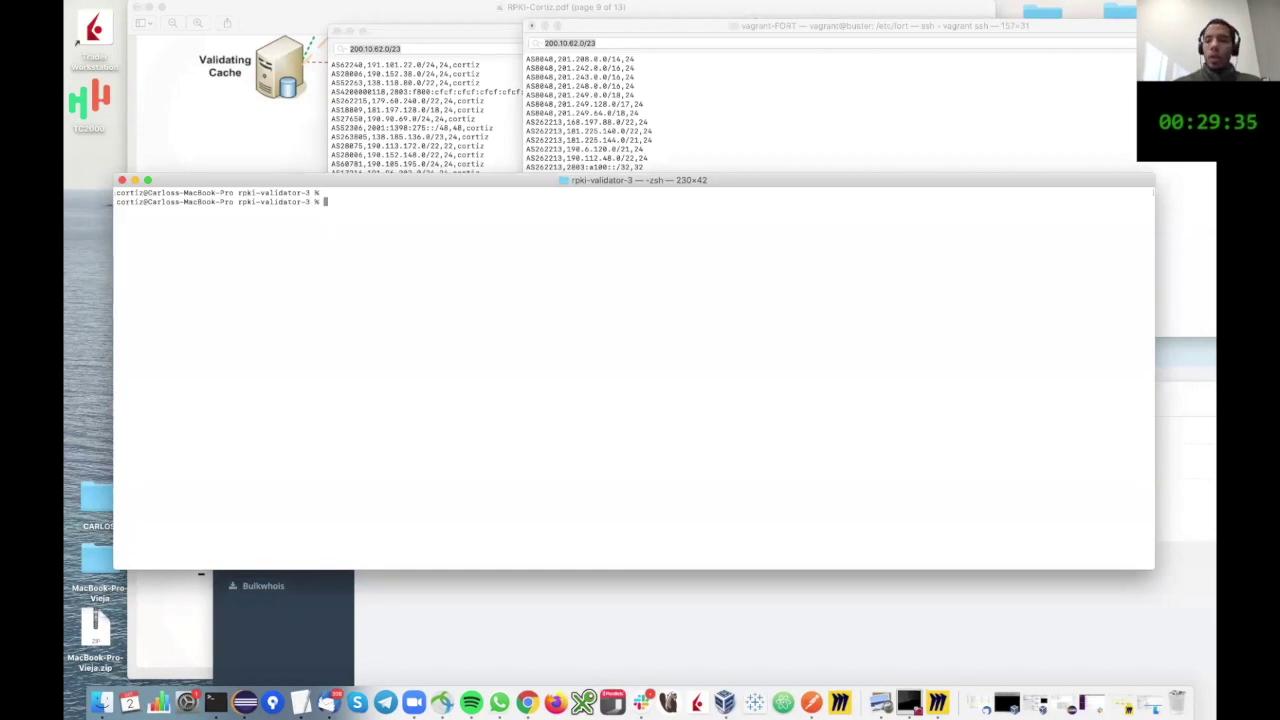
text(sudo ./rpki-validator-3.sh)
key(Return)
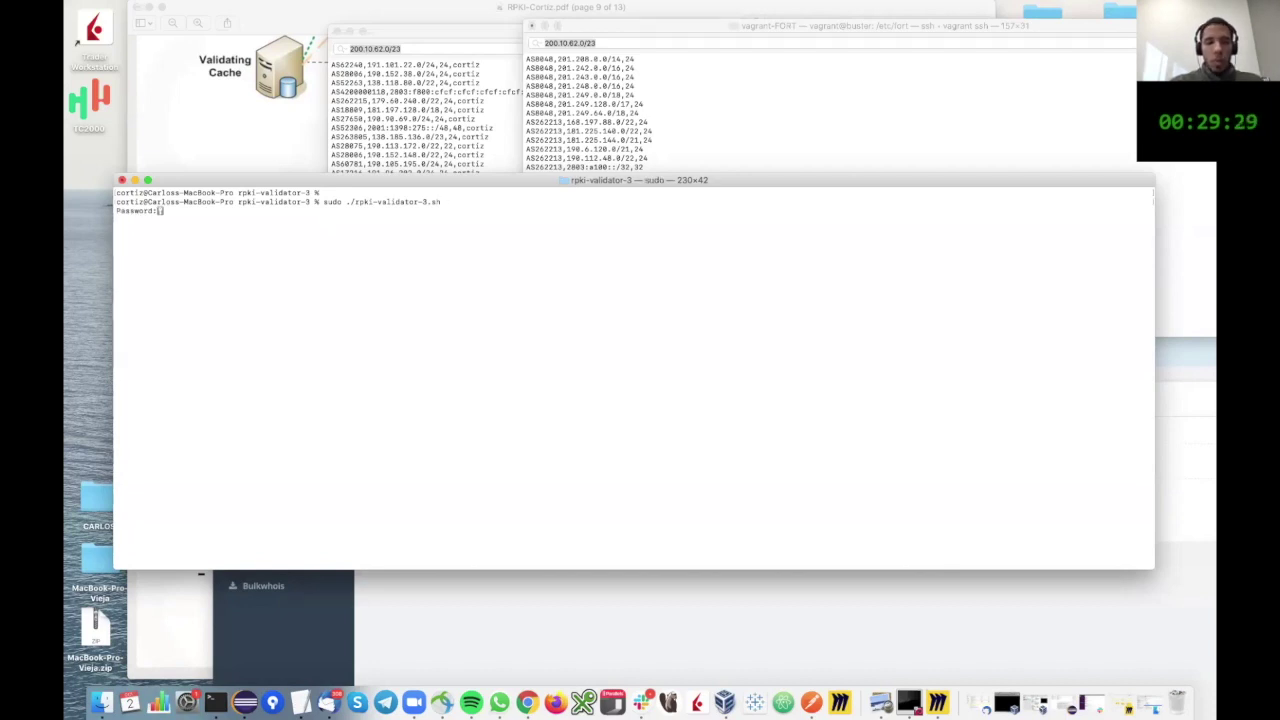
key(Return)
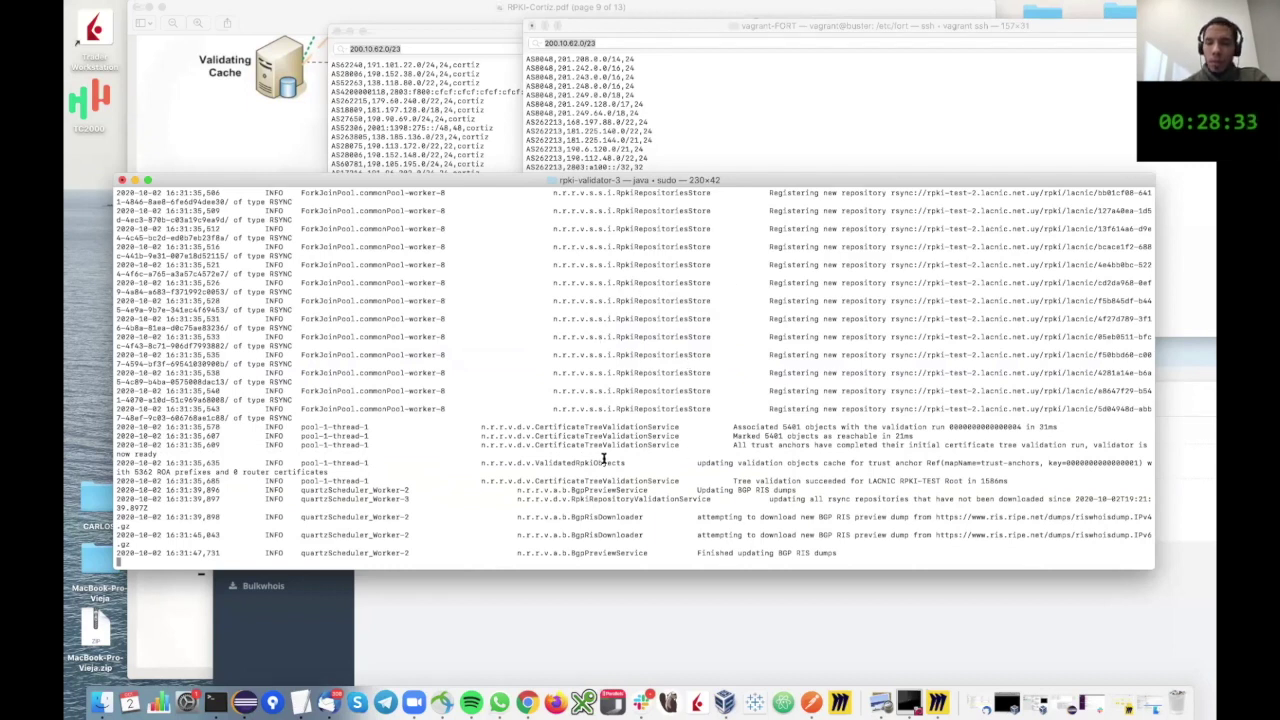
Step: In Chrome, replace the old validator tab with a new one at localhost:8280 and view the LACNIC RPKI-TEST Root trust anchor overview
click(508, 690)
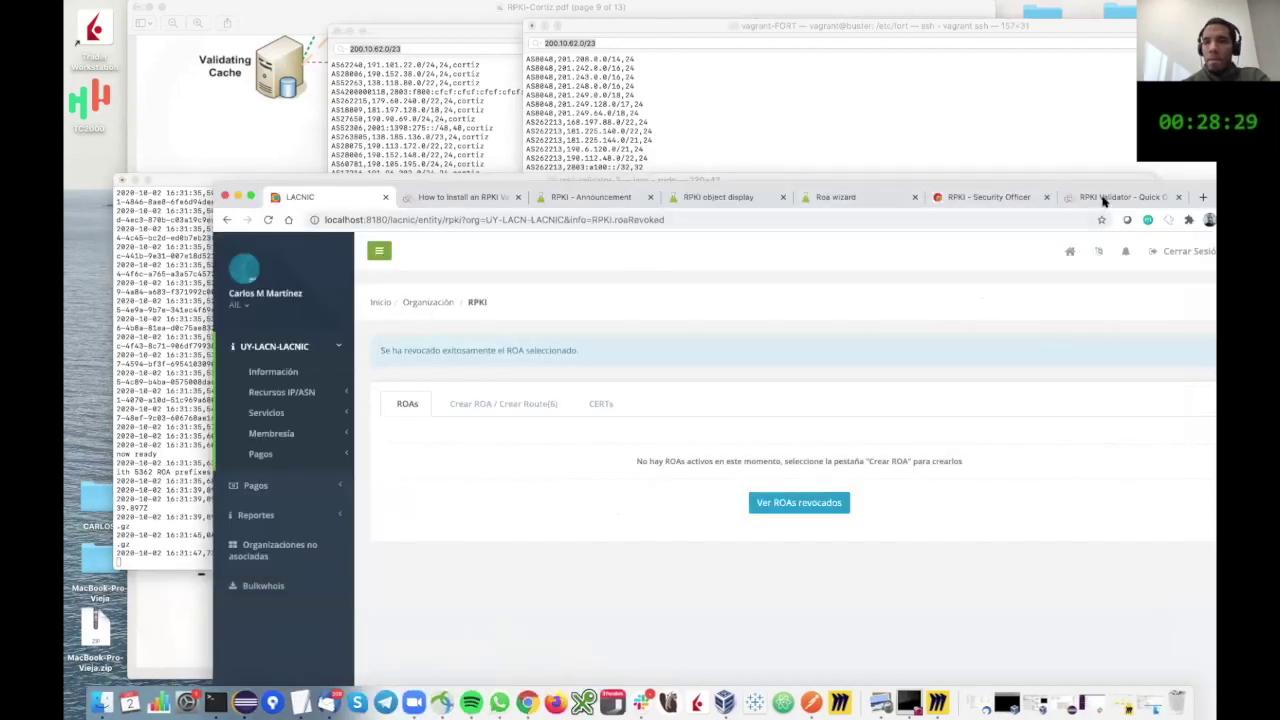
double_click(1203, 200)
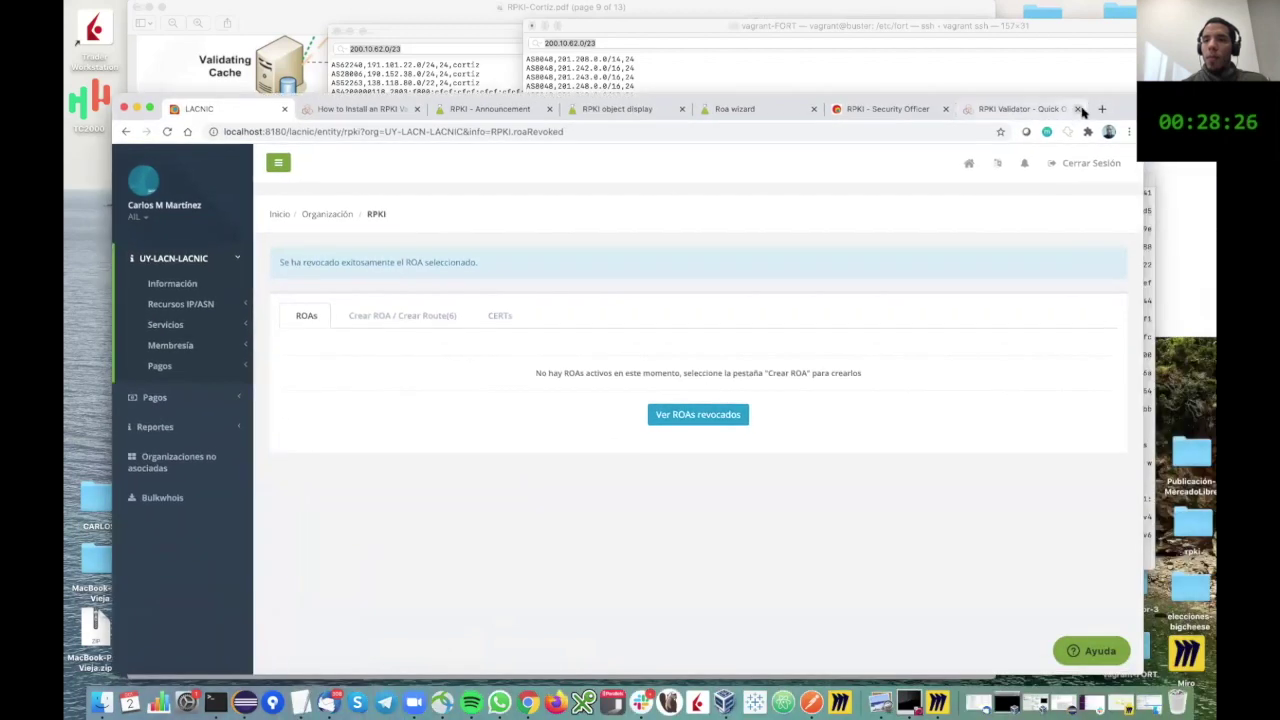
click(1078, 109)
click(1101, 108)
text(l)
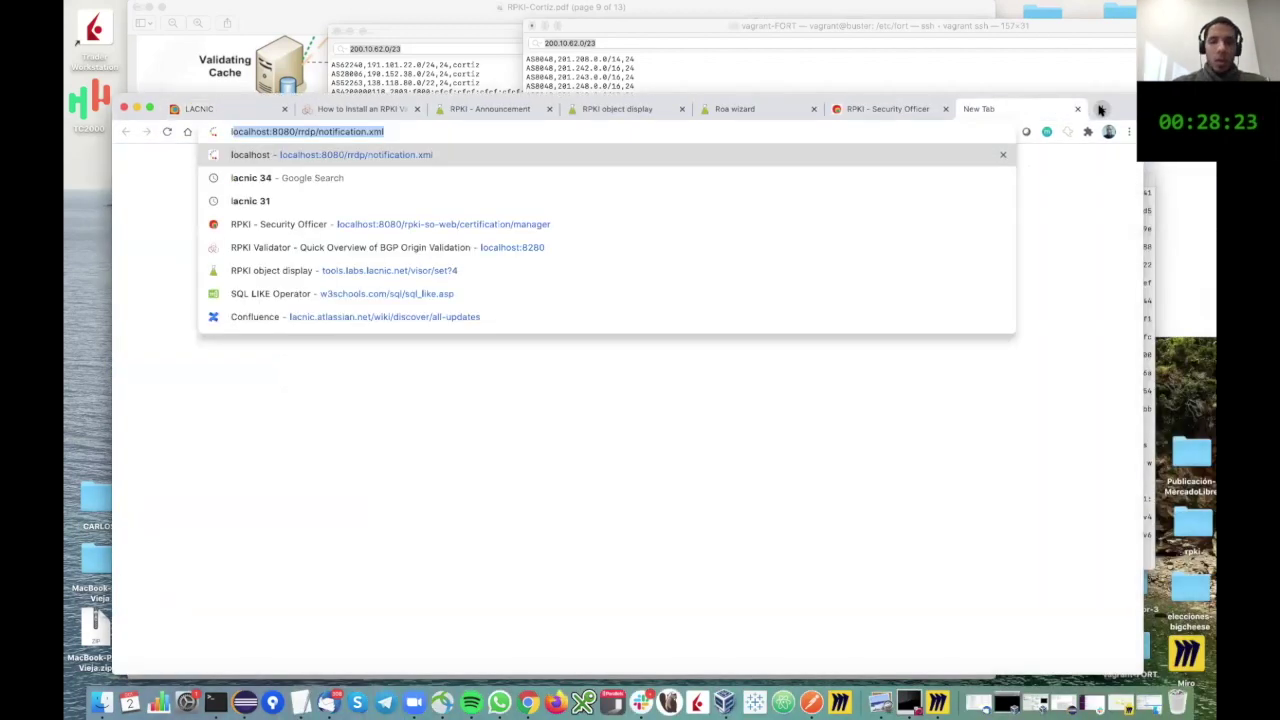
text(oca)
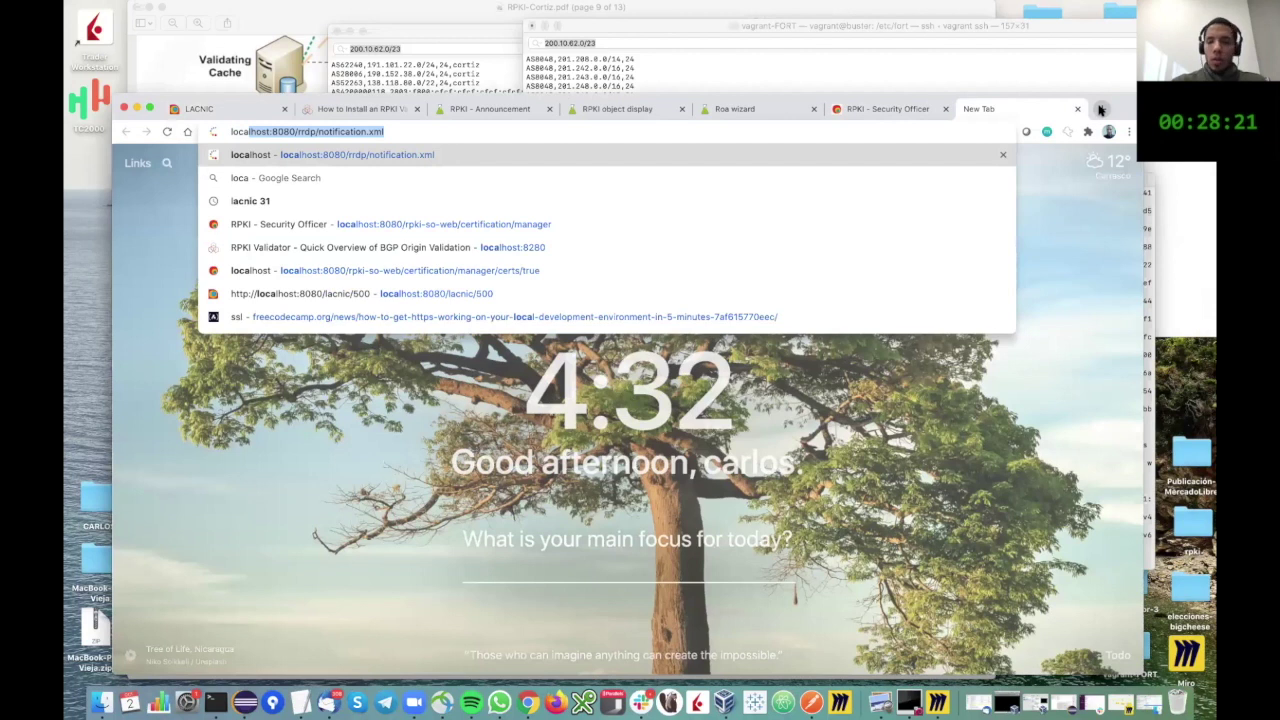
text(l)
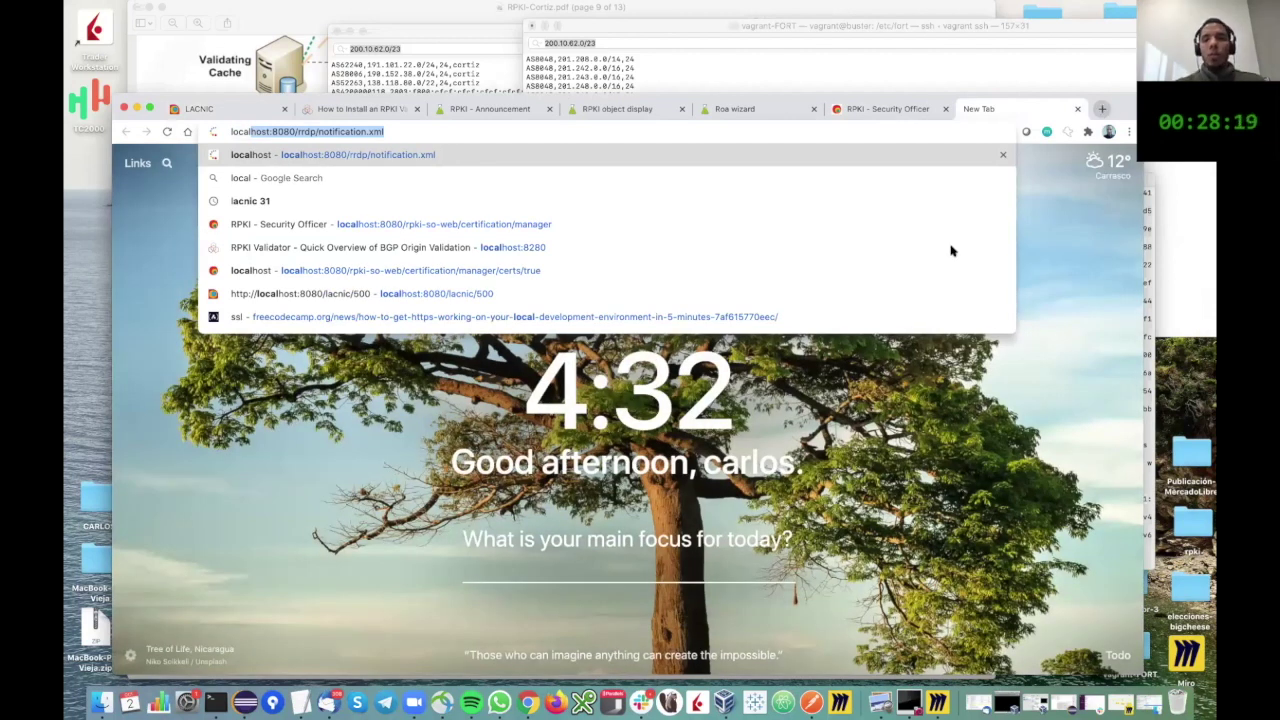
click(820, 248)
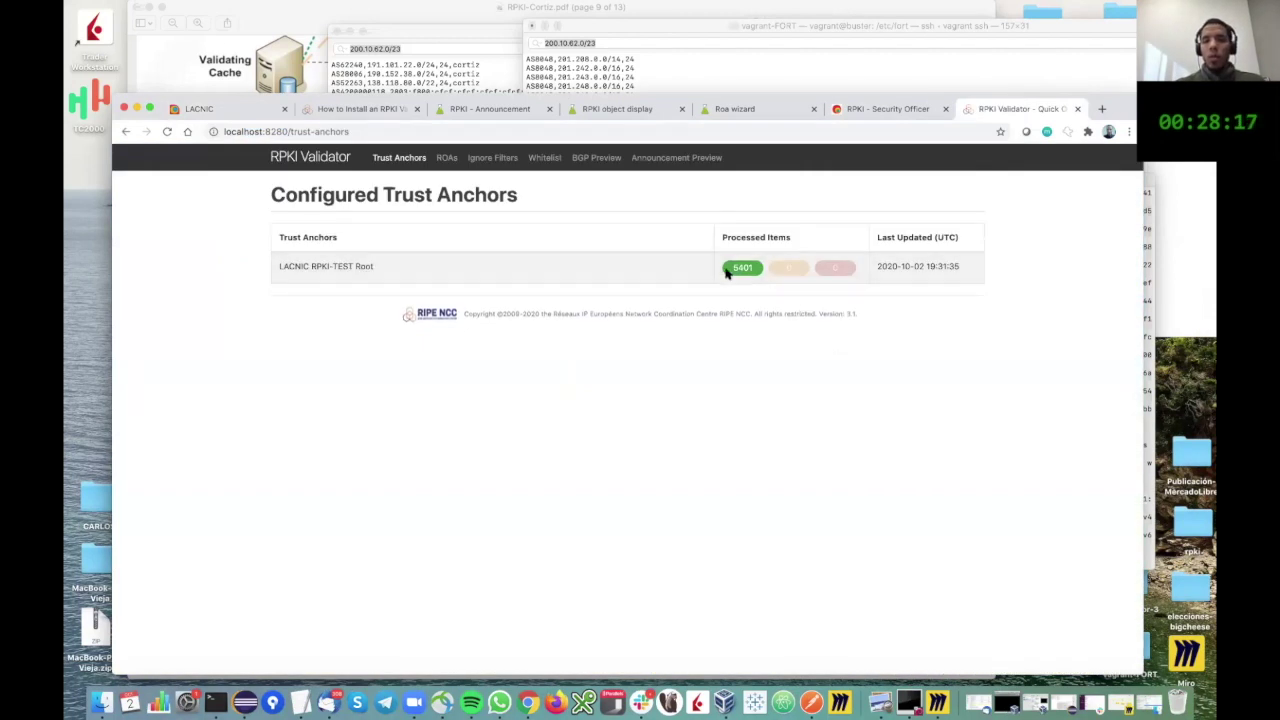
click(314, 268)
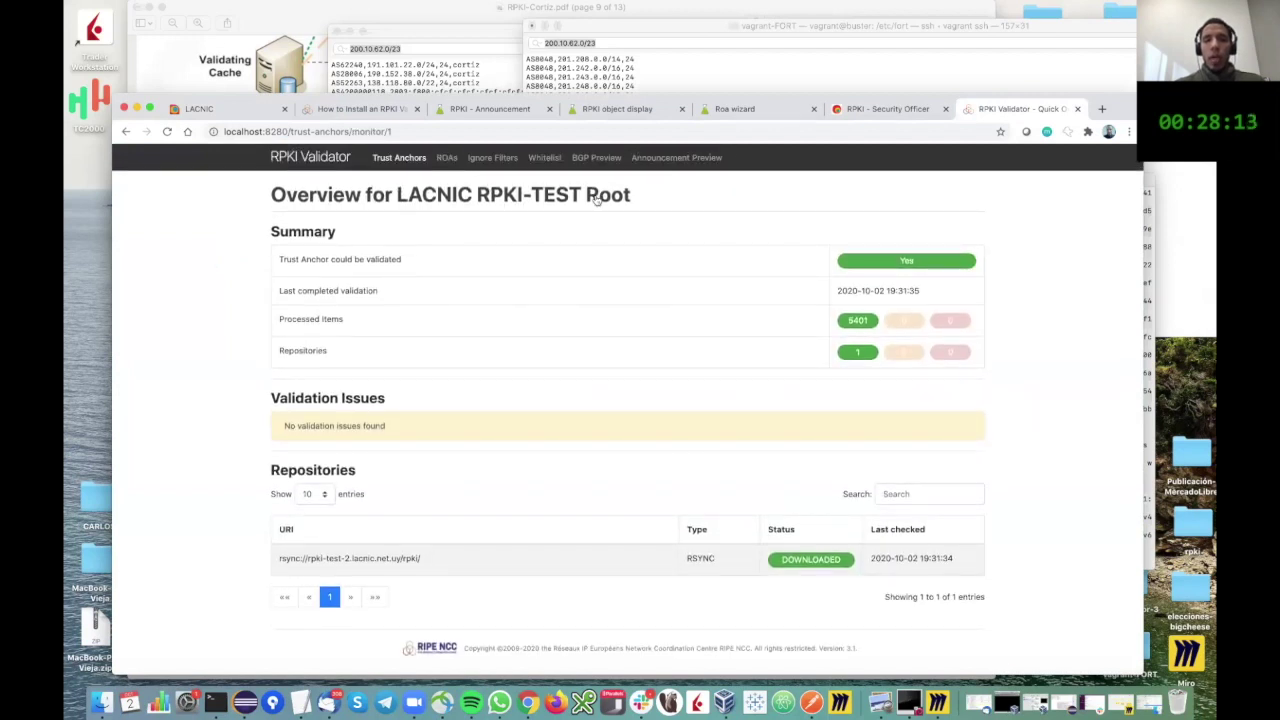
Step: Search the validated ROAs for 200.10.62.0/23 and then for 2001:13c7:7010::/46
click(447, 158)
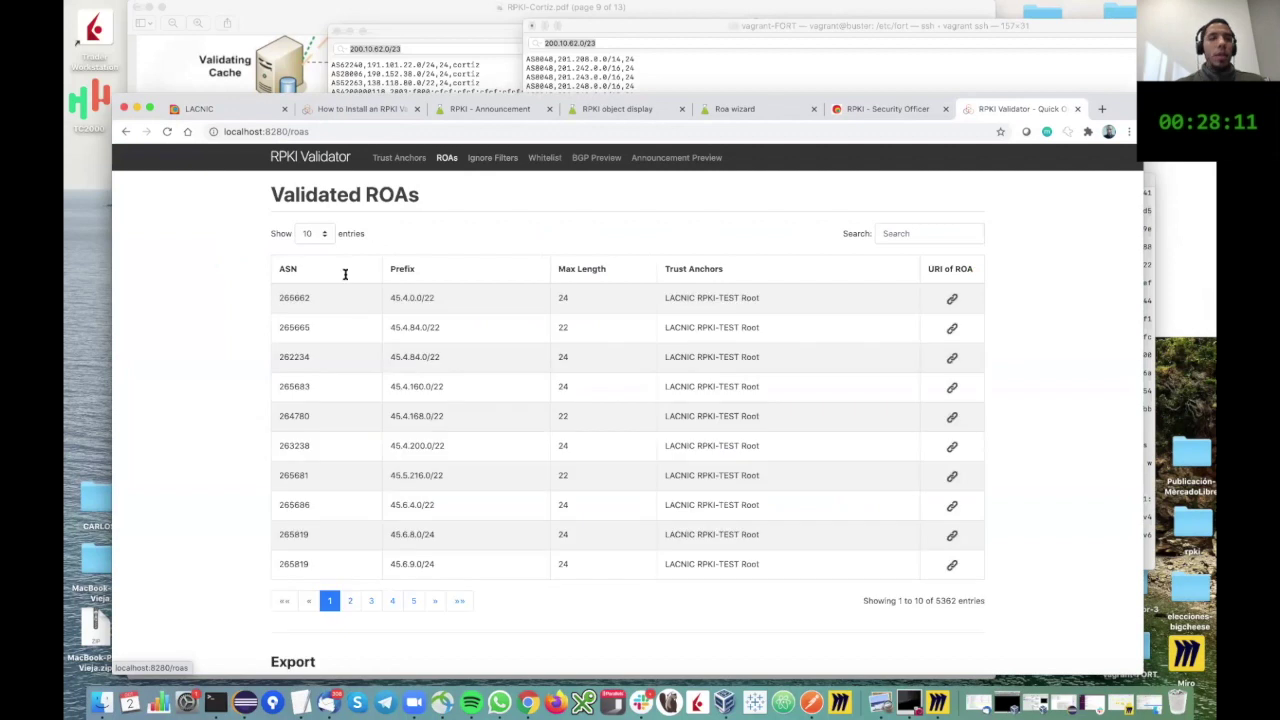
click(901, 233)
click(903, 231)
text(200.10.62.0/23)
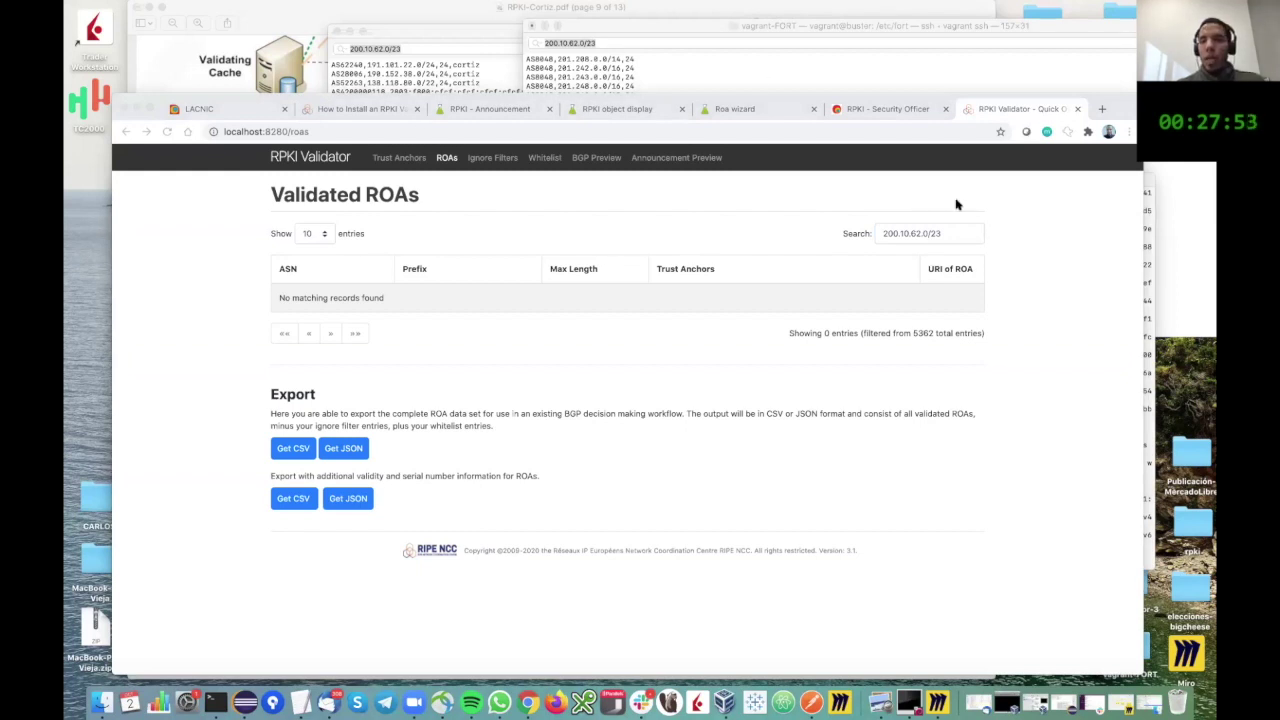
drag(950, 234, 801, 241)
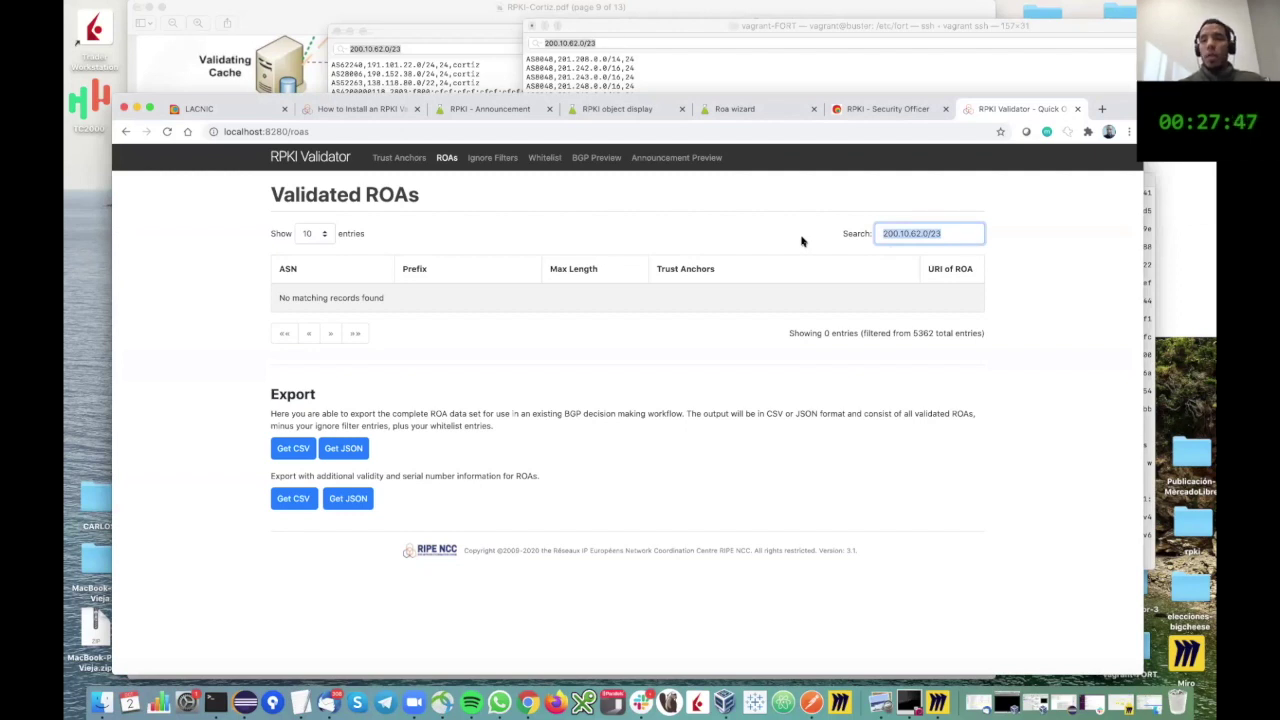
text(2001:13c7:7010::/46)
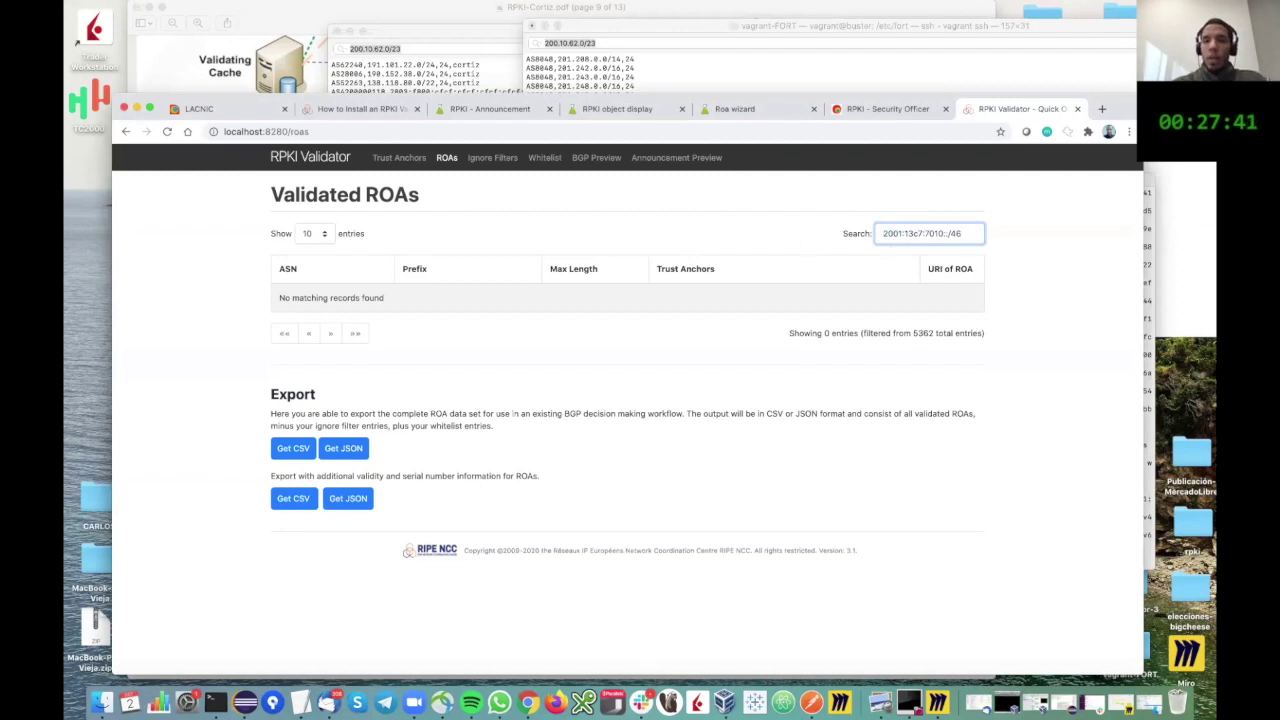
click(965, 232)
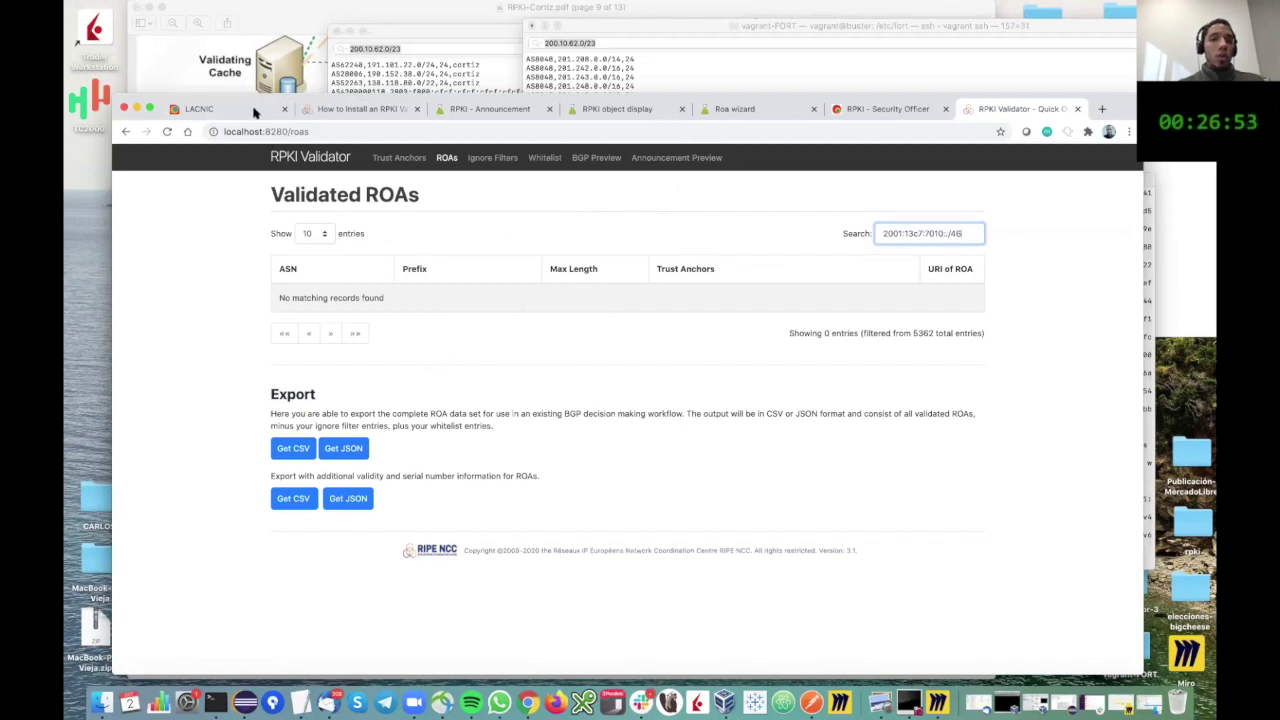
Step: Return to the LACNIC portal and start a new ROA named cliente-2 with ASN 28001
key(super+1)
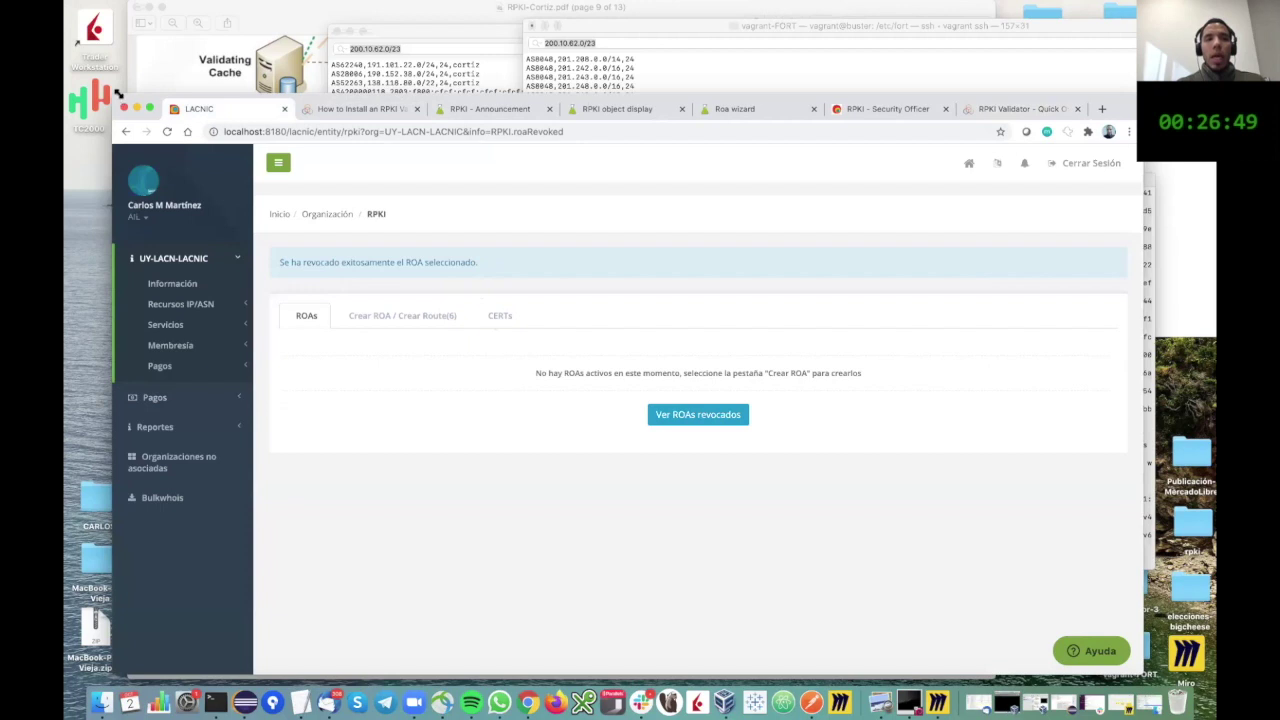
key(ctrl+alt+Return)
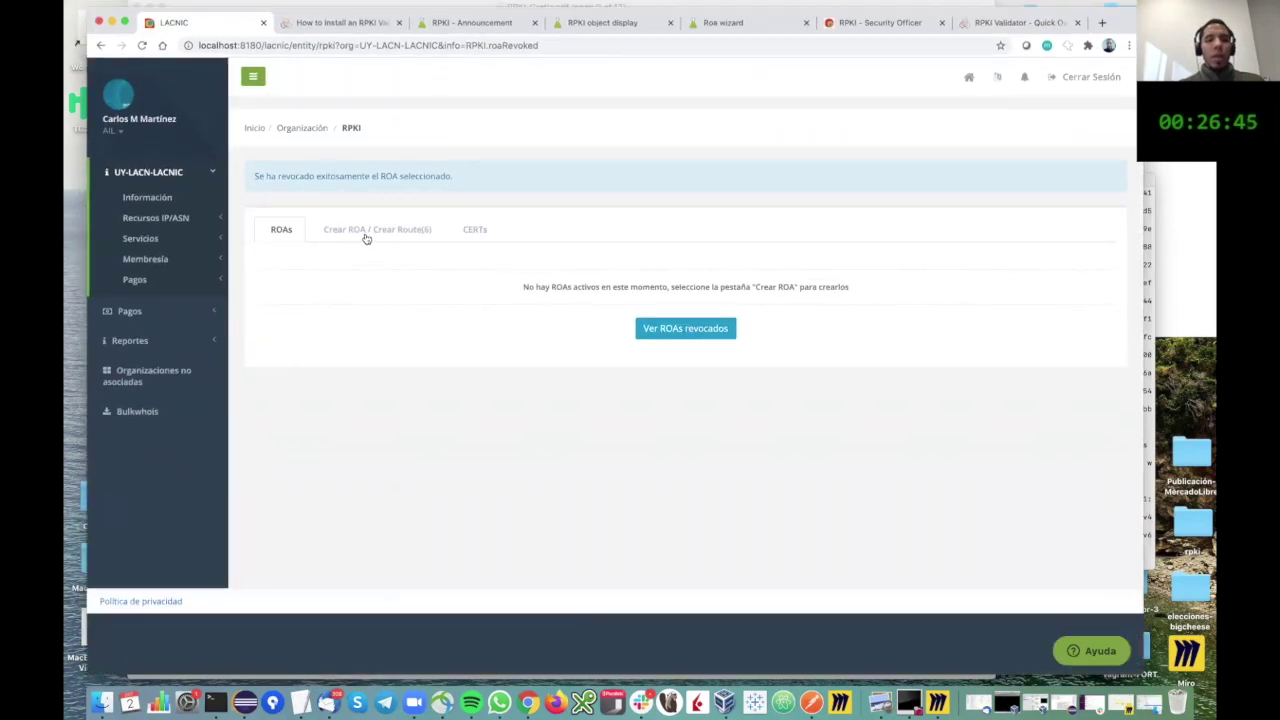
click(488, 346)
text(cliente-2)
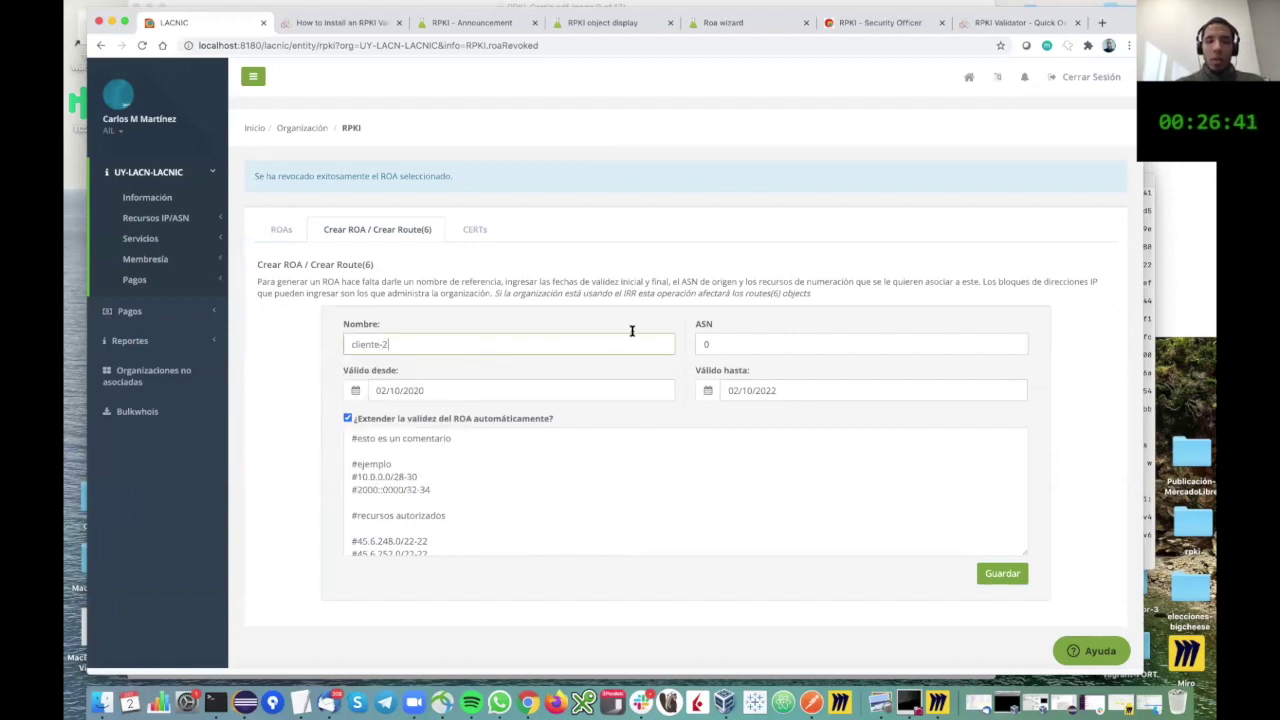
key(Tab)
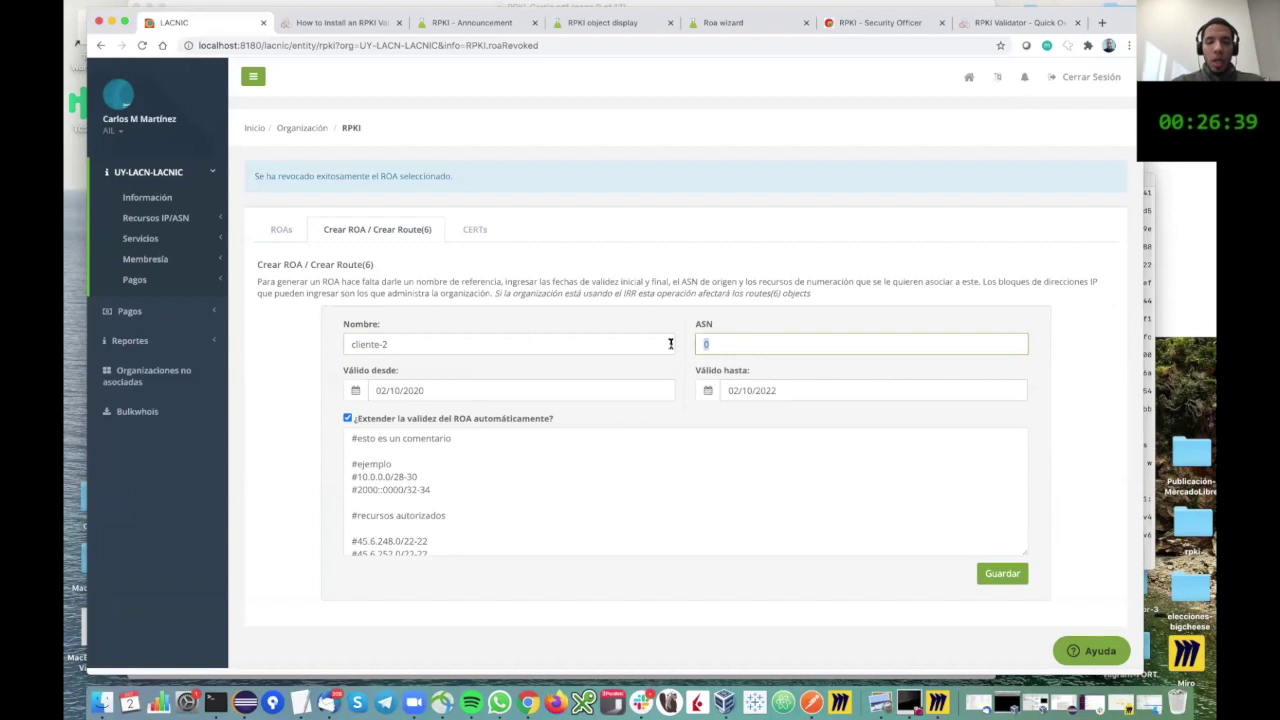
text(2800)
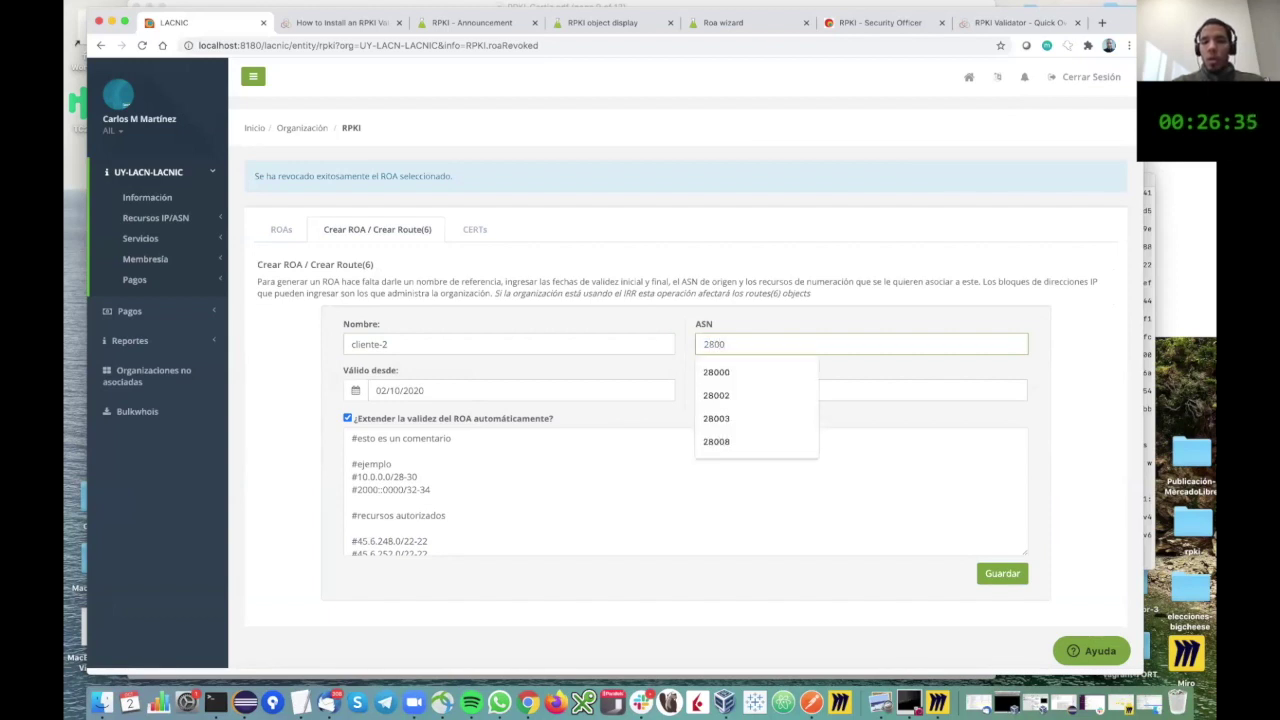
text(1)
Step: Set the new ROA's resources to 45.6.248.0/22-22, 45.6.252.0/22-22 and 200.10.62.0/23-24, and save it
scroll(449, 514, down, 5)
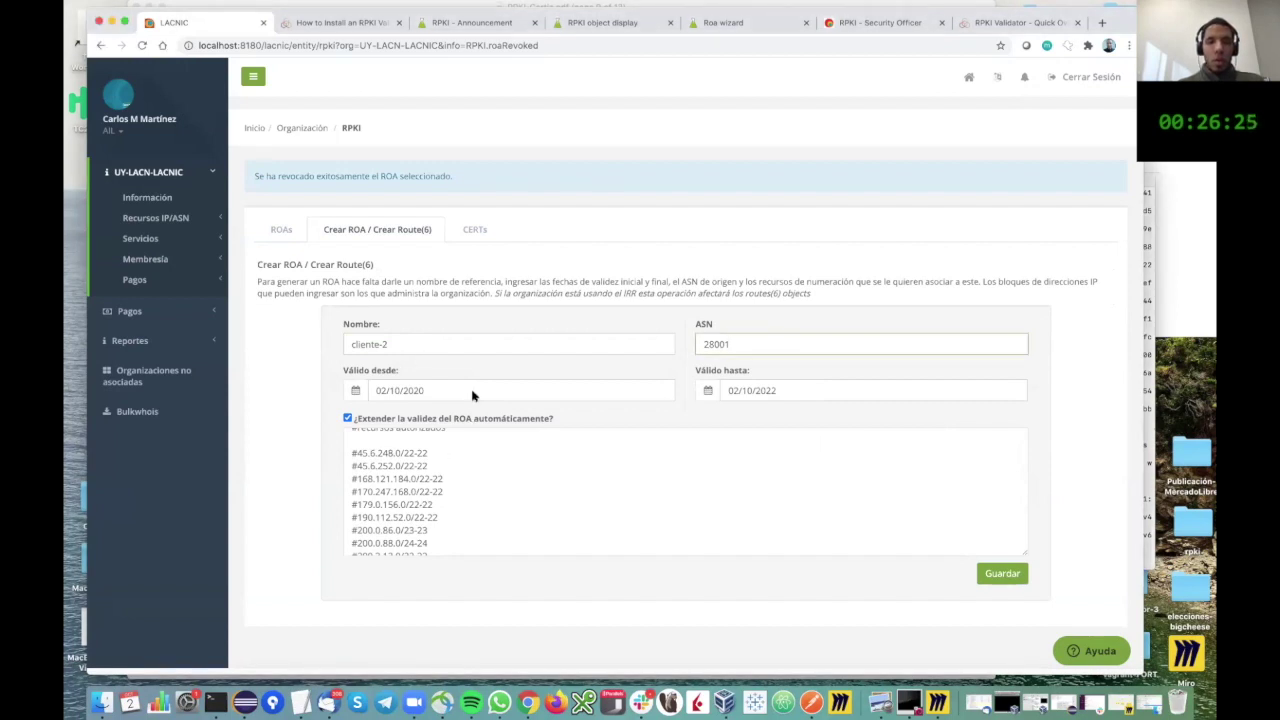
click(450, 508)
key(super+a)
click(445, 524)
scroll(397, 514, down, 2)
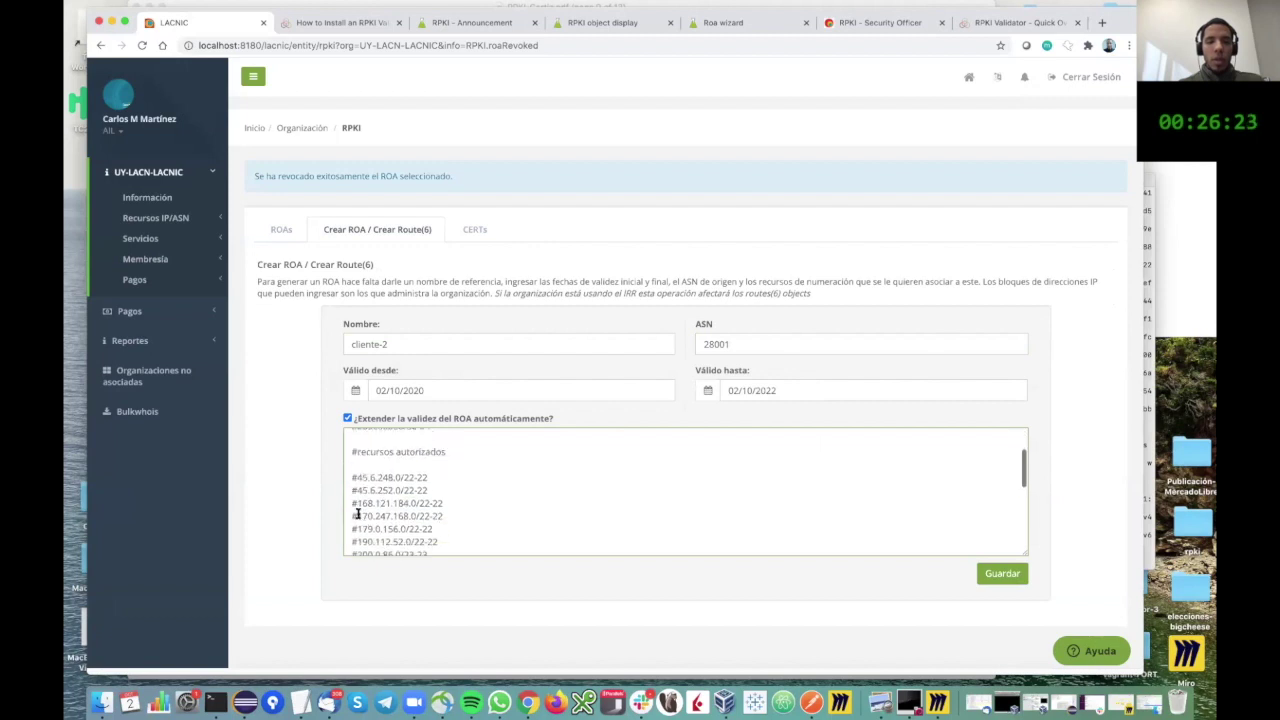
key(super+a)
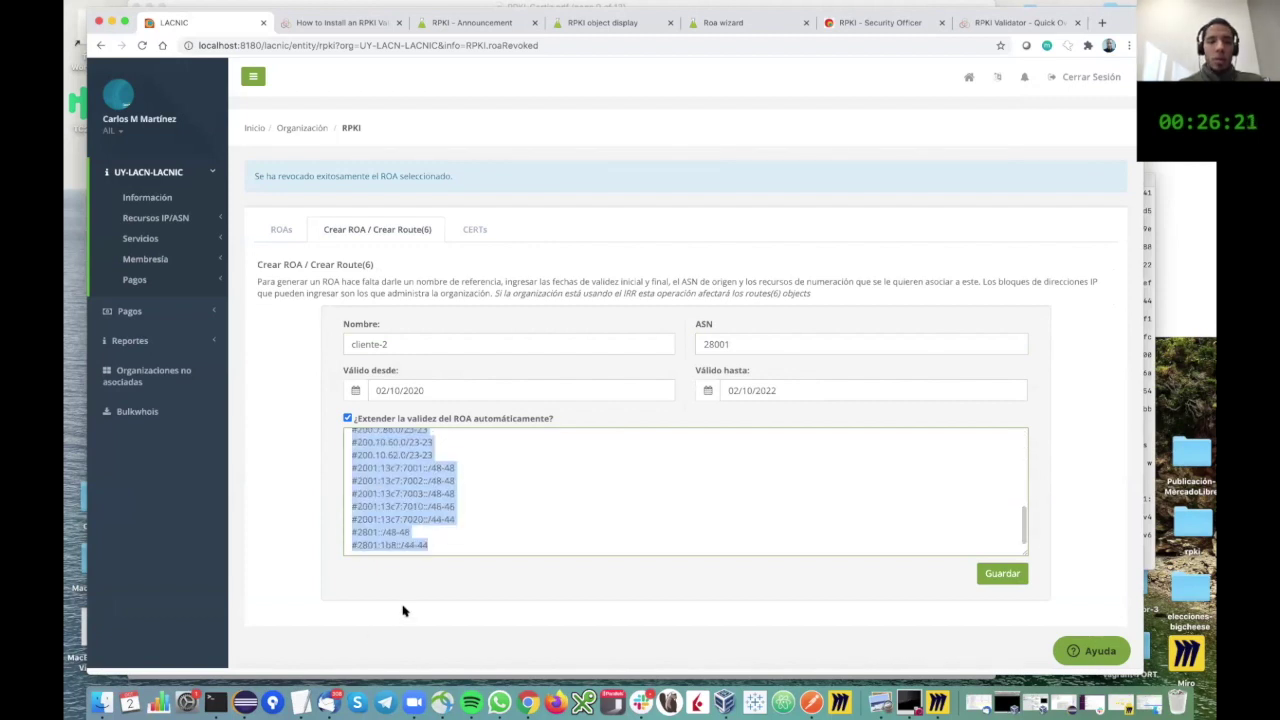
text(#ejemplo #10.0.0.0/28-30 #2000::0000/32-34  #recursos autorizados  #45.6.248.0/22-22 #45.6.252.0/22-22)
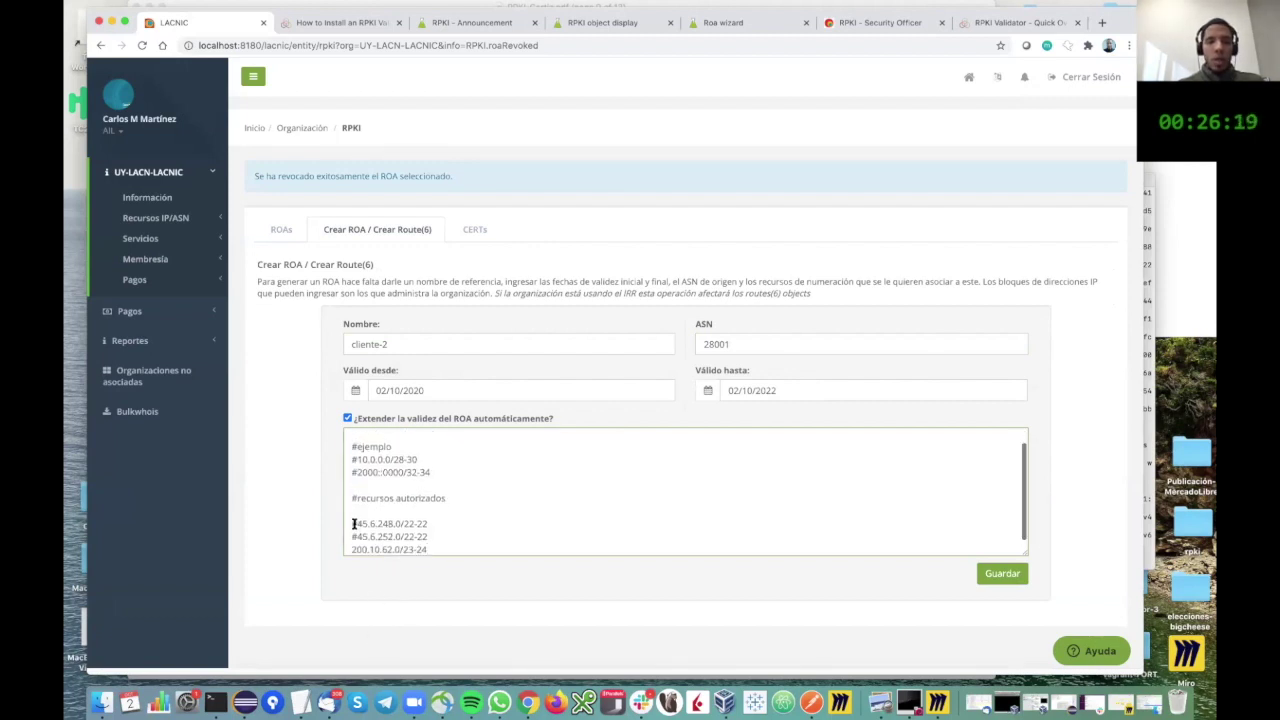
key(super+a)
text(45.6.248.0/22-22 #45.6.252.0/22-22 200.10.62.0/23-24)
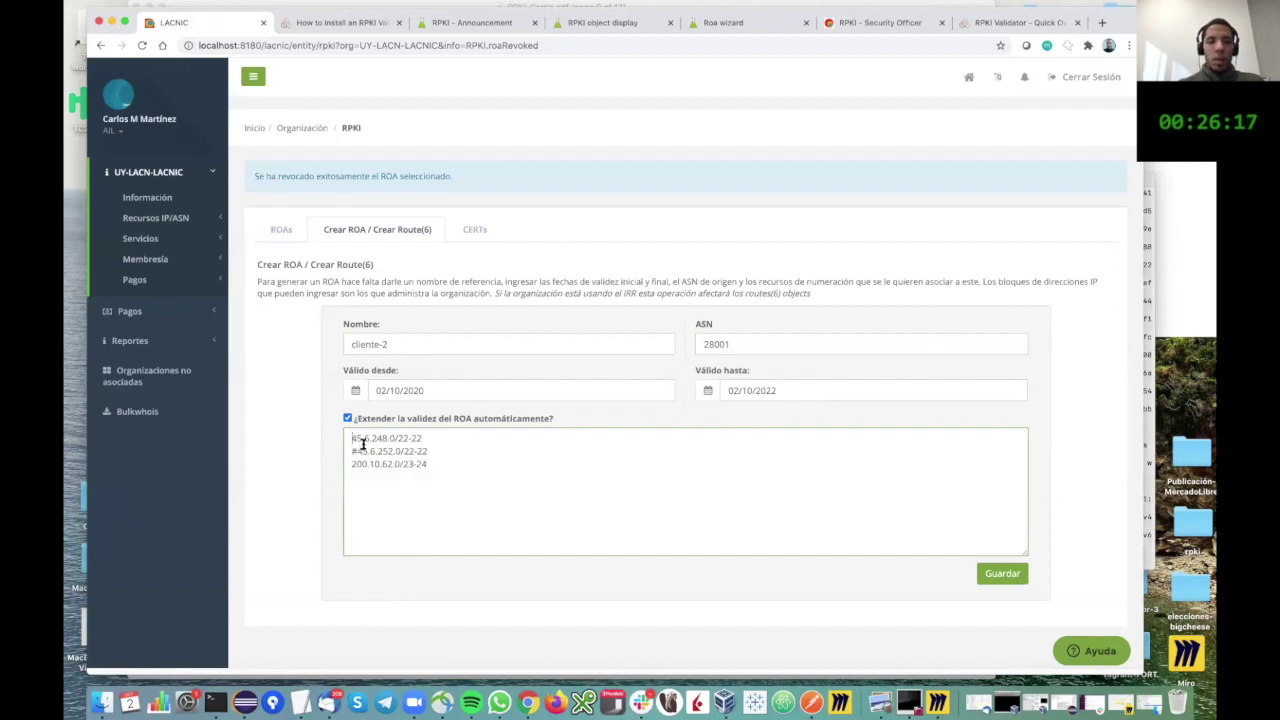
key(BackSpace)
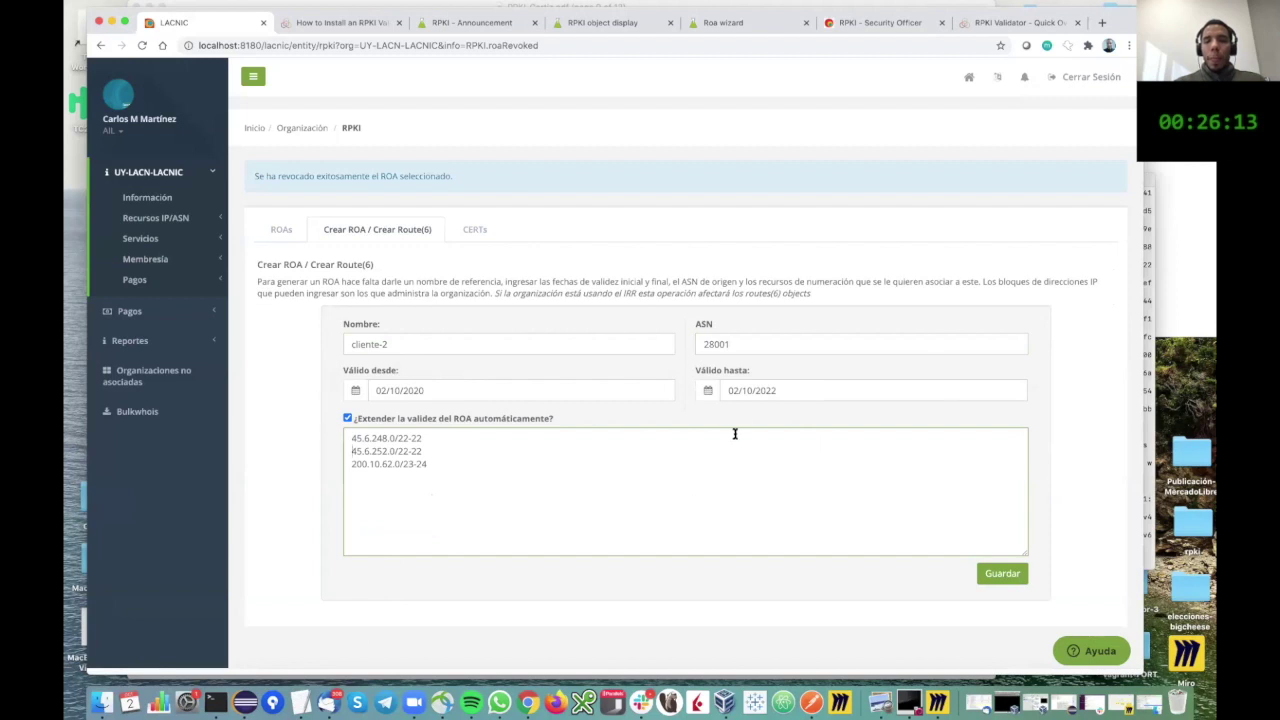
click(990, 576)
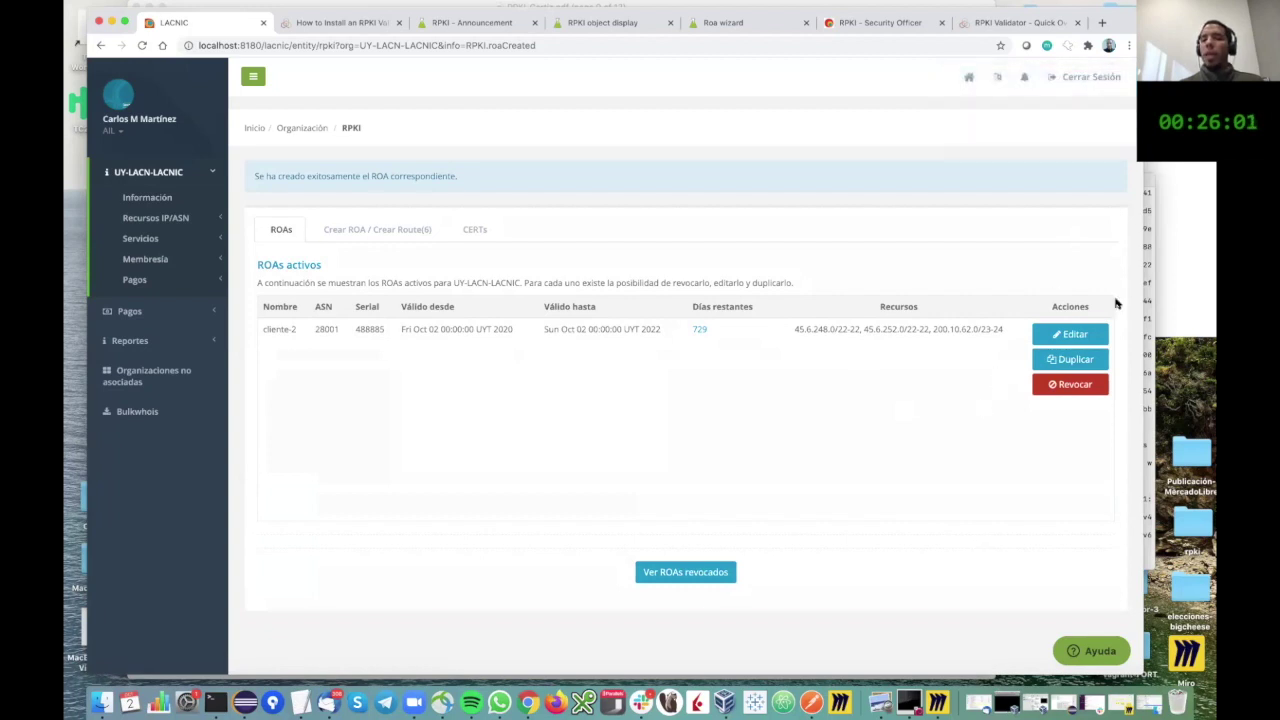
Step: Edit the cliente-2 ROA to add the resource 2001:13c7:7010::/46-48, and save the change
click(1085, 343)
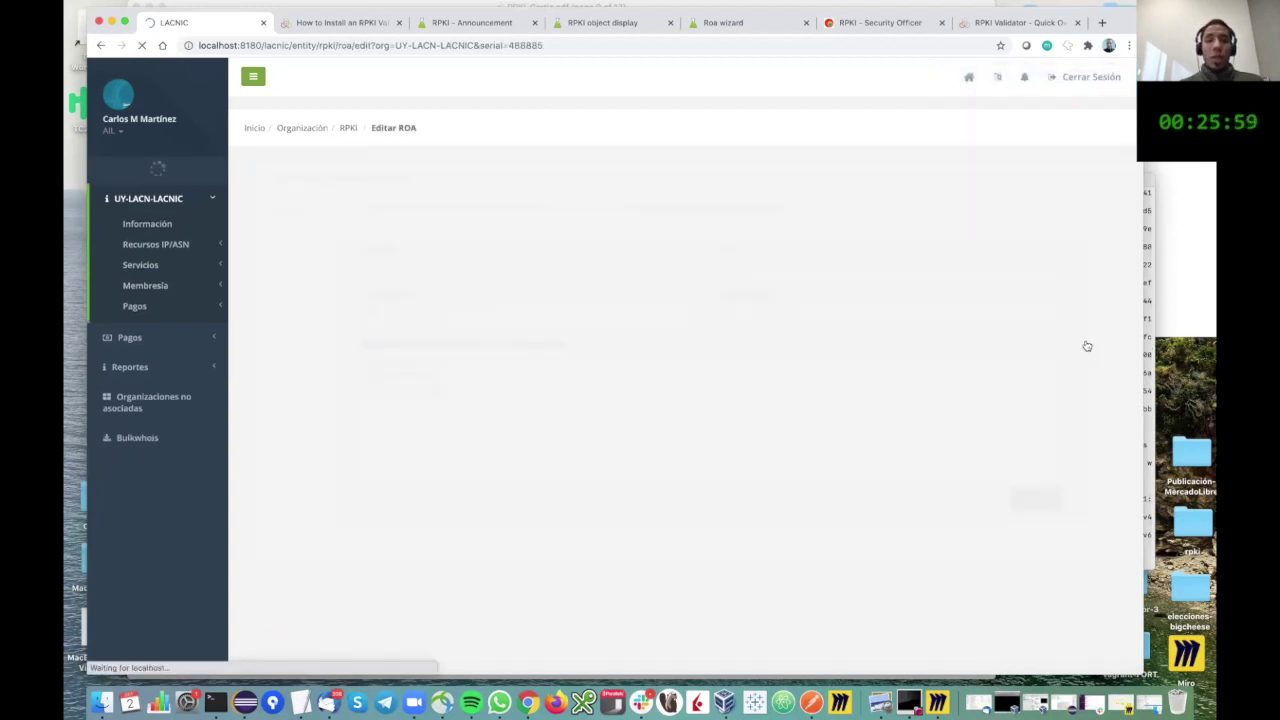
click(436, 395)
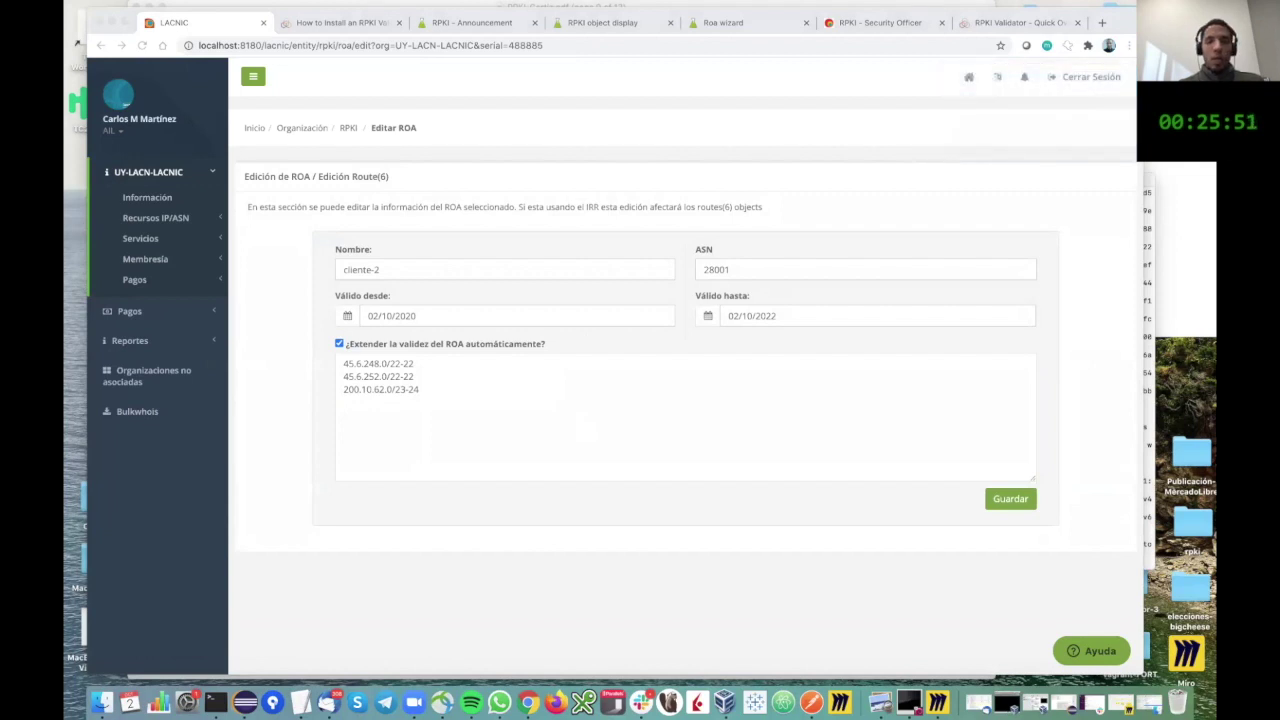
click(424, 424)
text(2001:13c7:7010::/46-48)
key(super+z)
text(2001:13c7:7010::/46-48)
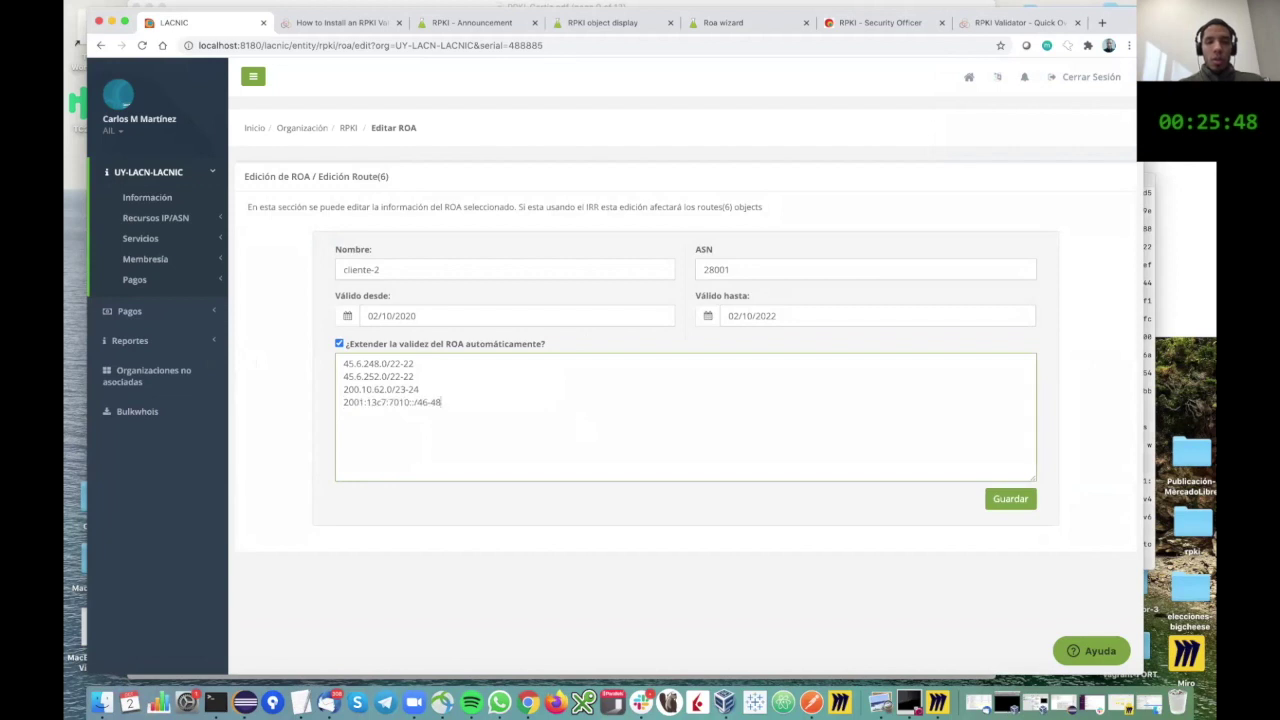
click(1001, 507)
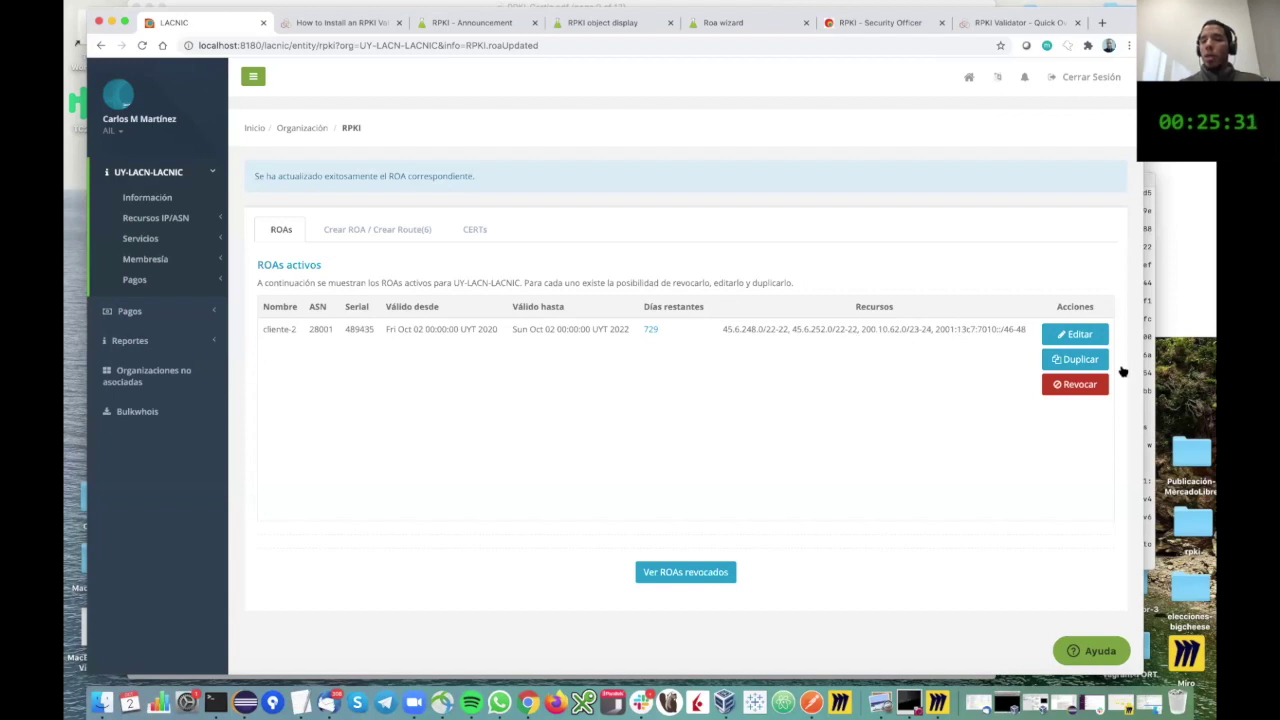
Step: Open the duplication form for the cliente-2 ROA, and return to the organization's RPKI page without saving
click(1080, 361)
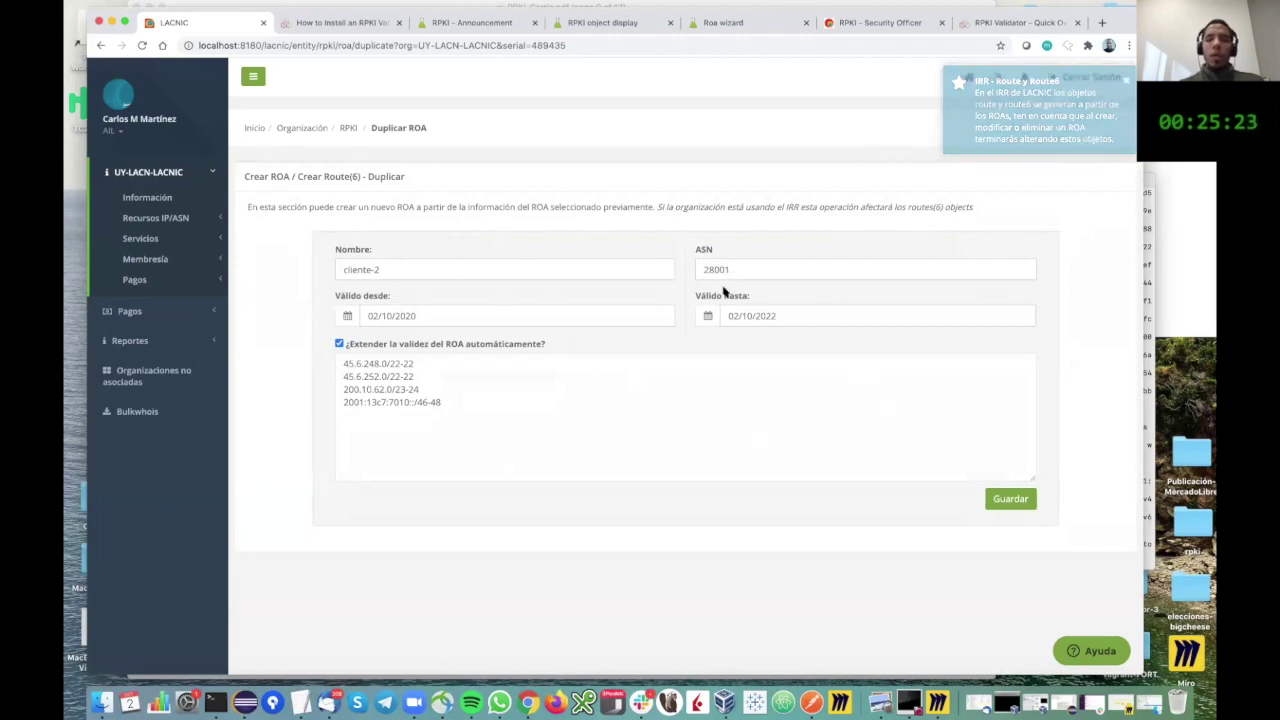
click(348, 129)
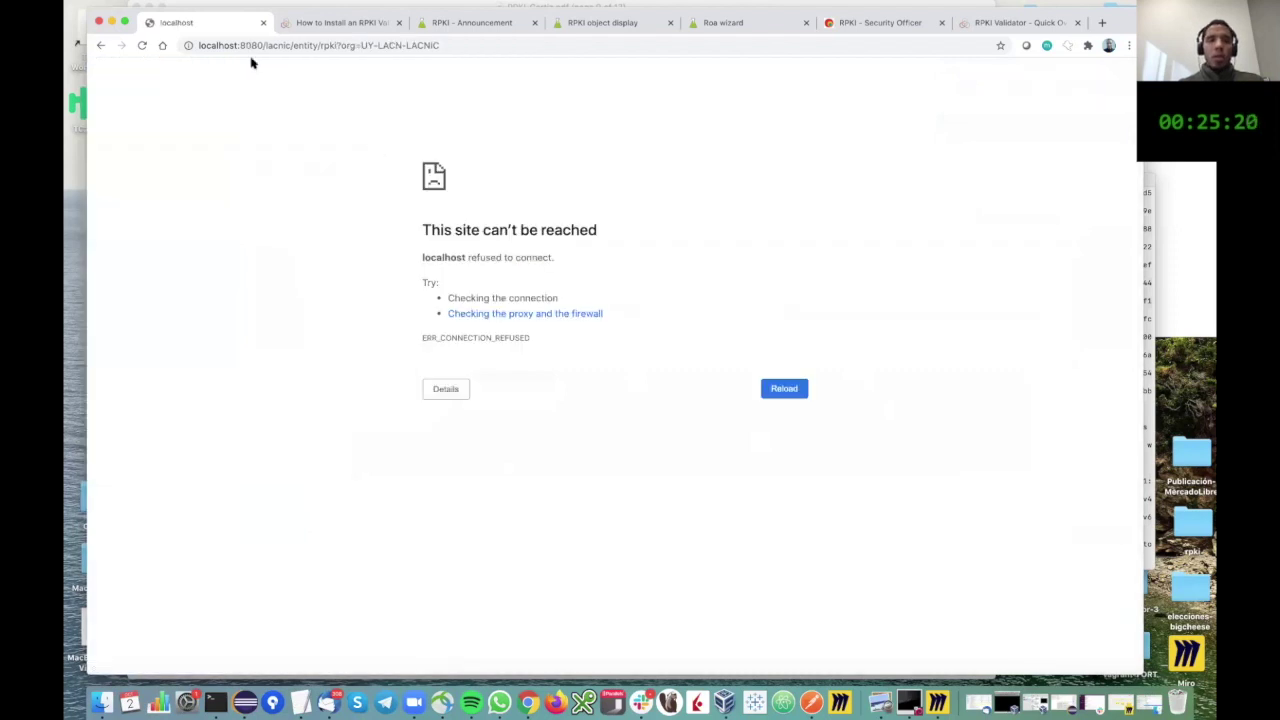
click(100, 45)
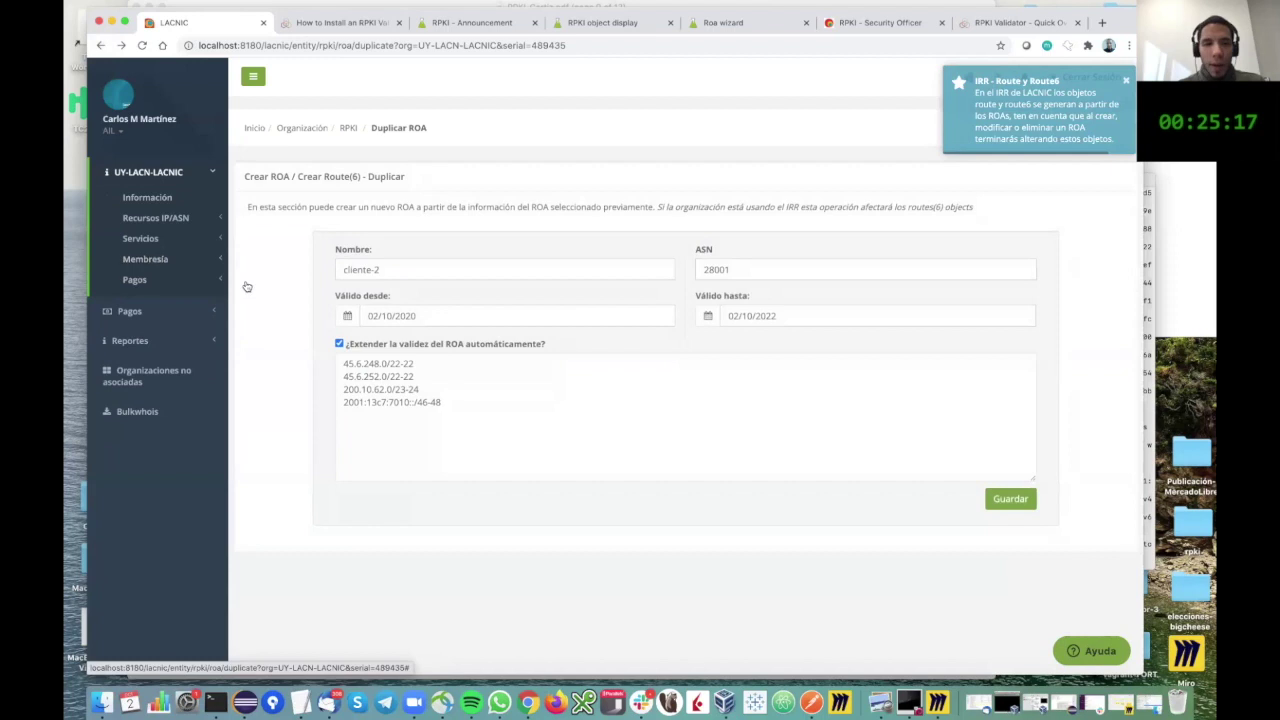
click(150, 242)
click(140, 332)
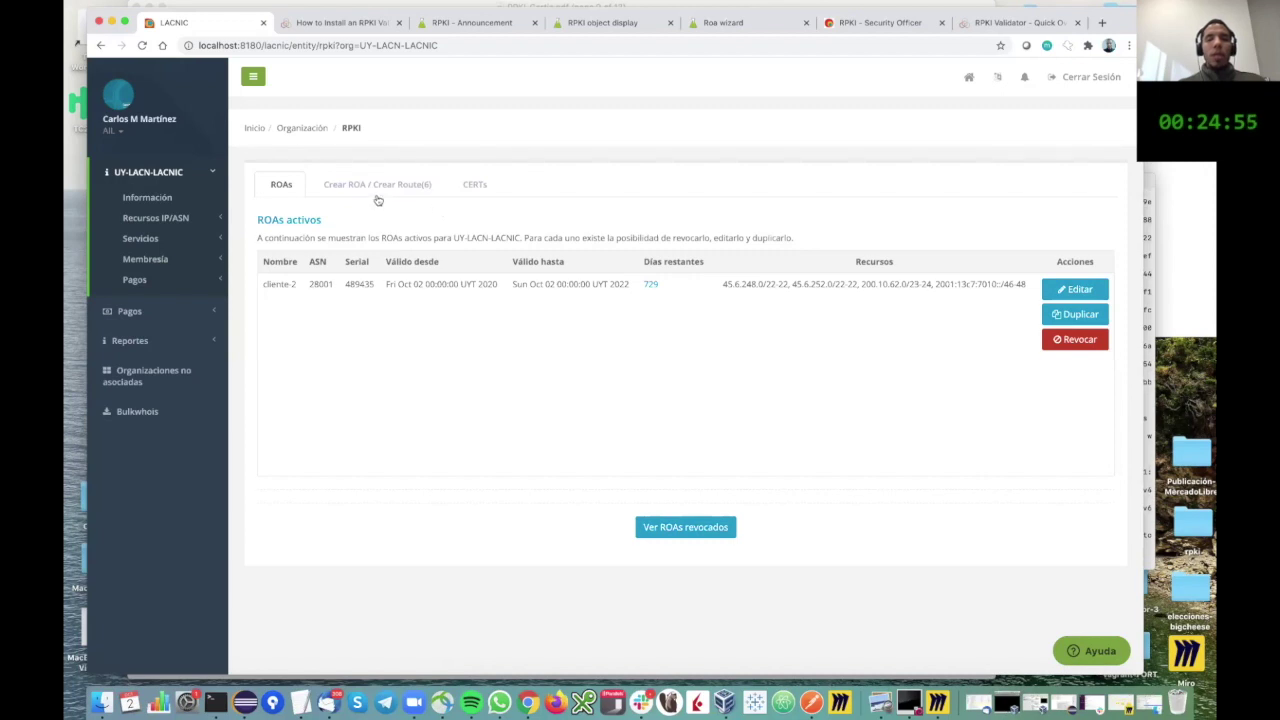
Step: Review the active certificate's resources, publication points and validity dates
click(476, 185)
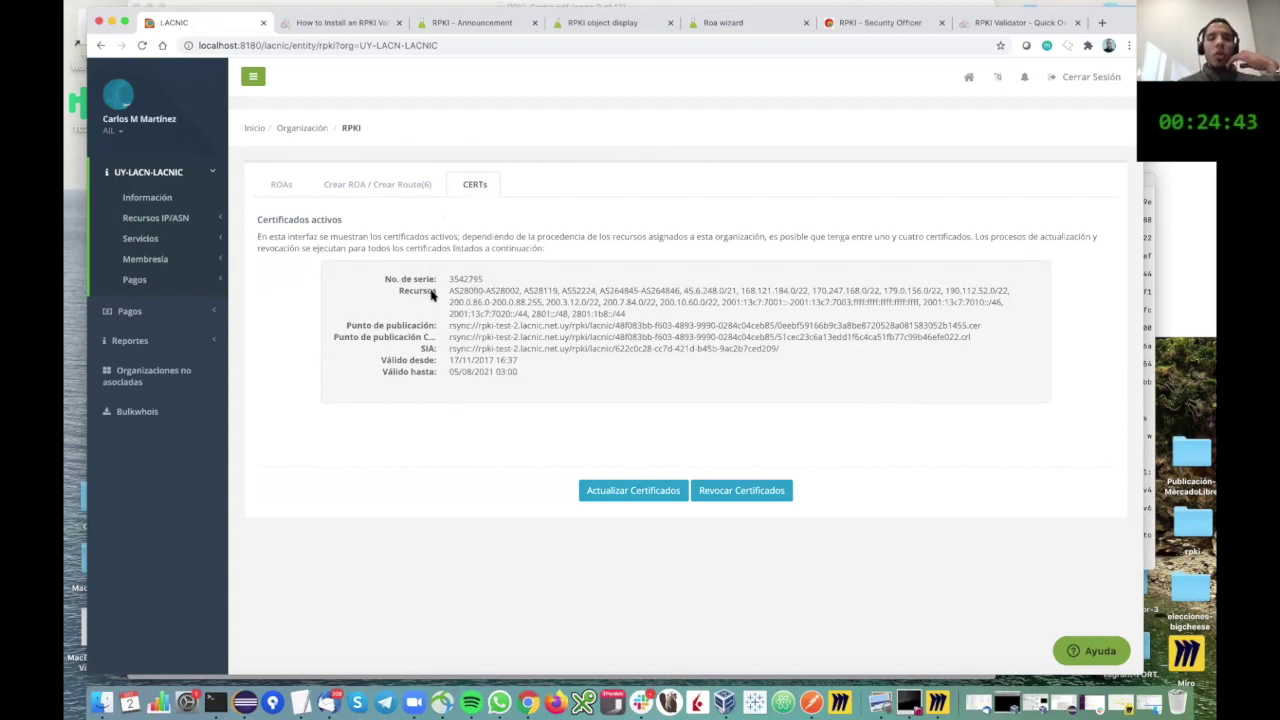
drag(448, 290, 630, 313)
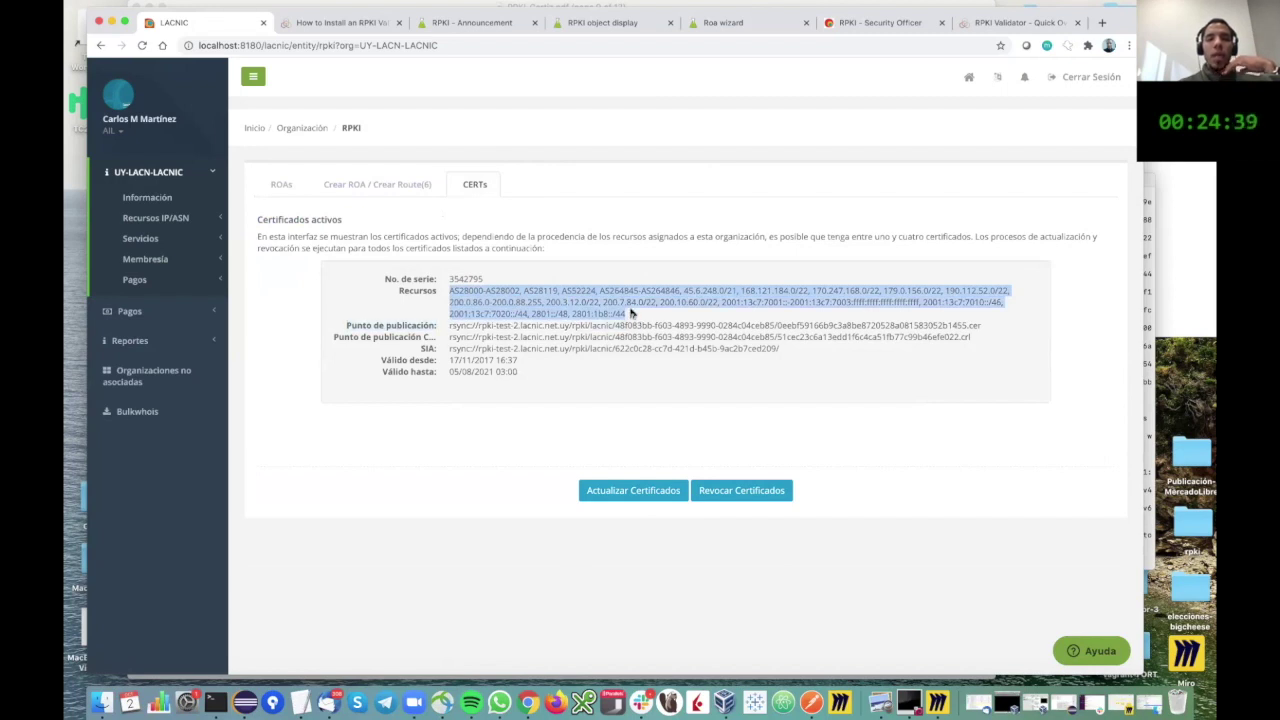
drag(449, 322, 636, 333)
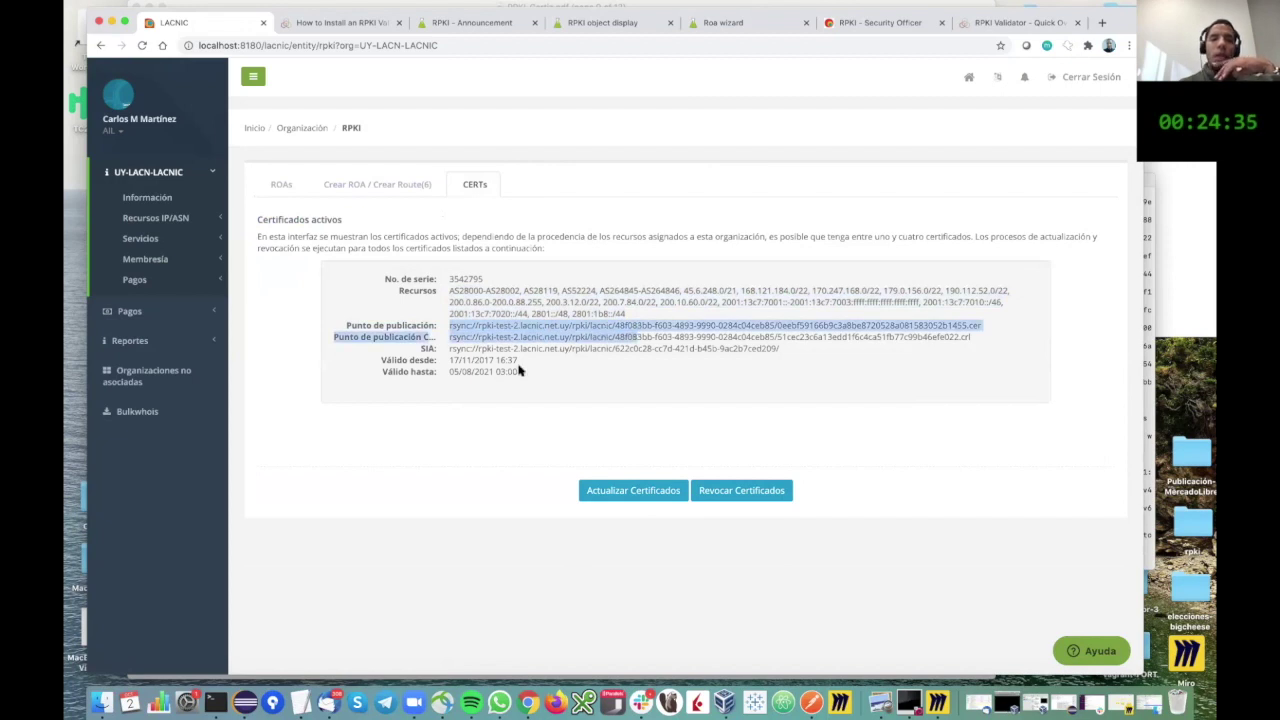
drag(448, 360, 622, 503)
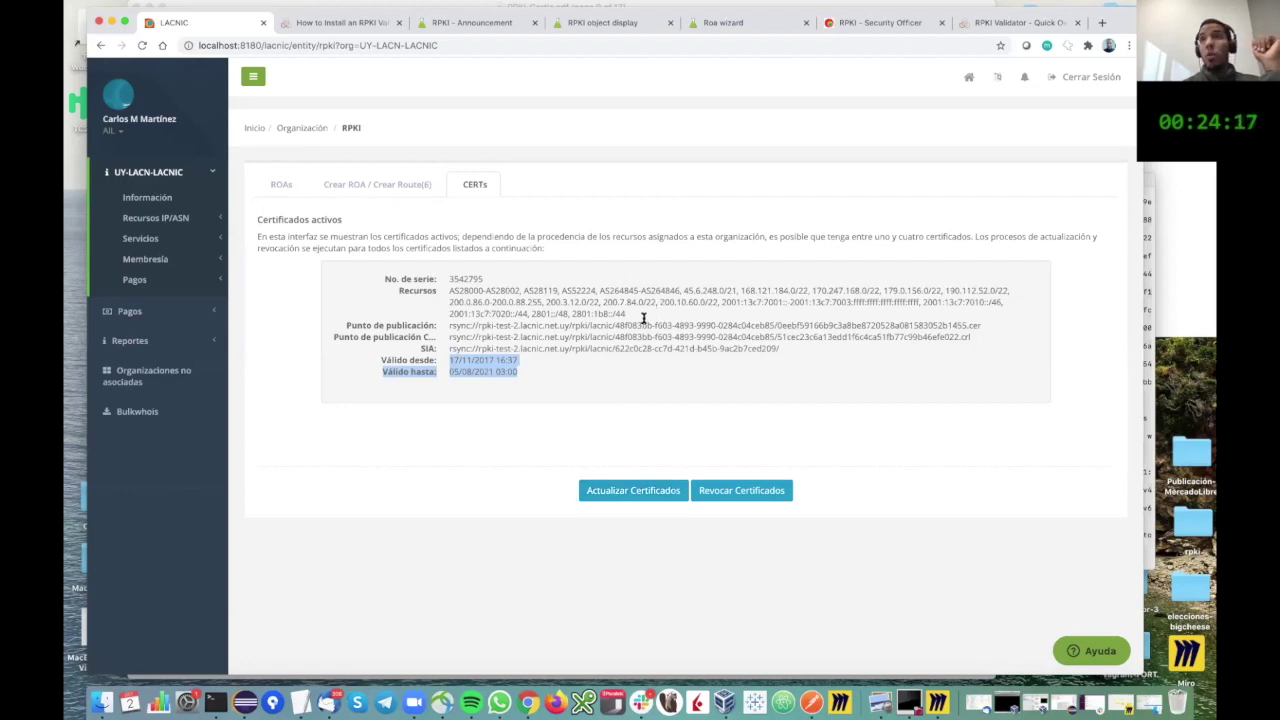
Step: Run the update process for the organization's certificates, and reopen the list of active certificates
click(634, 490)
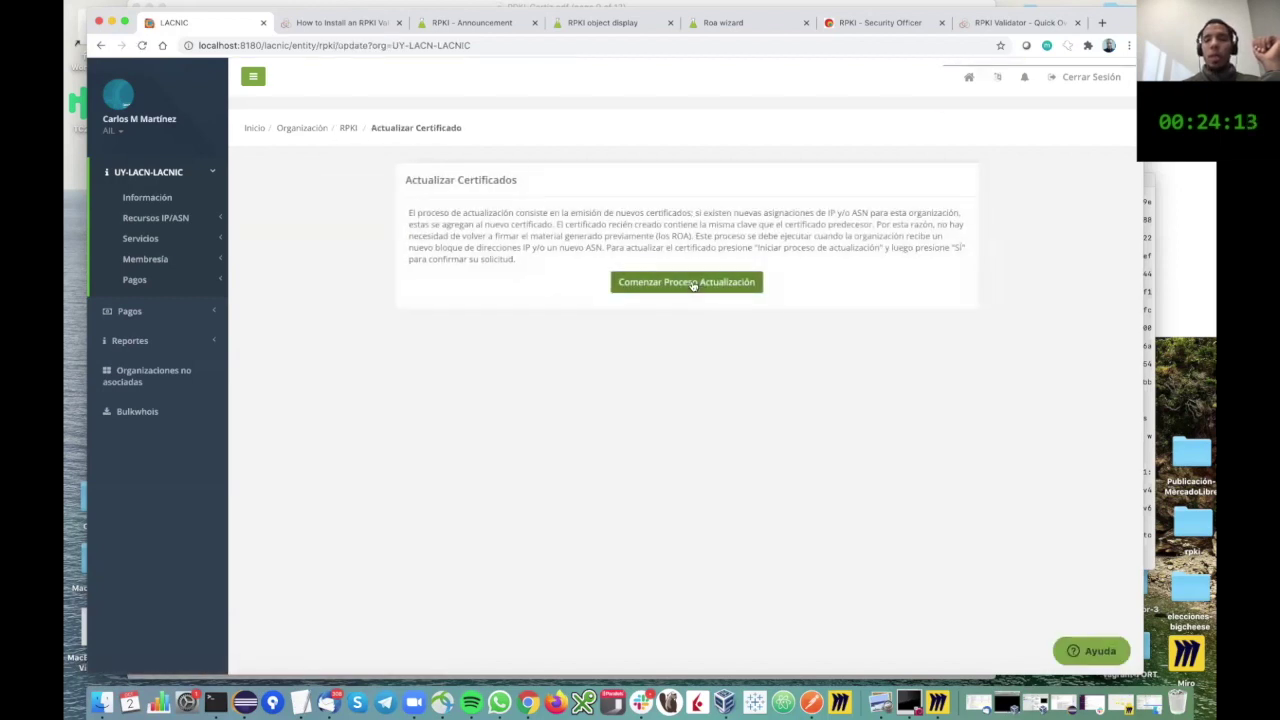
click(690, 283)
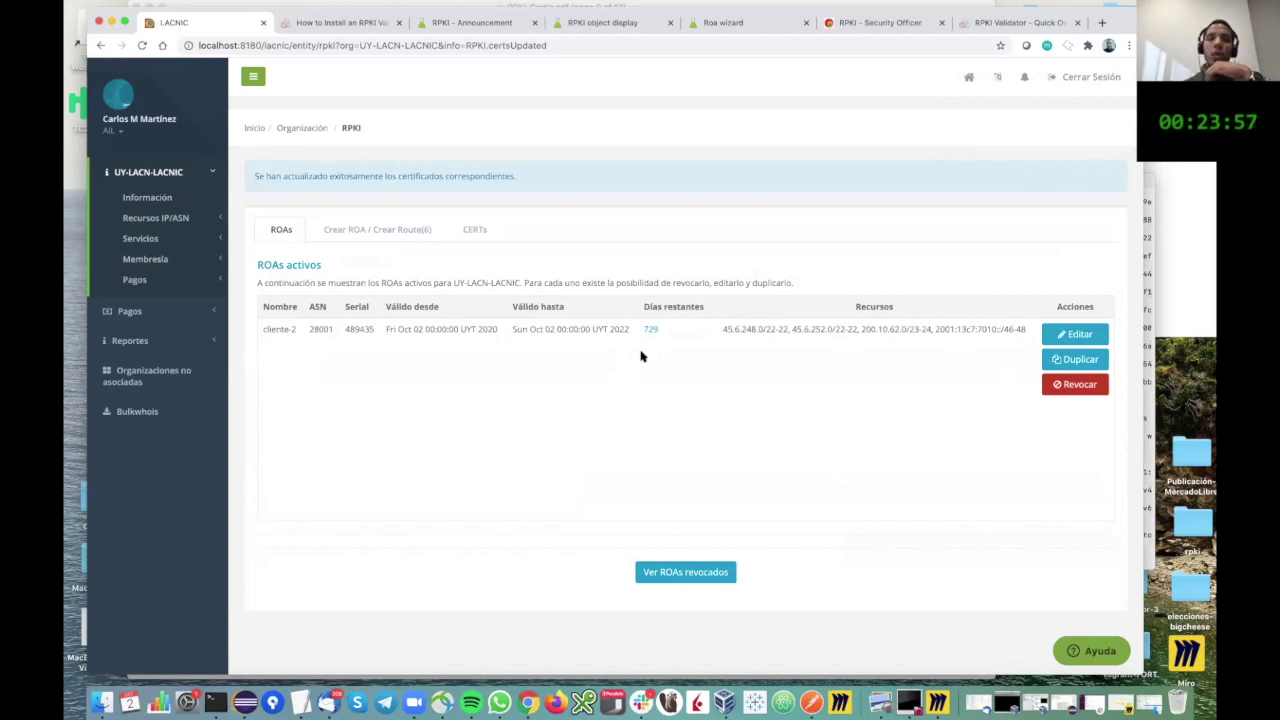
click(480, 230)
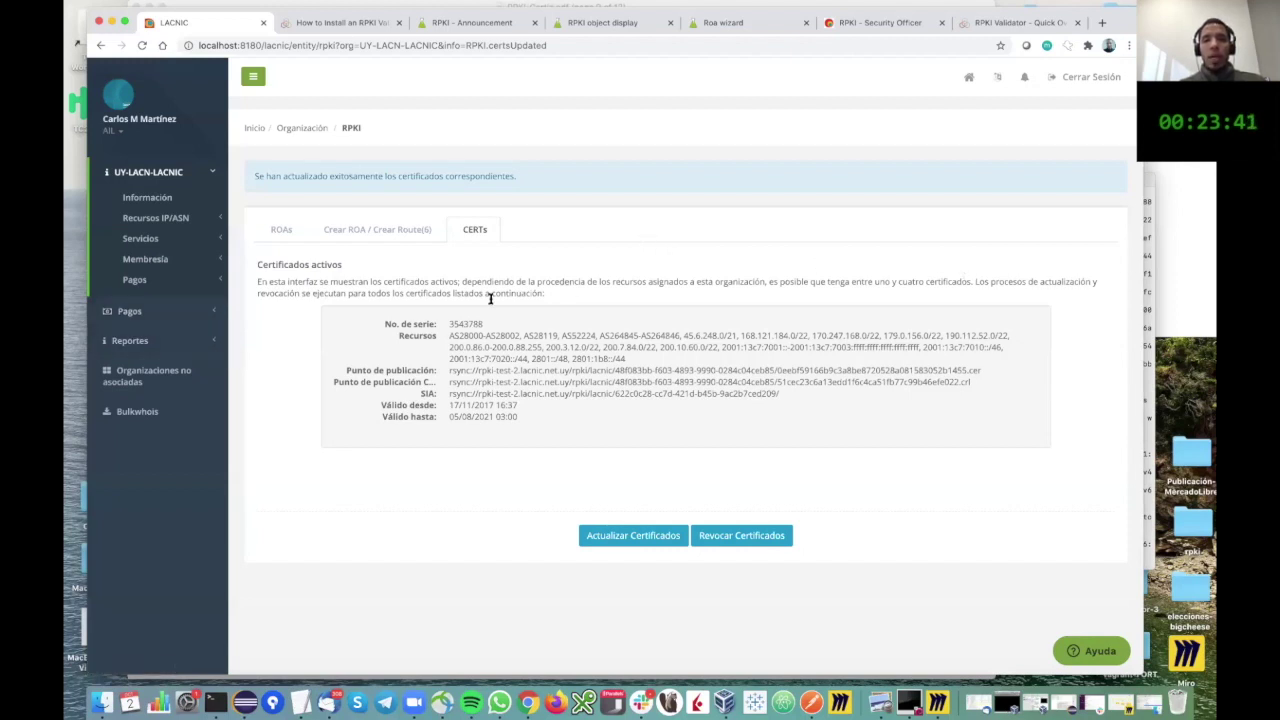
Step: Open the RPKI status report and dismiss the notice explaining how the module works
click(212, 342)
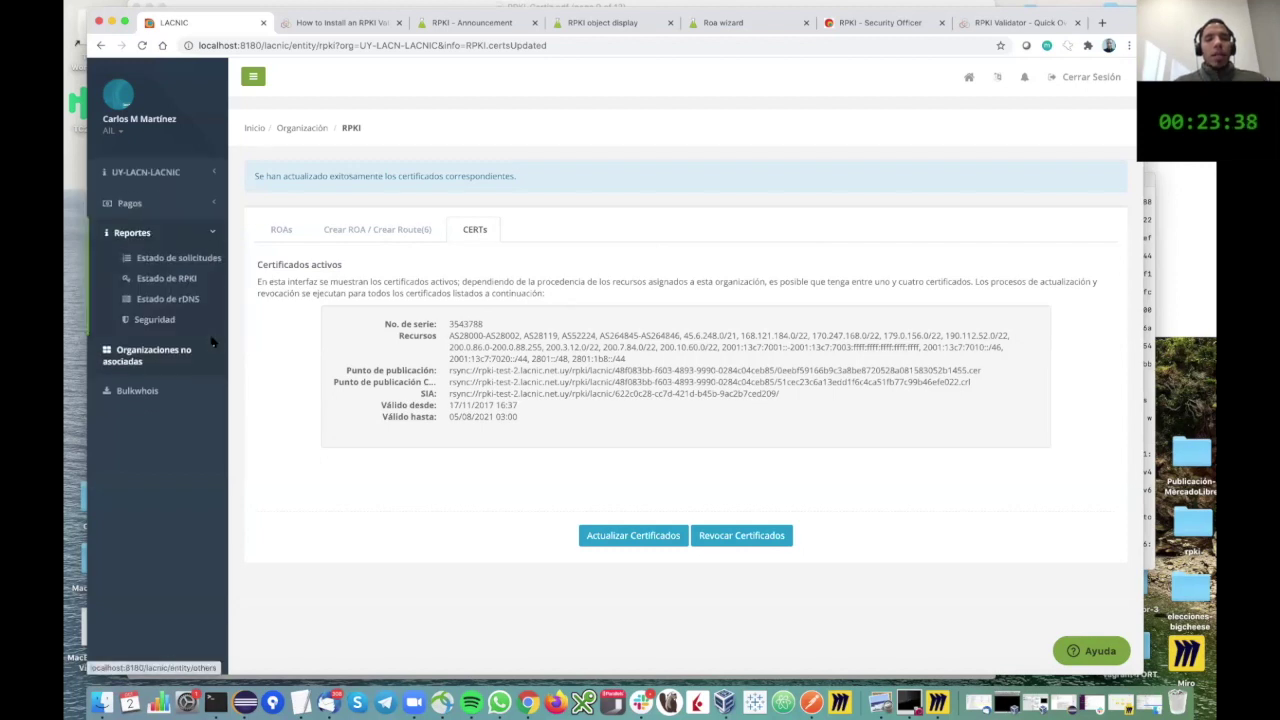
click(181, 280)
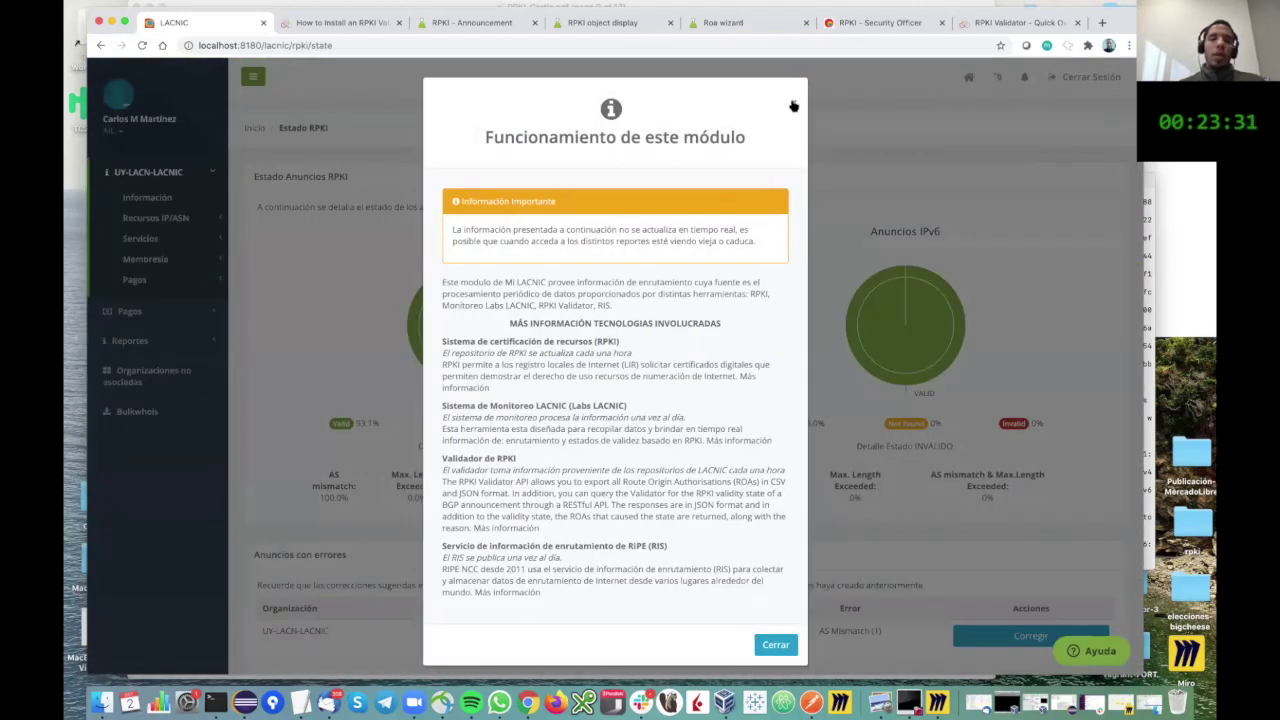
click(800, 100)
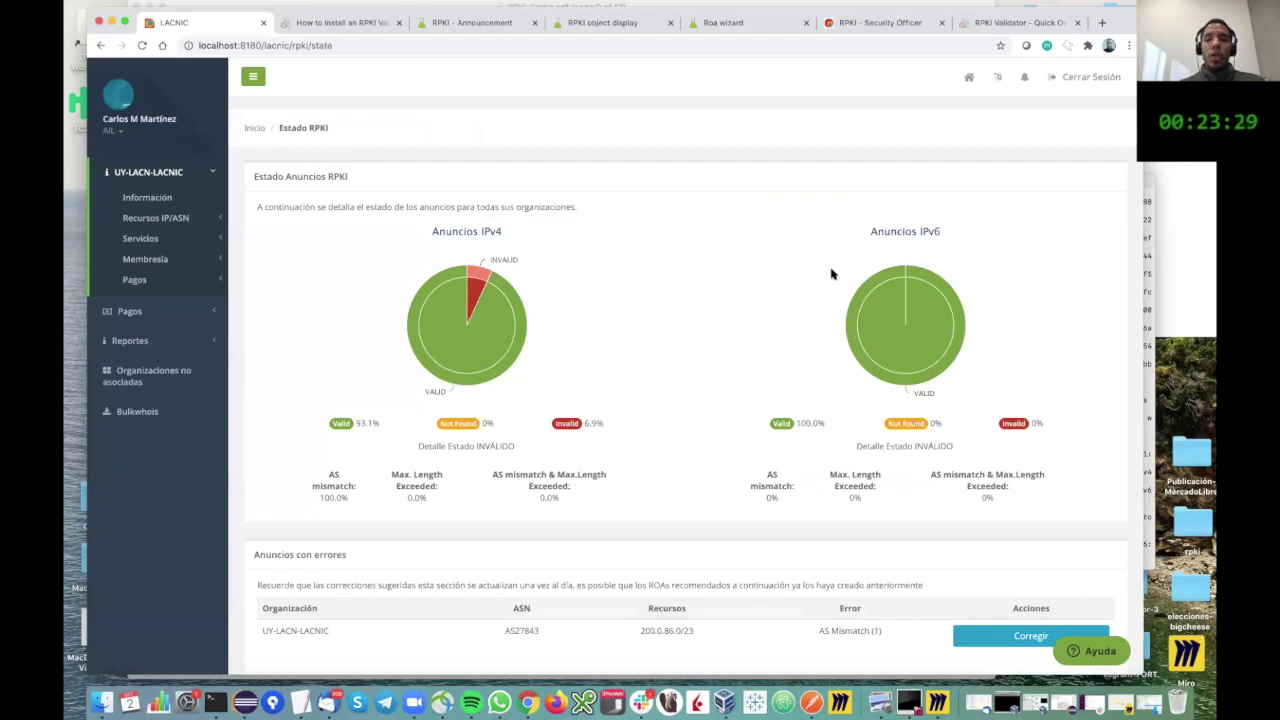
Step: Examine the announcements with errors and the validity state of each prefix in the Looking Glass table
scroll(831, 271, down, 1)
scroll(831, 271, down, 9)
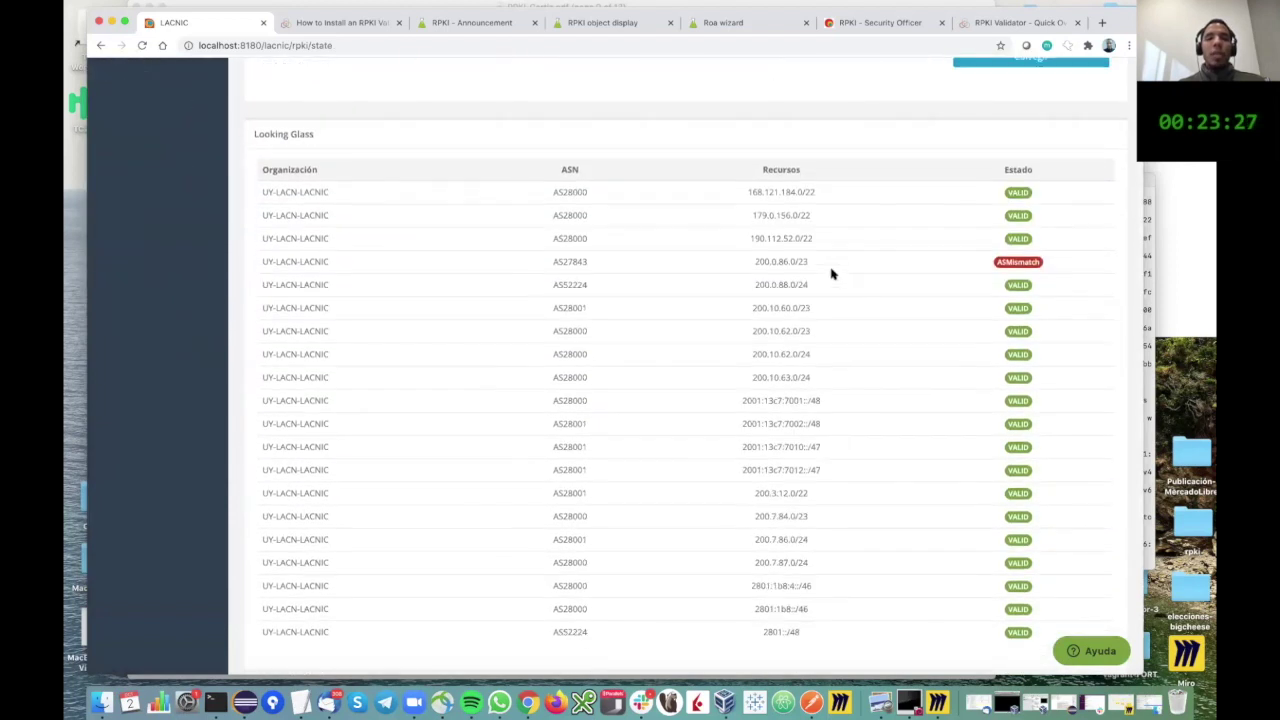
scroll(831, 271, up, 2)
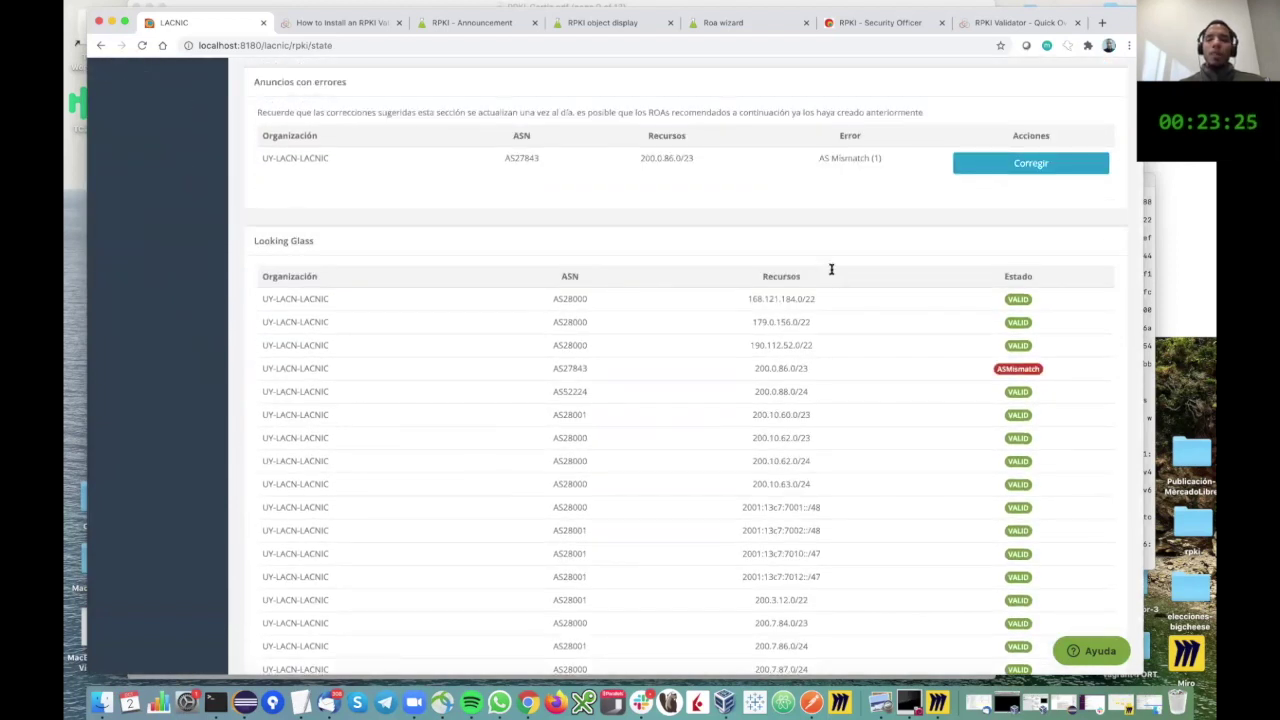
scroll(831, 269, up, 2)
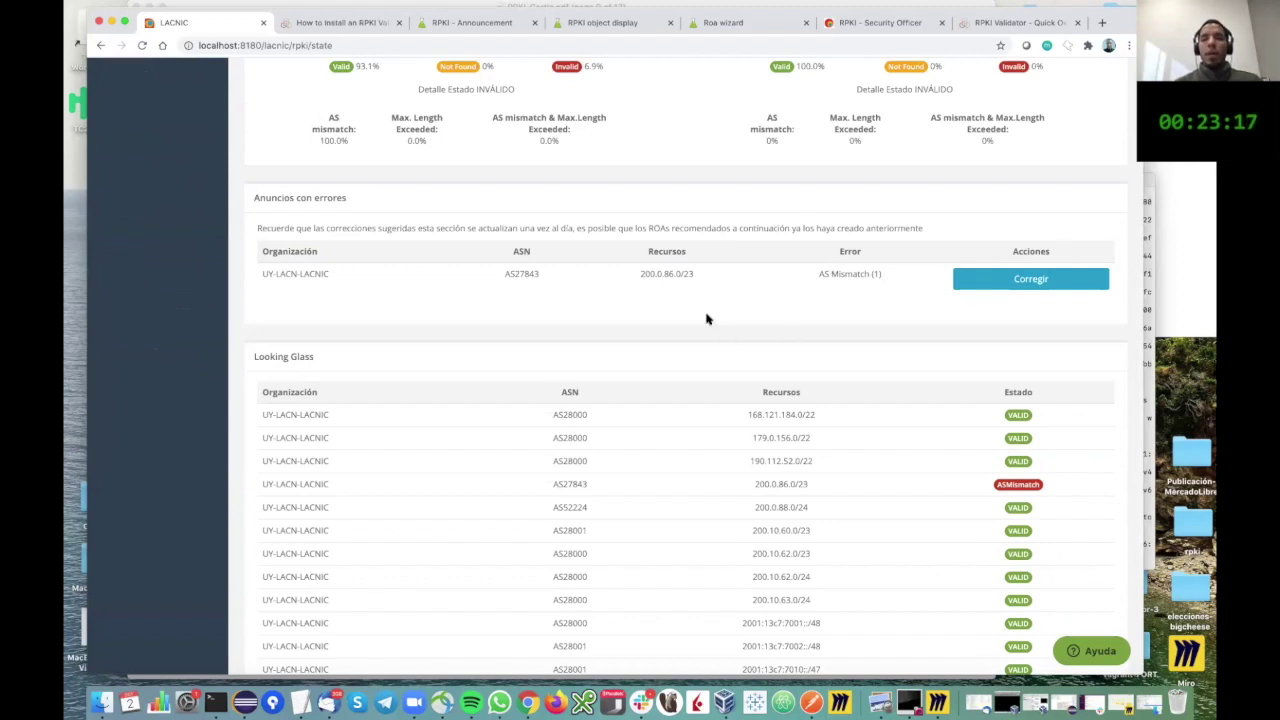
scroll(706, 319, down, 2)
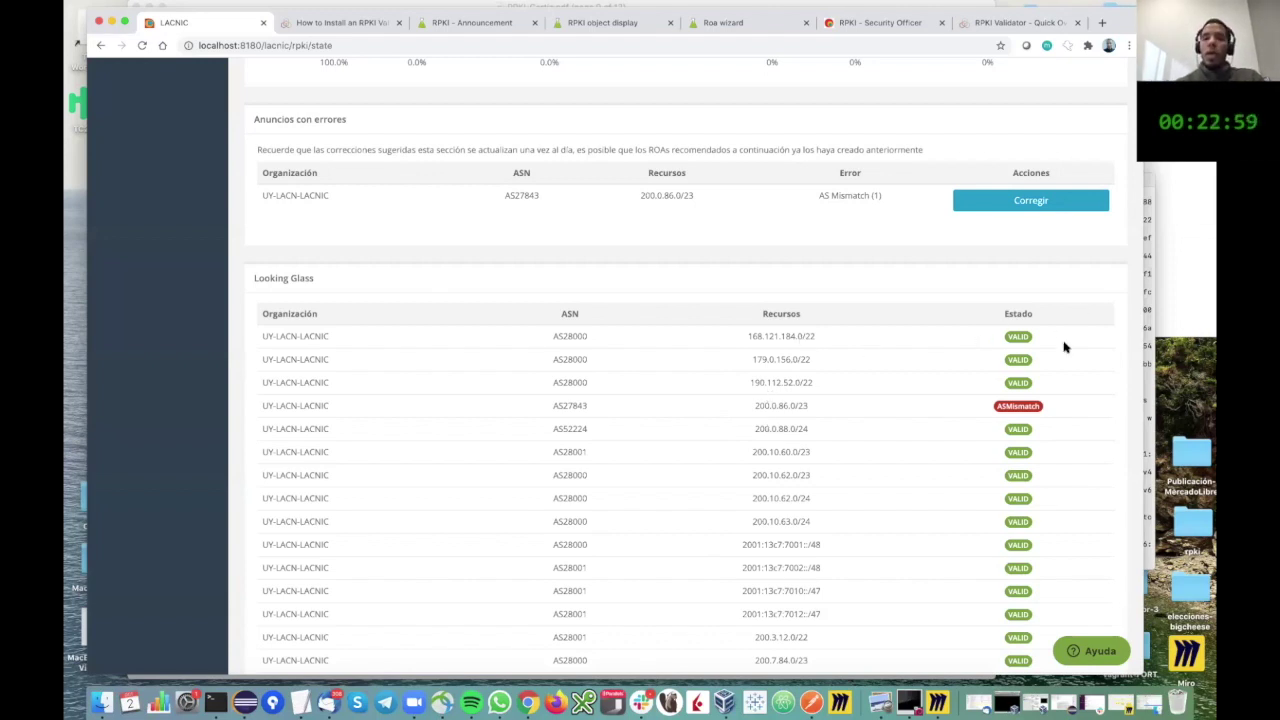
scroll(1063, 346, down, 2)
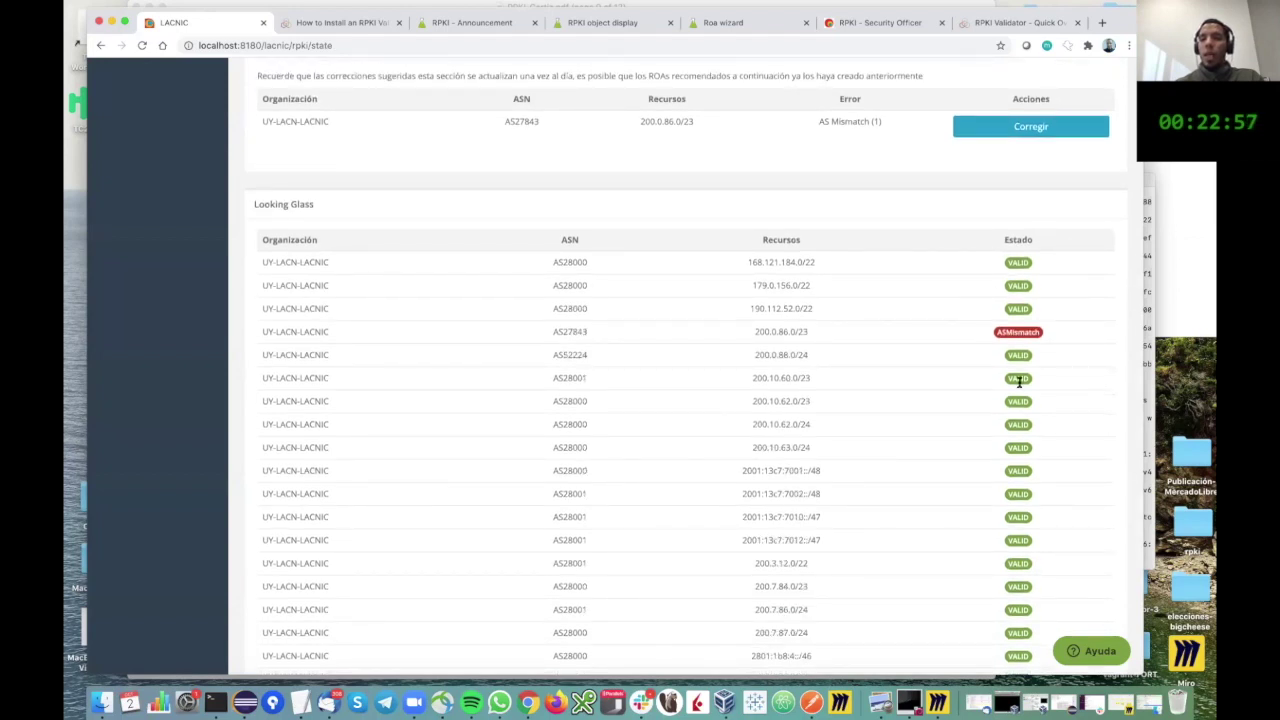
scroll(1020, 376, down, 2)
scroll(1020, 396, up, 4)
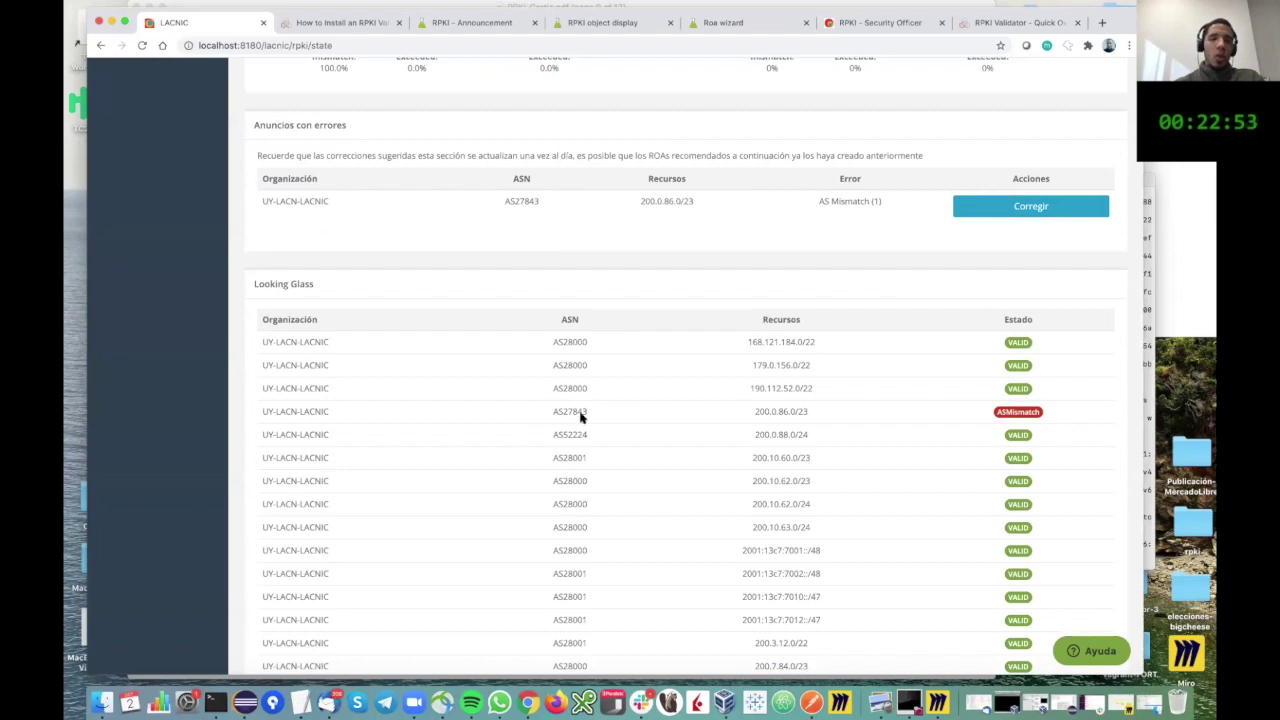
scroll(722, 178, up, 1)
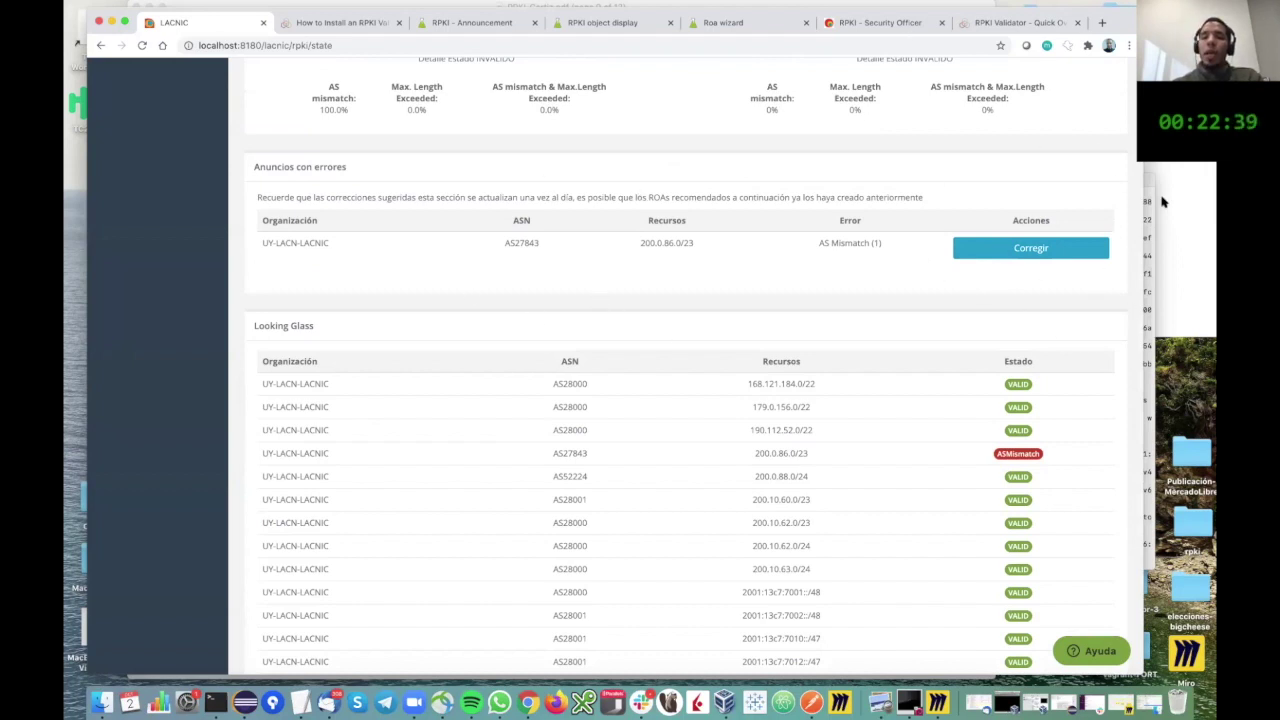
Step: Correct the 200.0.86.0/23 announcement by creating the suggested ROA with its ASN set to 28000, and check the saved entry
click(1030, 250)
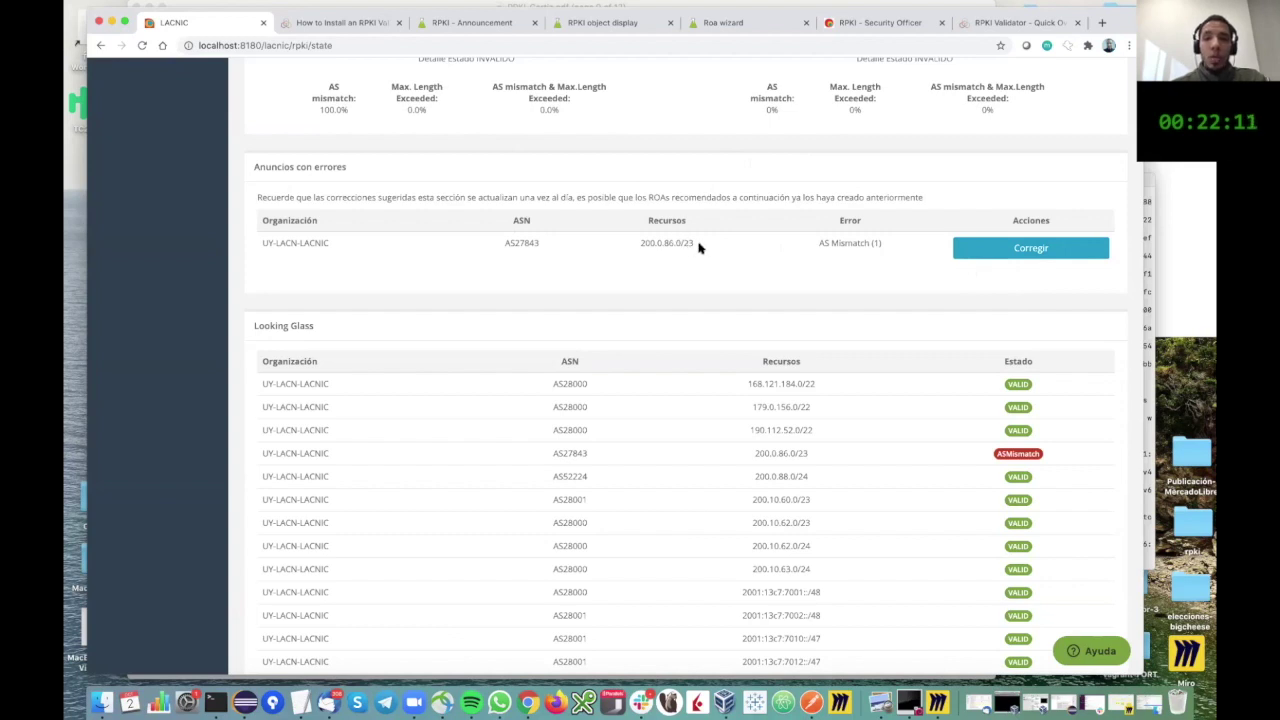
click(1037, 254)
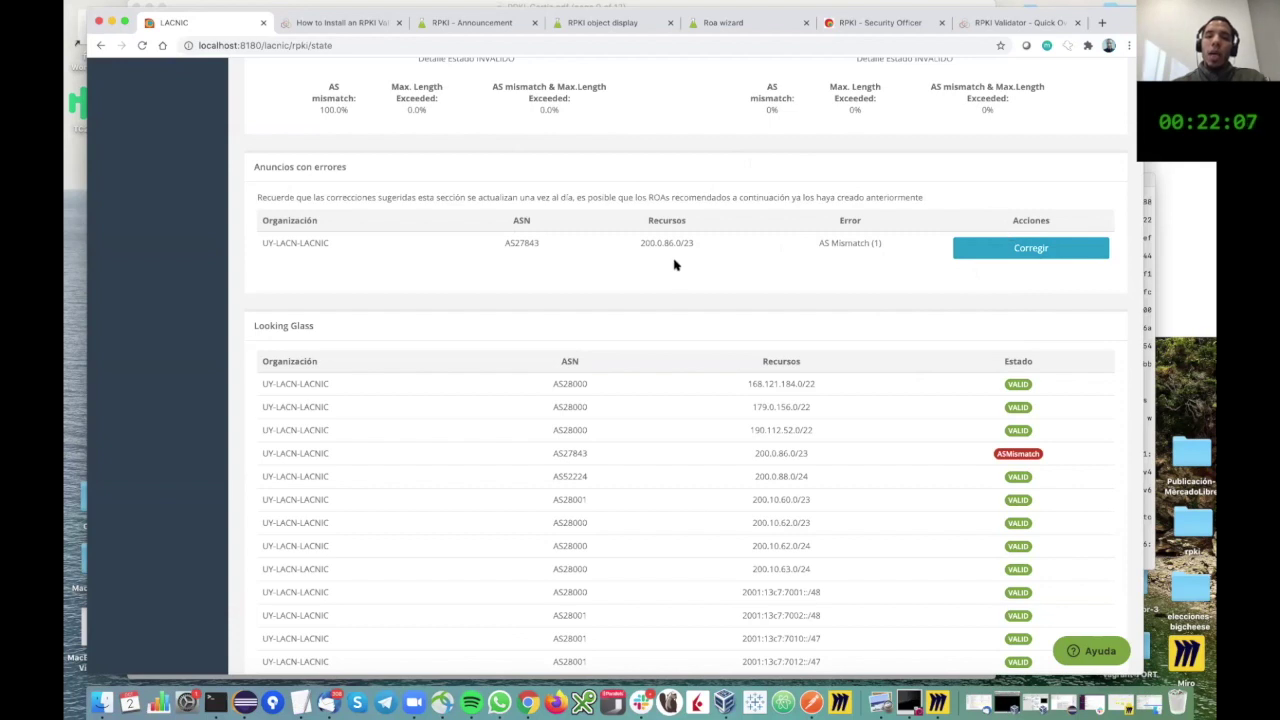
click(1048, 251)
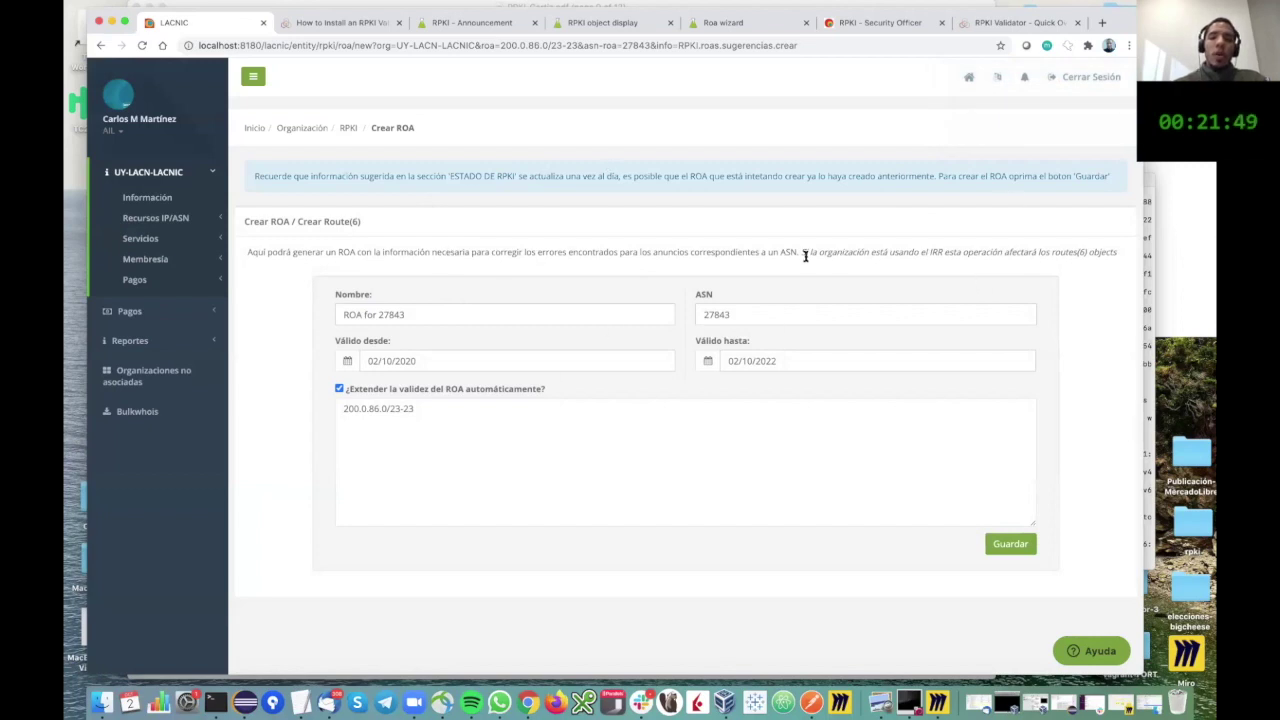
drag(741, 313, 675, 317)
text(28000)
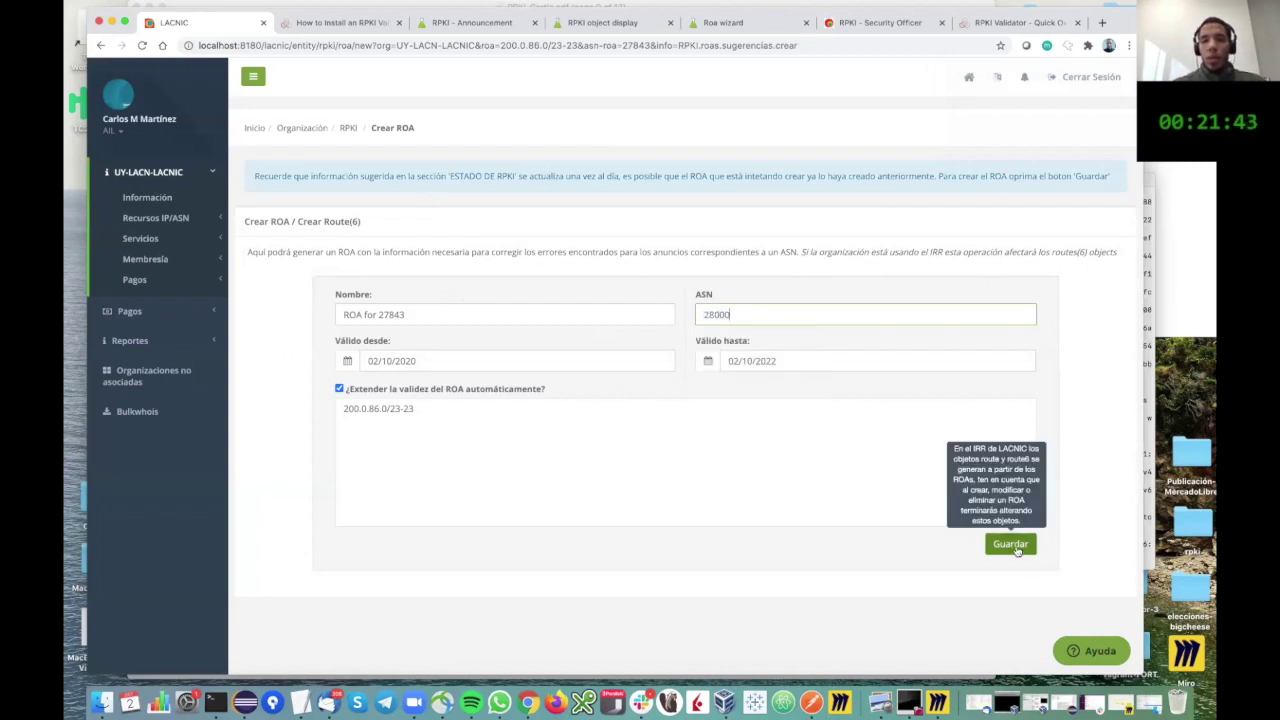
click(1012, 546)
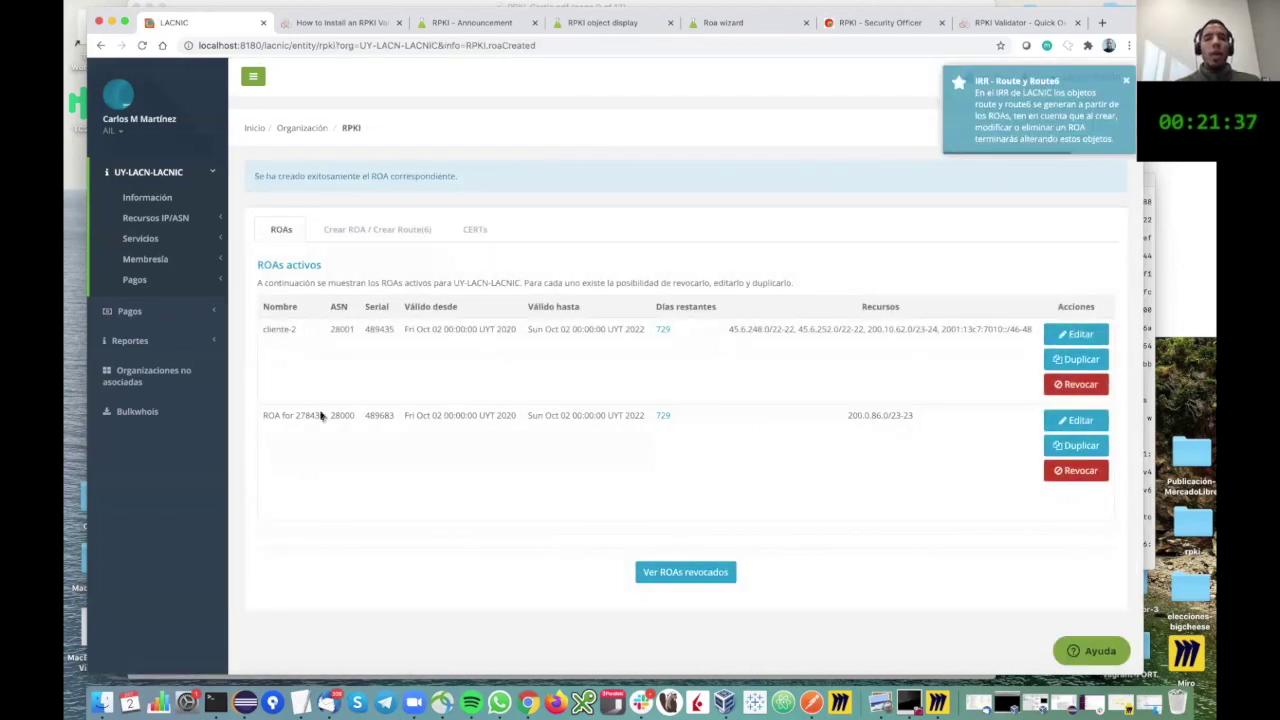
drag(328, 415, 354, 415)
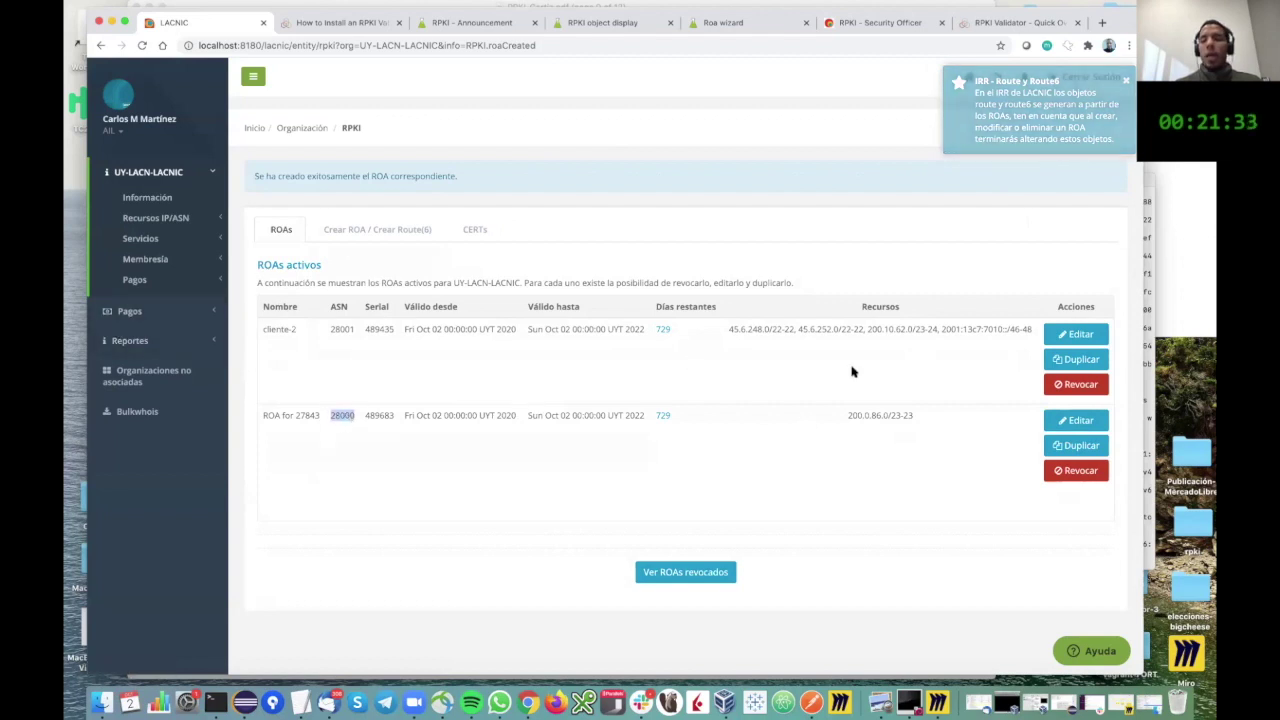
scroll(851, 371, down, 1)
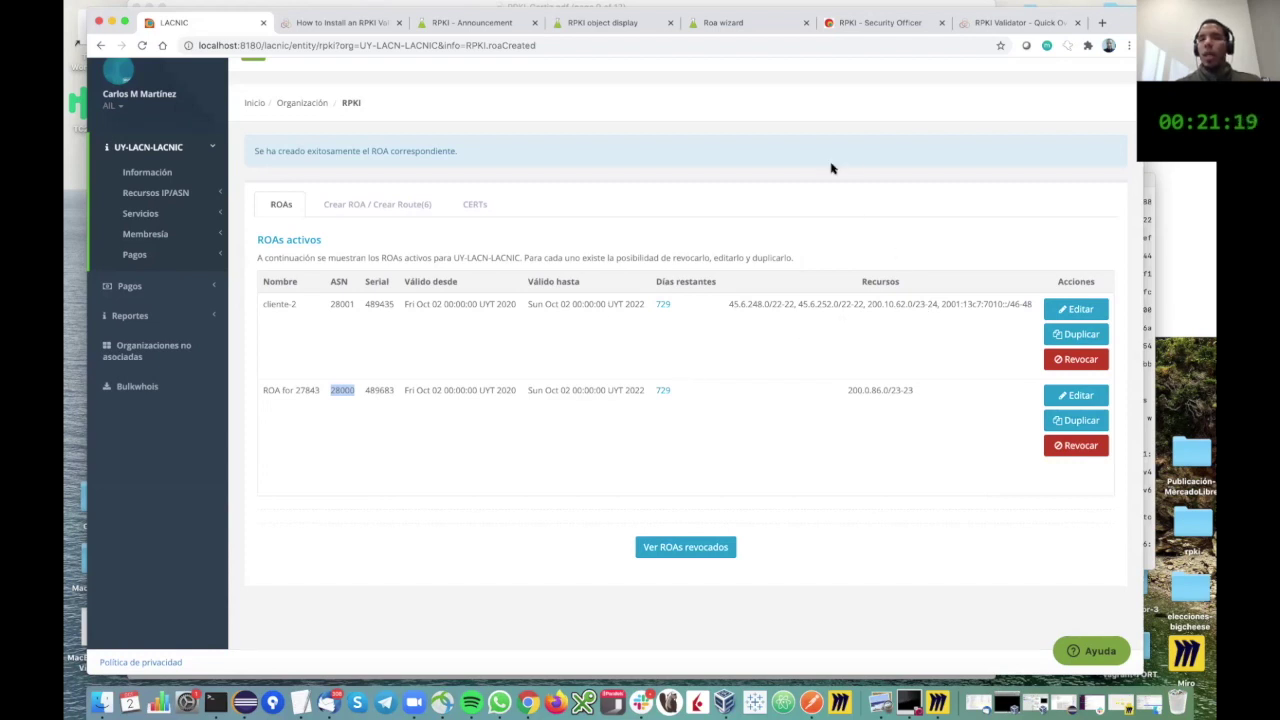
Step: Switch to the Security Officer site and update the RPKI repository, confirming its generation
click(880, 22)
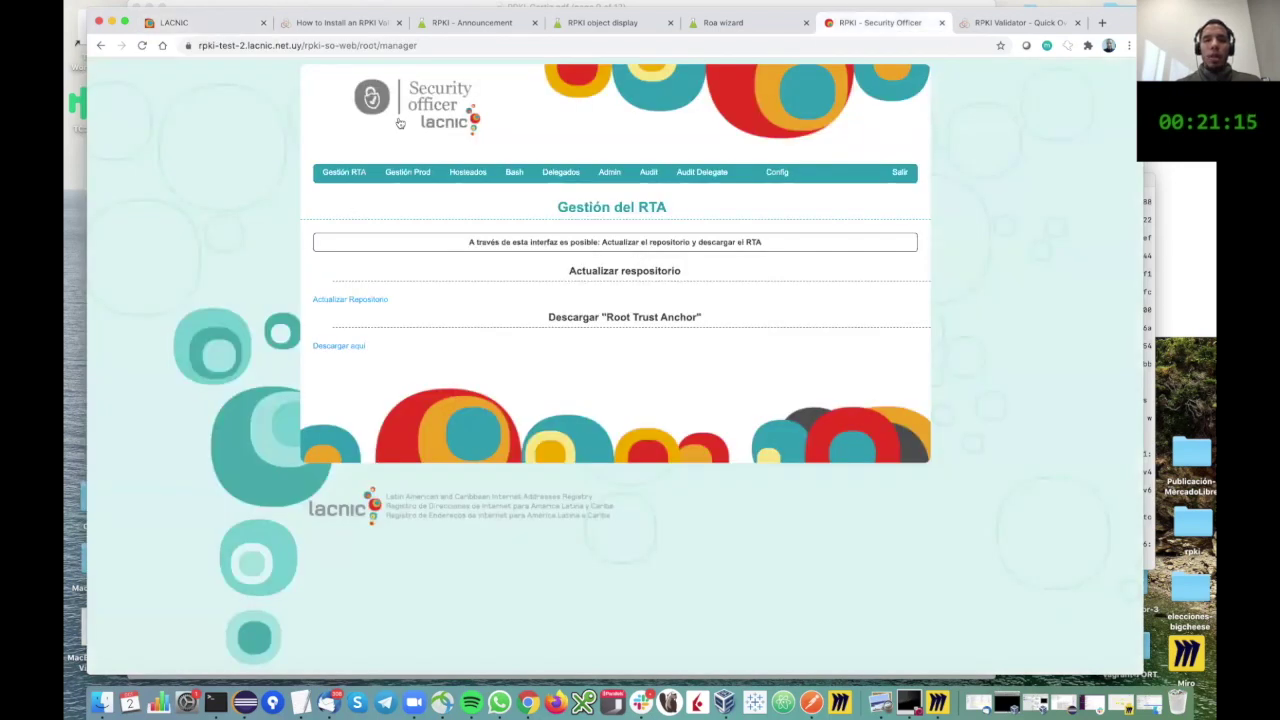
click(366, 301)
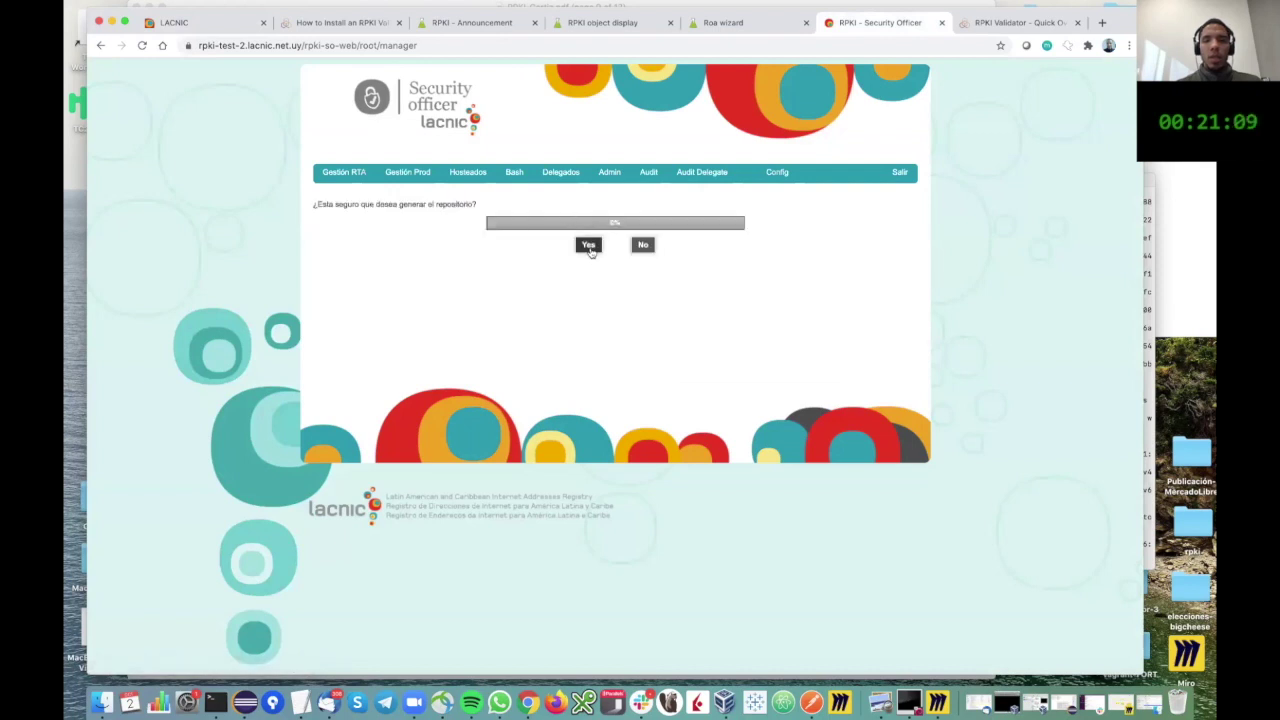
click(589, 246)
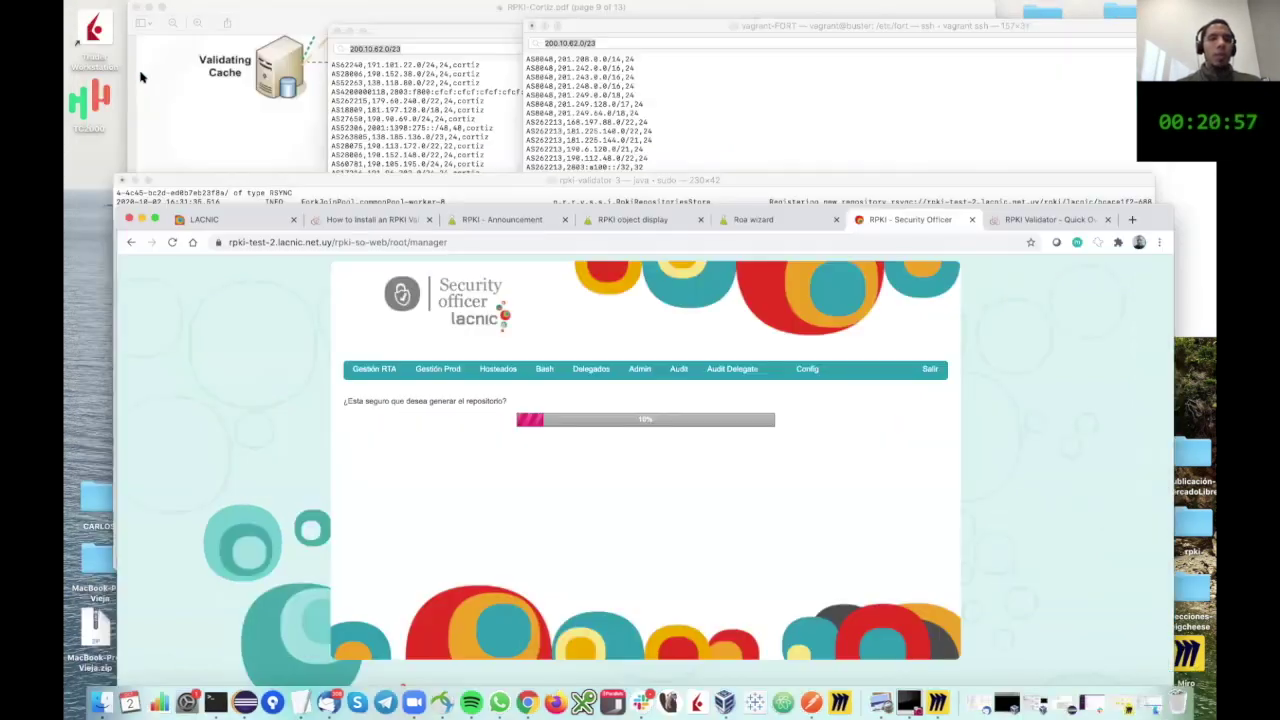
Step: Switch to the RPKI presentation PDF and show the slide with the Fort, Routinator and RIPE commands in full screen
click(163, 8)
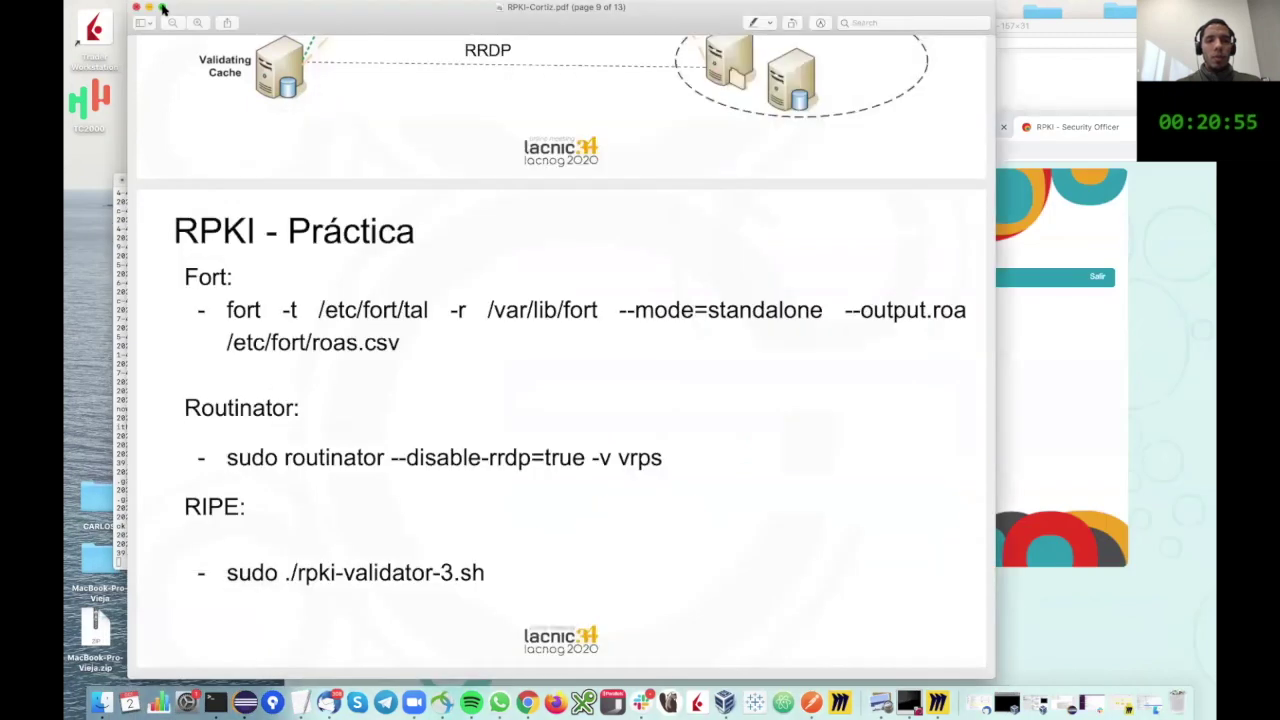
click(163, 8)
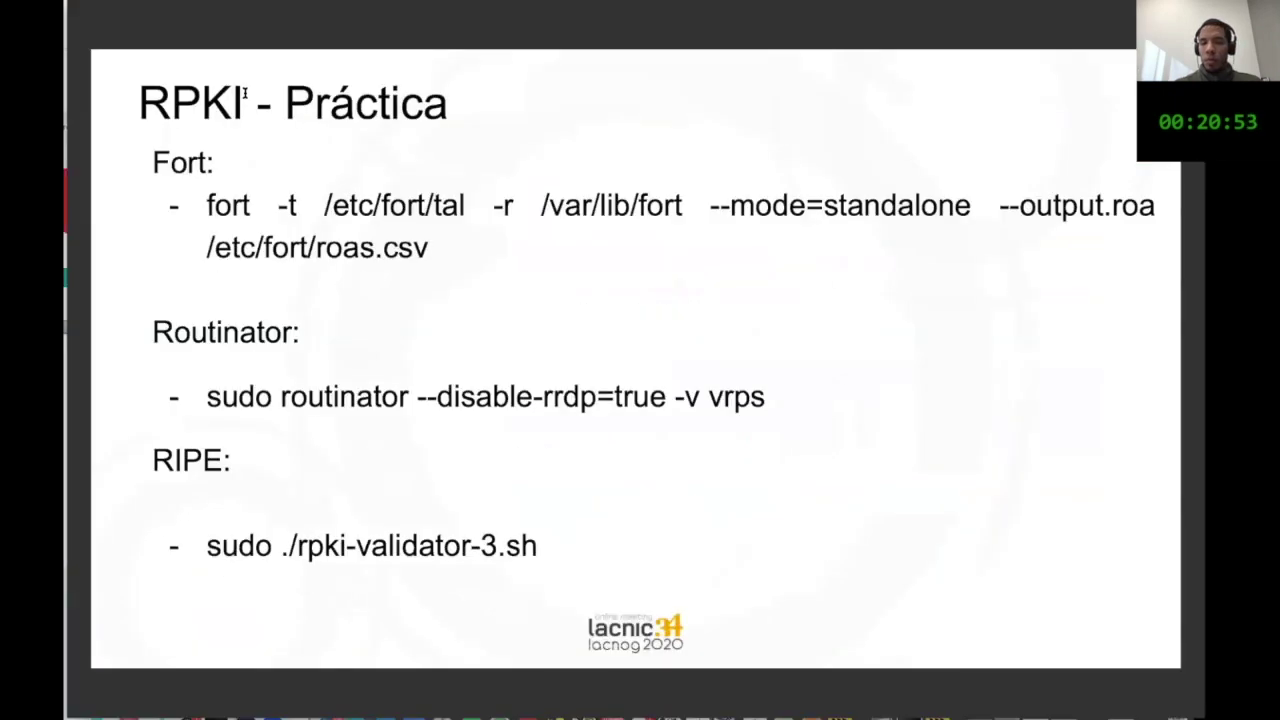